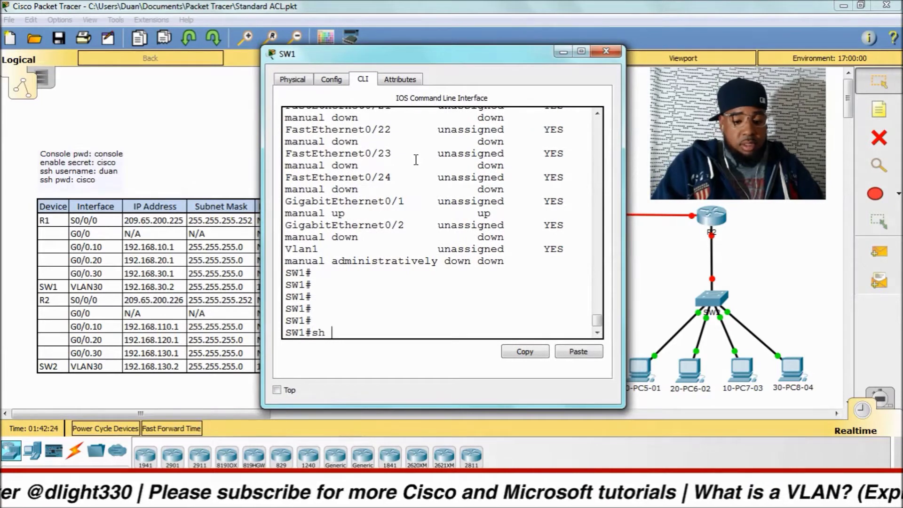
Step: Review SW1's interface status and default VLANs with 'sh ip int bri' and 'sh vlan brief'
text(ip int bri)
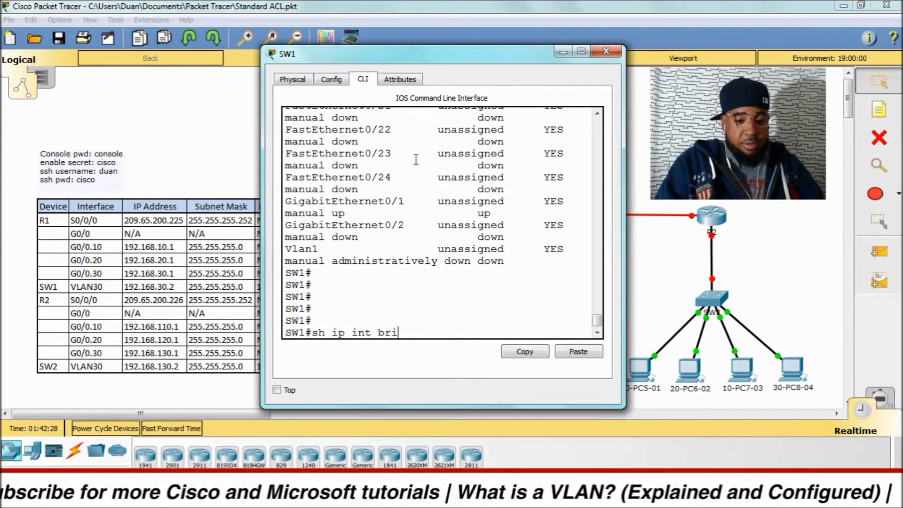
key(Return)
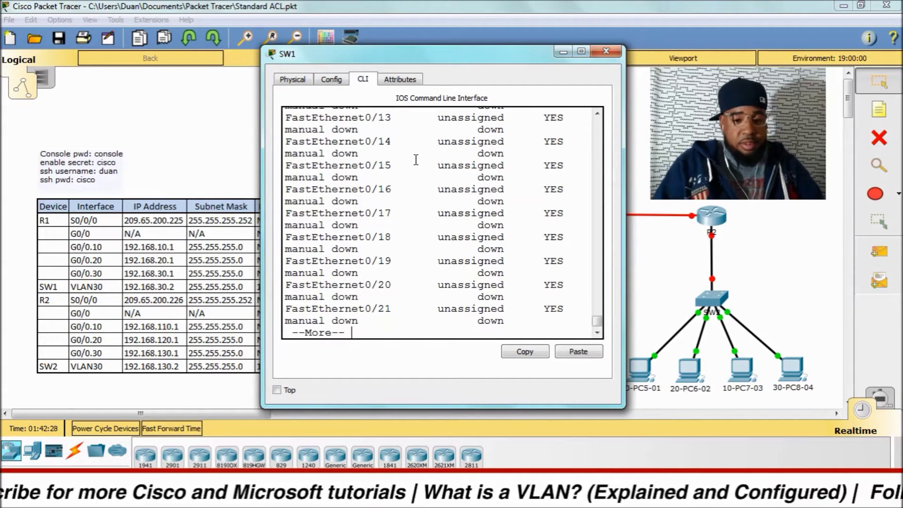
drag(487, 405, 486, 453)
drag(262, 46, 192, 13)
key(space)
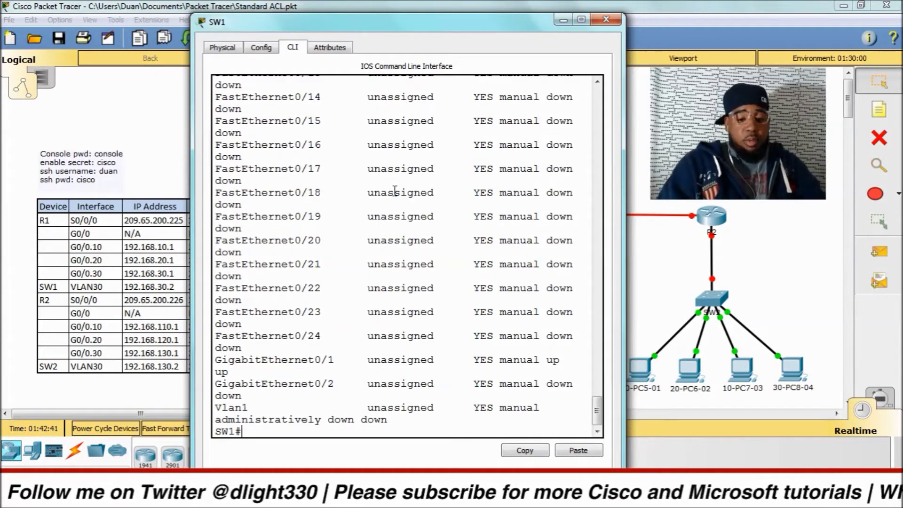
text(sh vlan b)
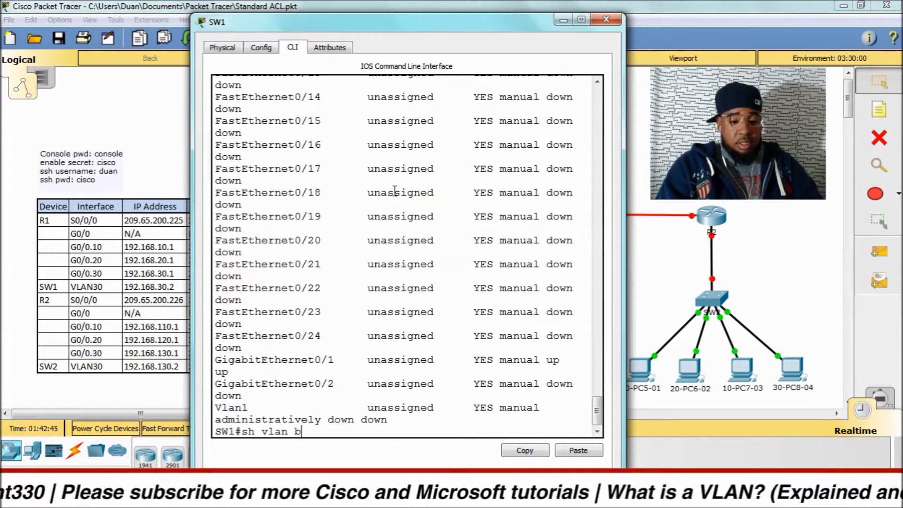
text(ri)
key(Tab)
key(Return)
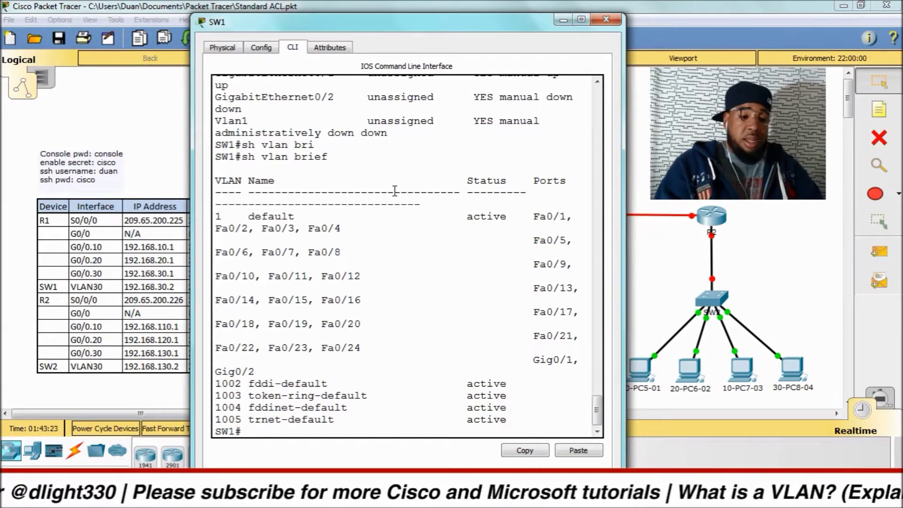
Step: Enter global configuration mode on SW1 with 'config t' and bring up the VLANs notes
text(nfi)
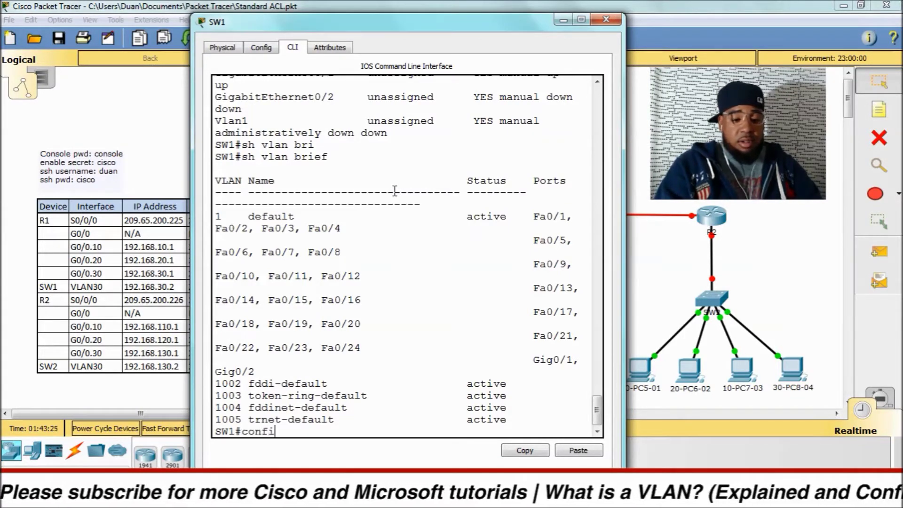
text(g t)
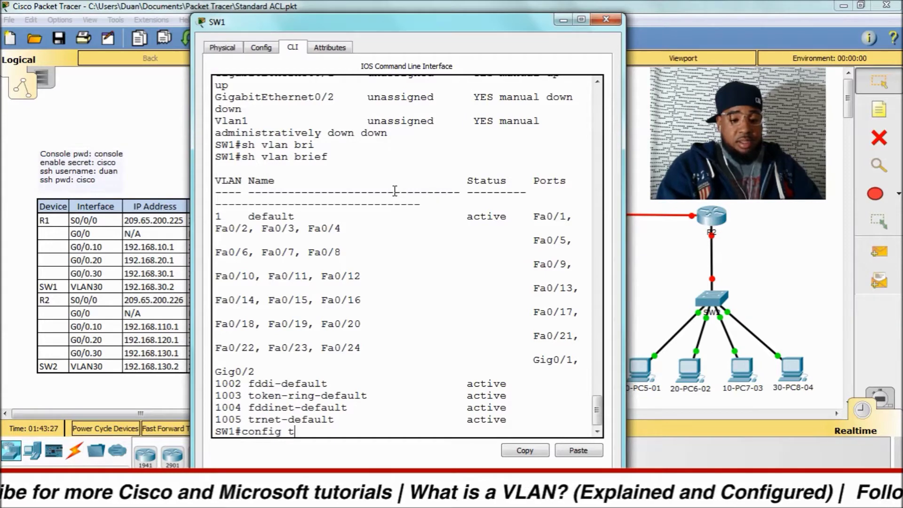
key(Return)
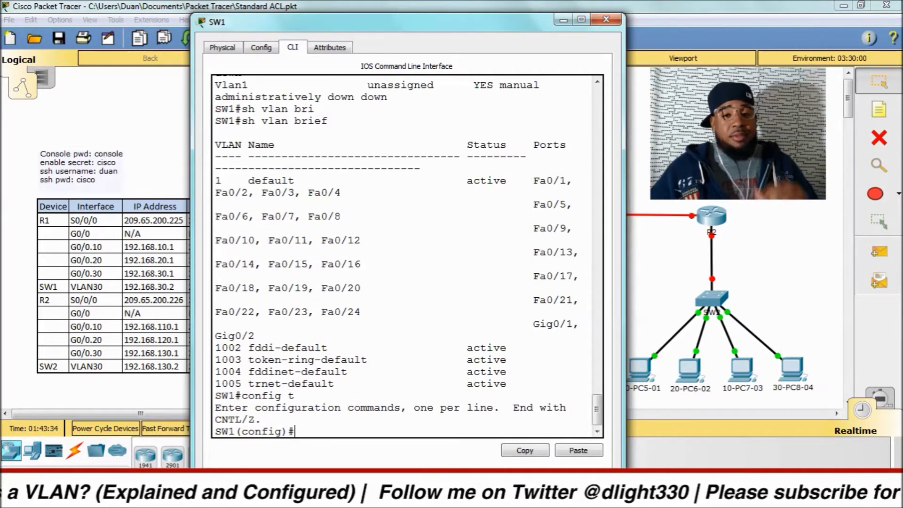
mouse_move(427, 498)
click(428, 499)
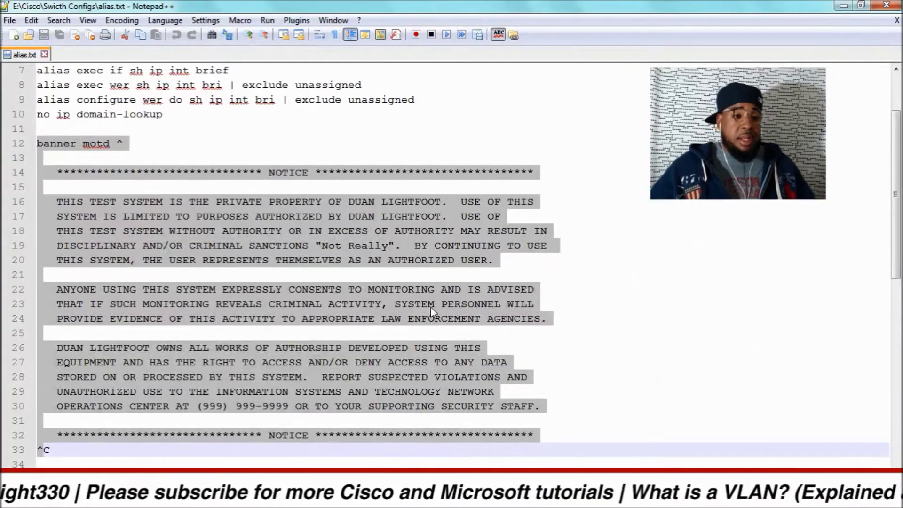
Step: Minimize the Notepad++ alias.txt window to reveal SW1's console again
click(842, 5)
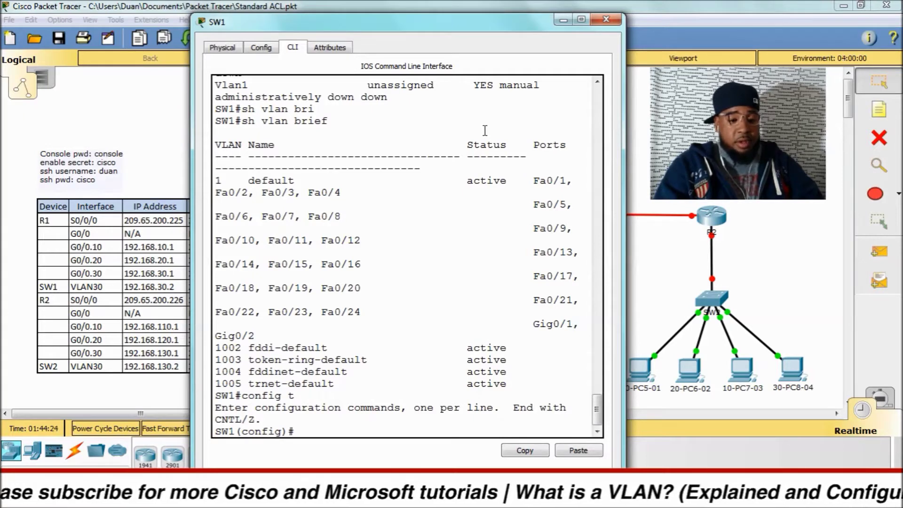
Step: Create VLAN 10 named Sales and VLAN 20 named Production on SW1
text(vl)
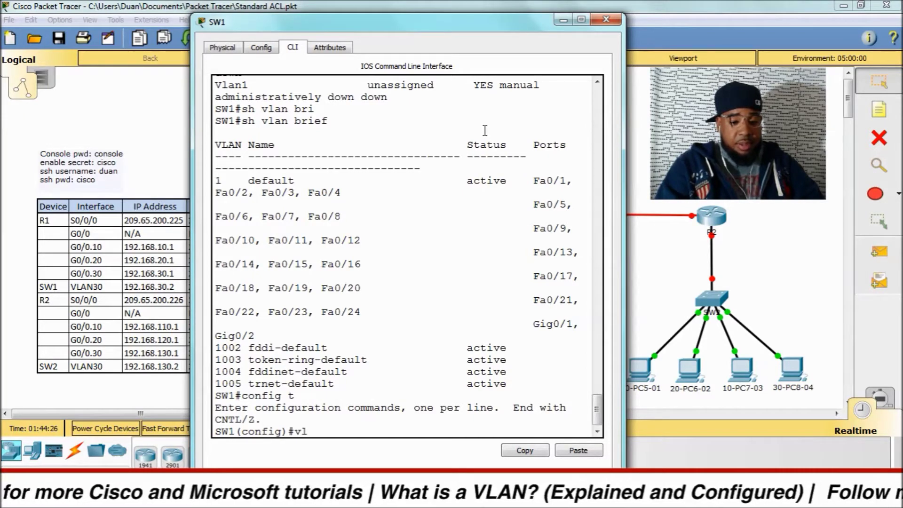
text(an 10)
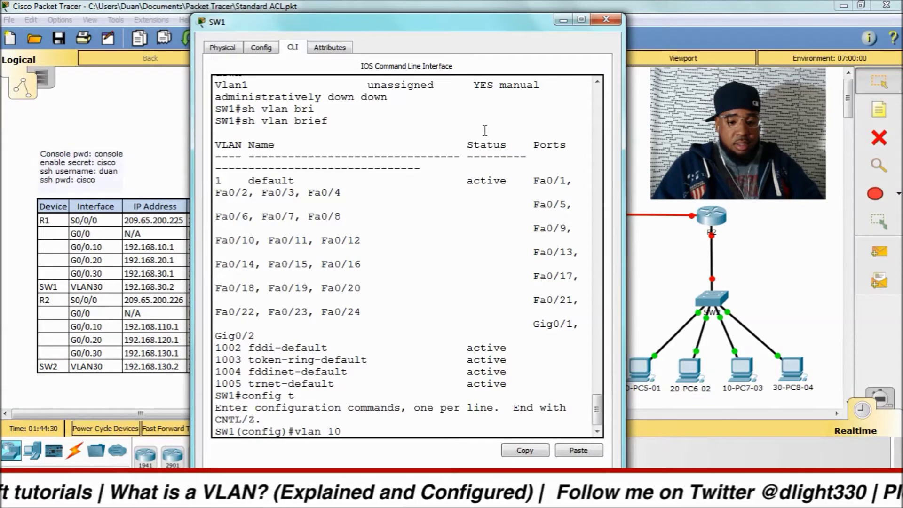
key(Return)
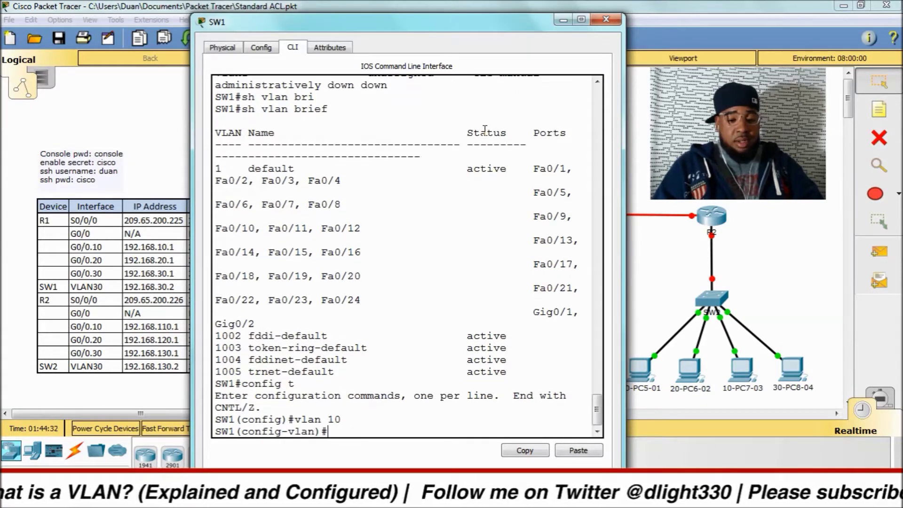
text(name)
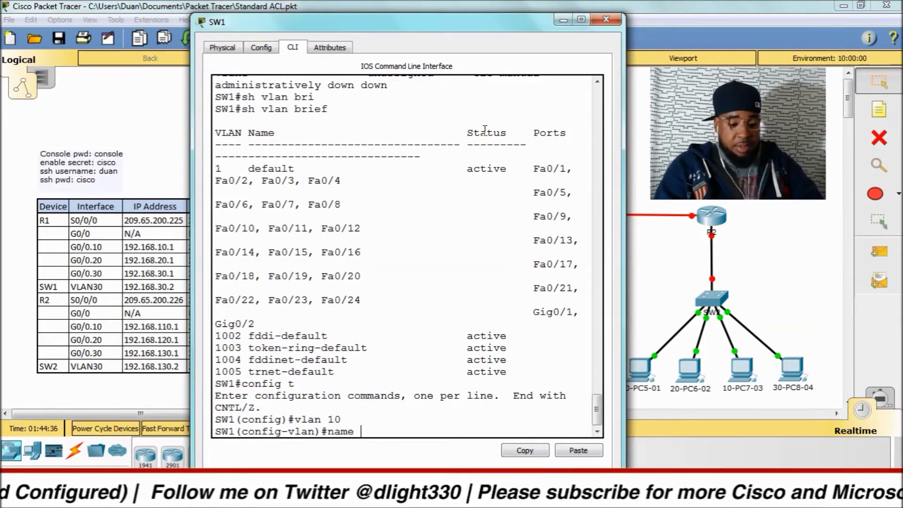
text( Sale)
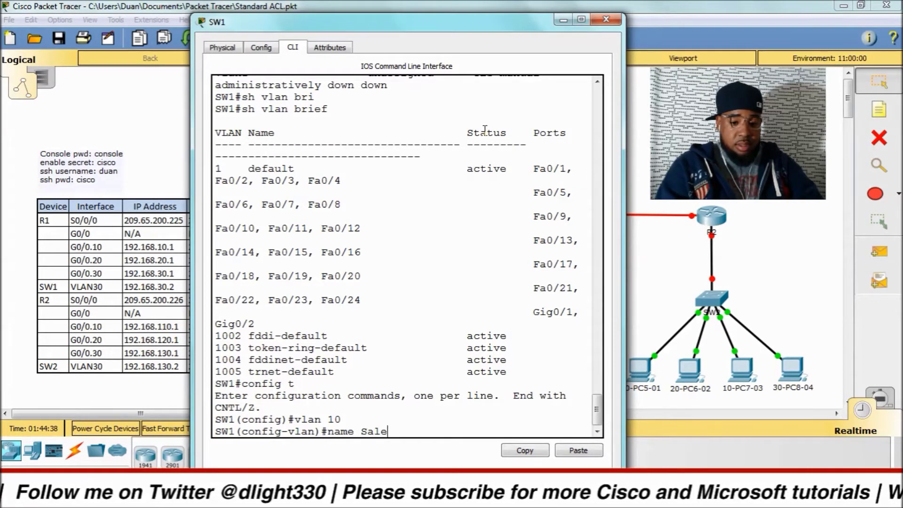
text(s)
key(Return)
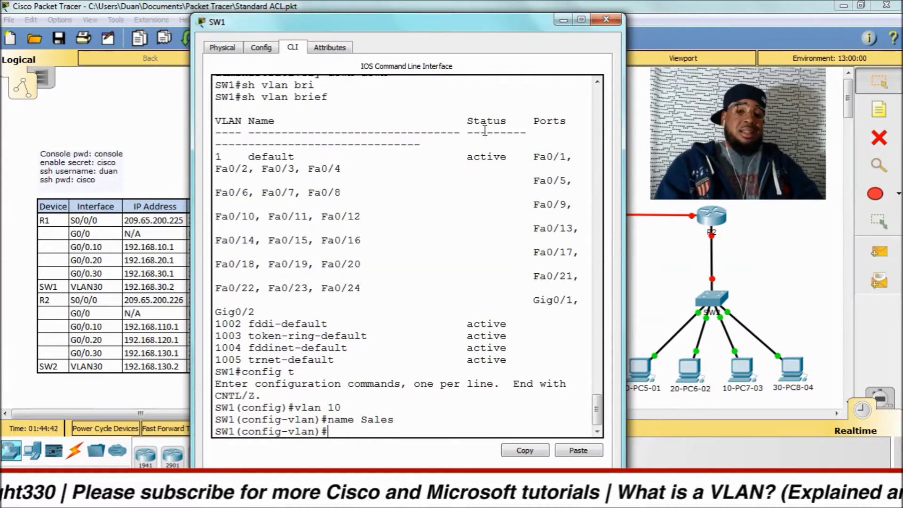
text(vlan 20)
key(Return)
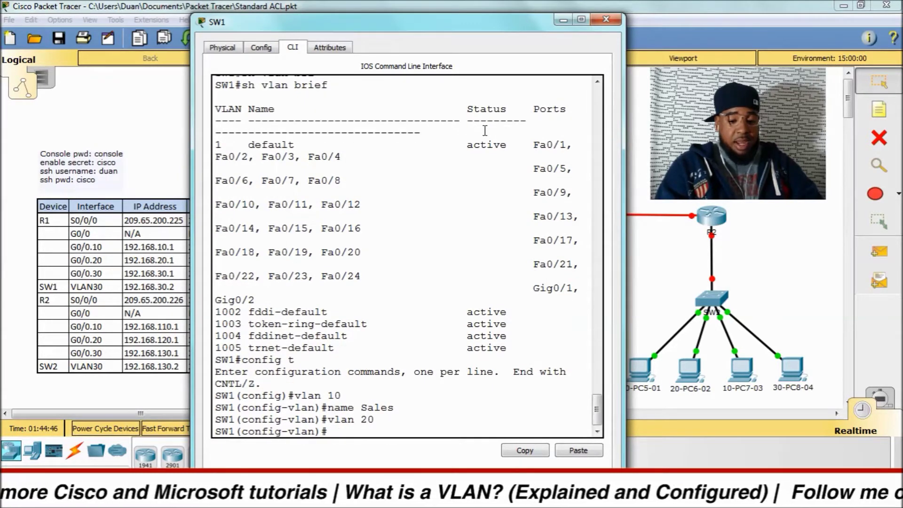
text(name P)
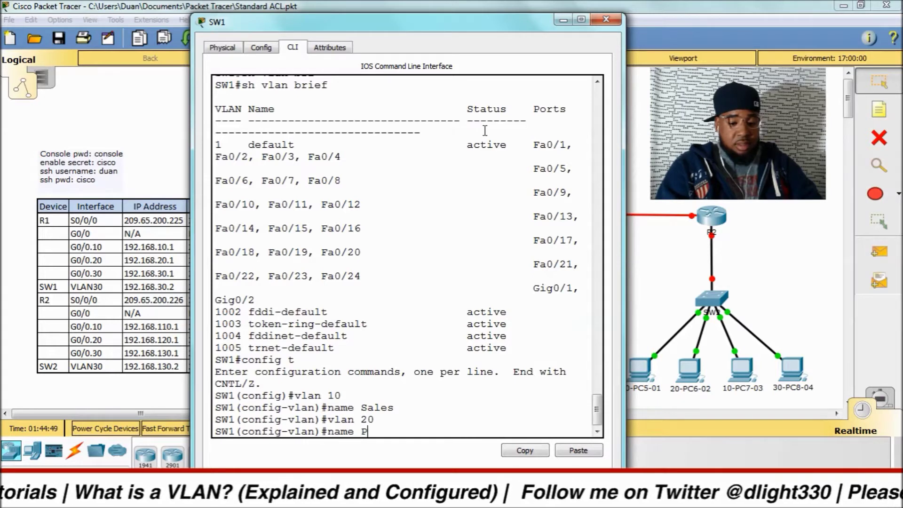
text(roduction)
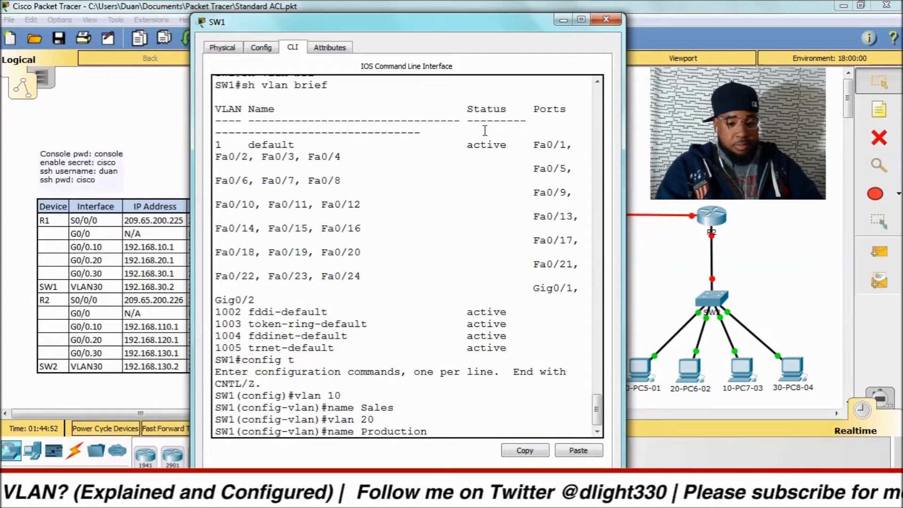
key(Return)
Step: Create VLAN 30 named Management, then leave configuration mode with Ctrl+Z
text(exit)
key(Return)
text(vlan)
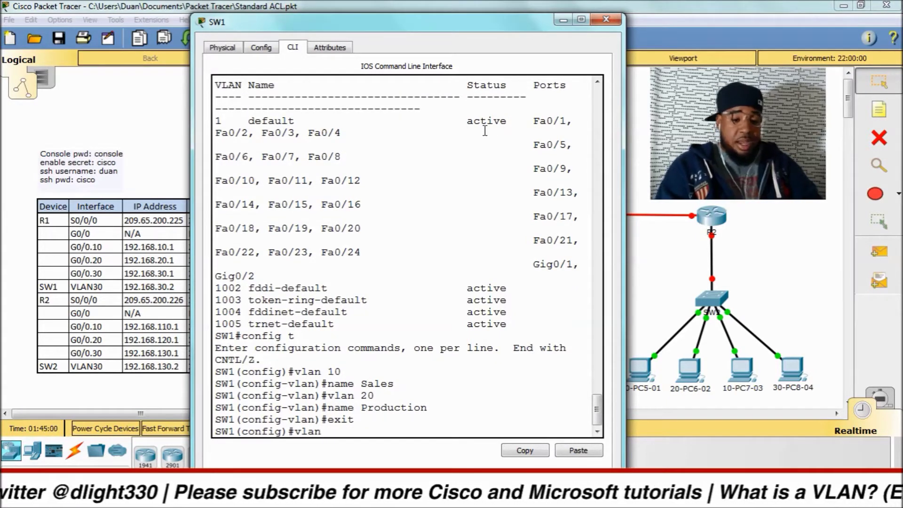
text( 30)
key(Return)
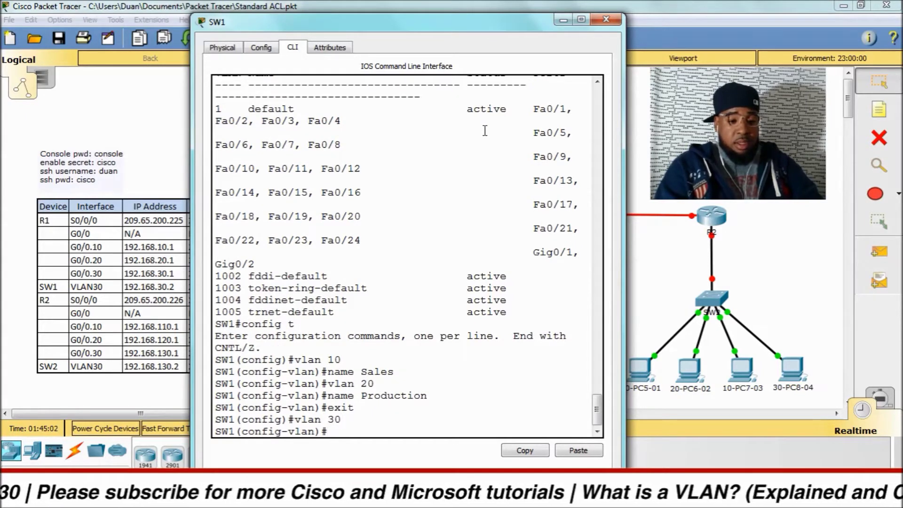
text(nam)
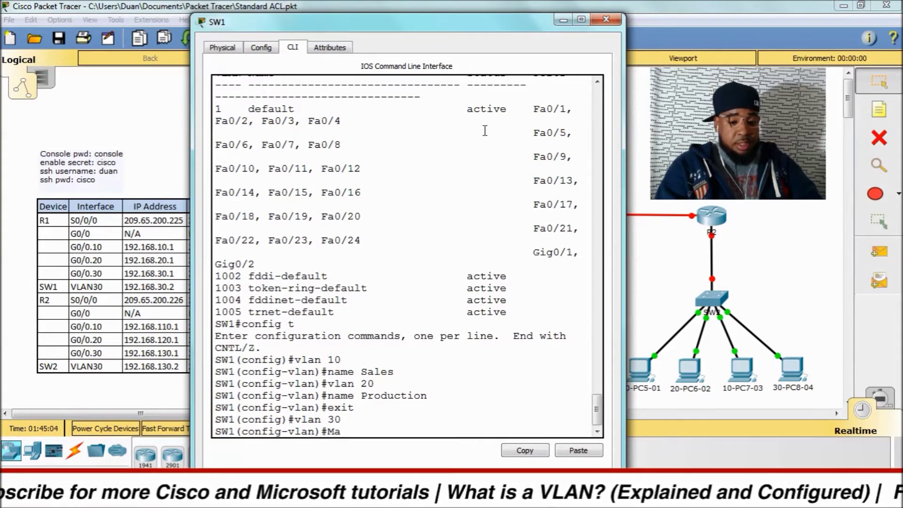
text(e Management)
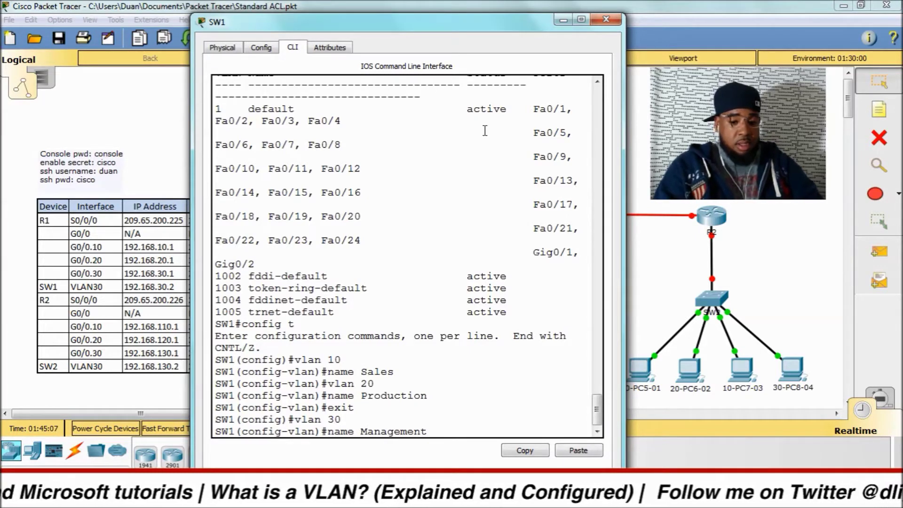
key(Return)
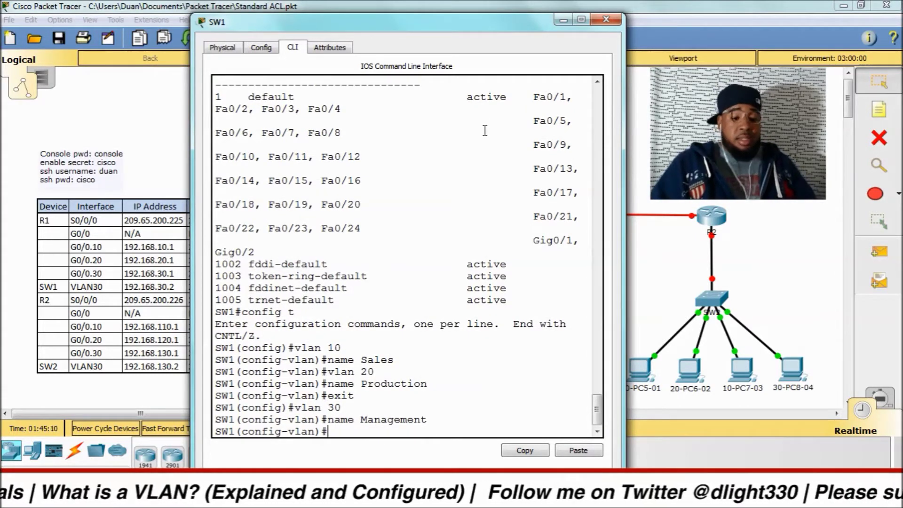
key(ctrl+z)
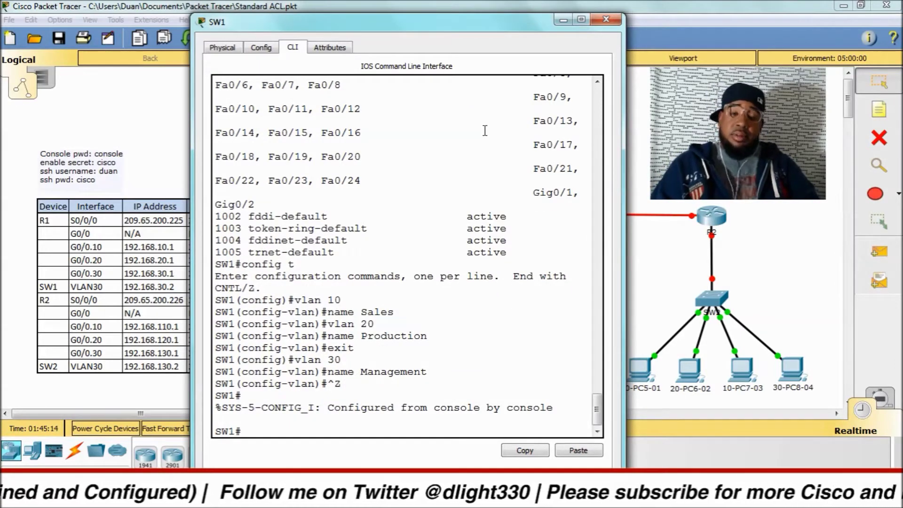
Step: Run 'sh vlan brief' to confirm VLANs 10, 20 and 30 are active on SW1
key(Return)
key(Return)
key(Return)
key(Return)
key(Return)
text(sh )
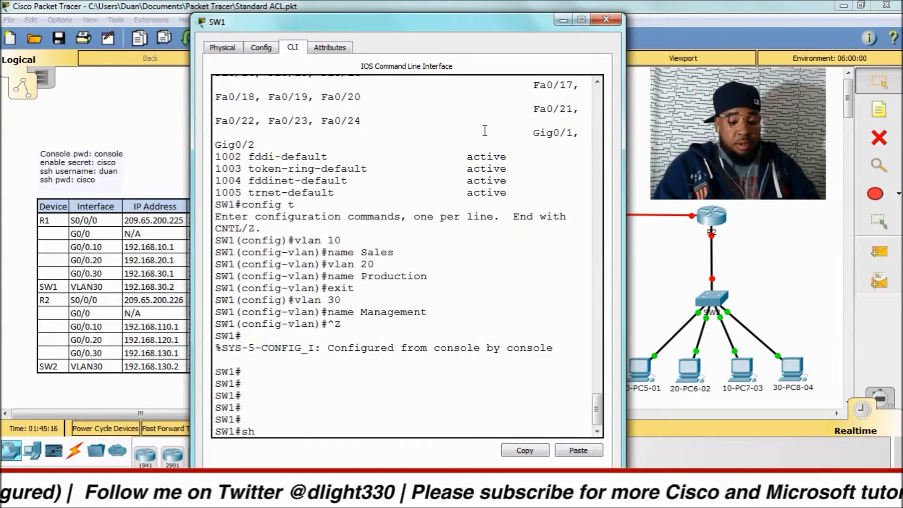
text(vlan)
key(BackSpace)
key(BackSpace)
text(an )
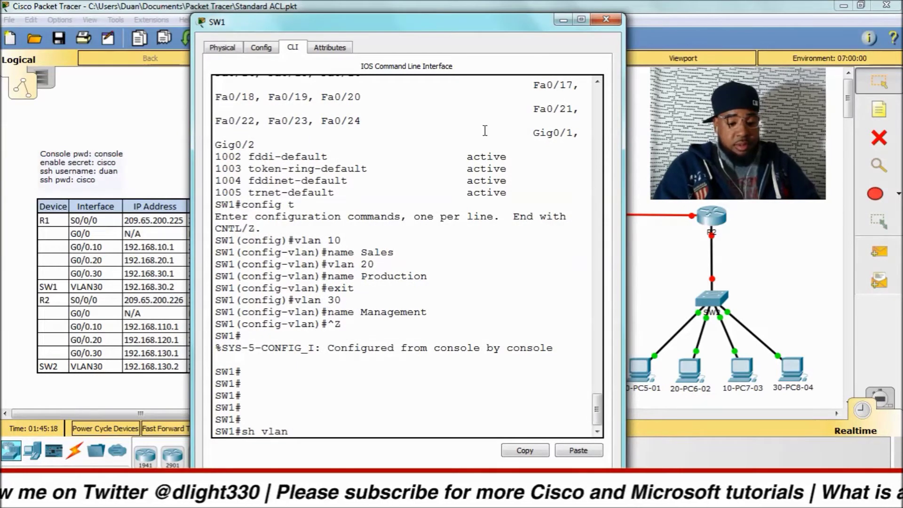
text(bri)
key(Return)
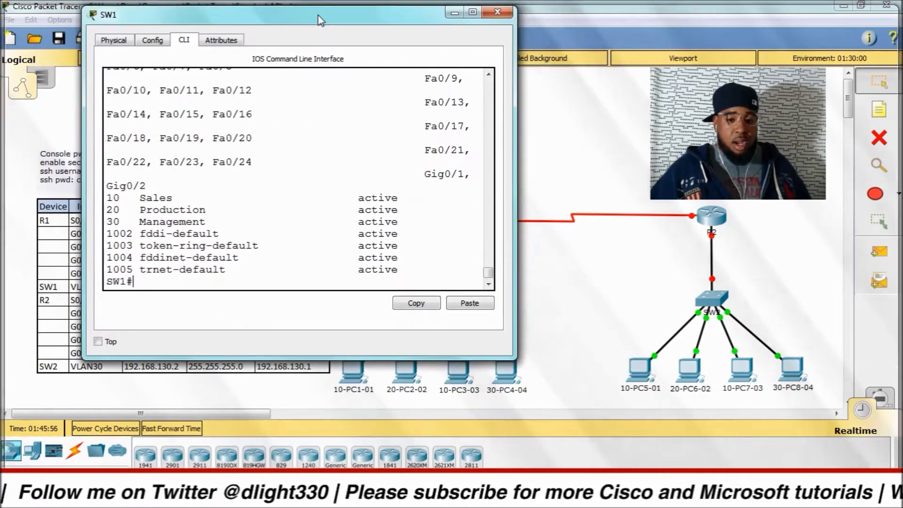
mouse_move(320, 20)
mouse_down()
mouse_move(296, 20)
mouse_move(318, 15)
mouse_up()
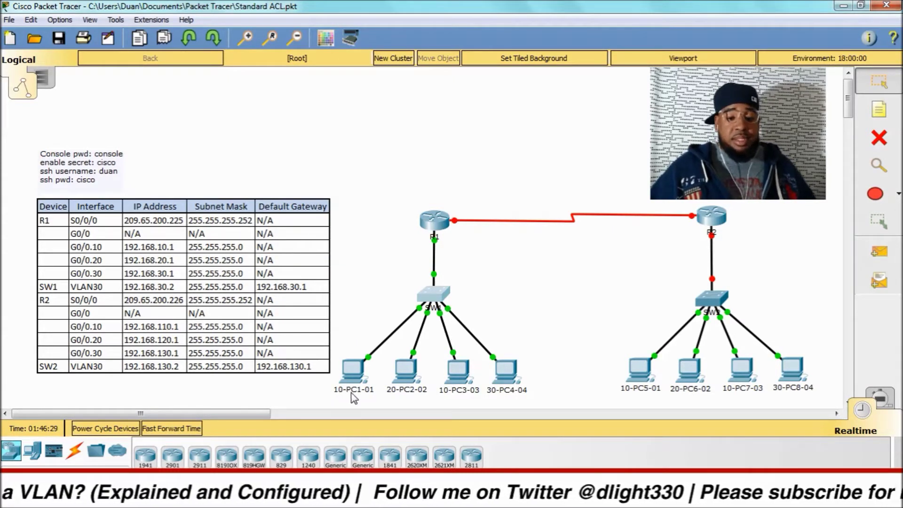
mouse_move(355, 398)
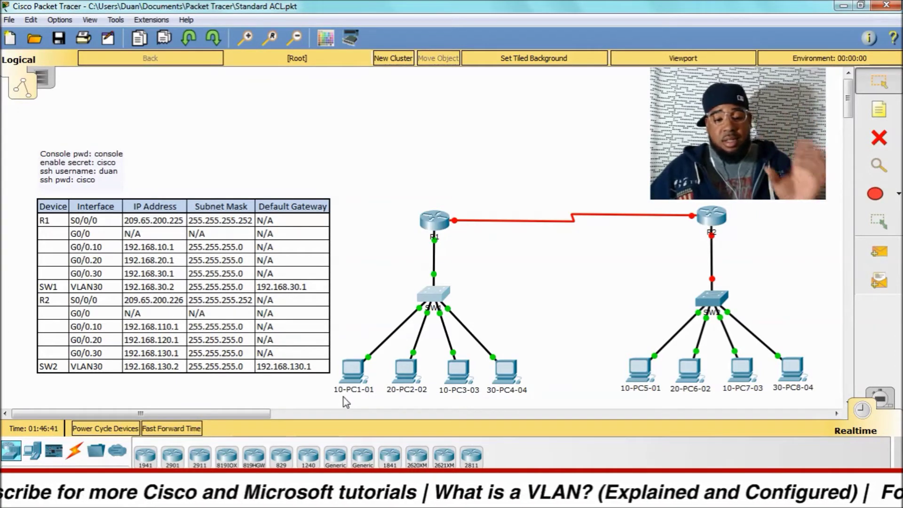
mouse_move(348, 399)
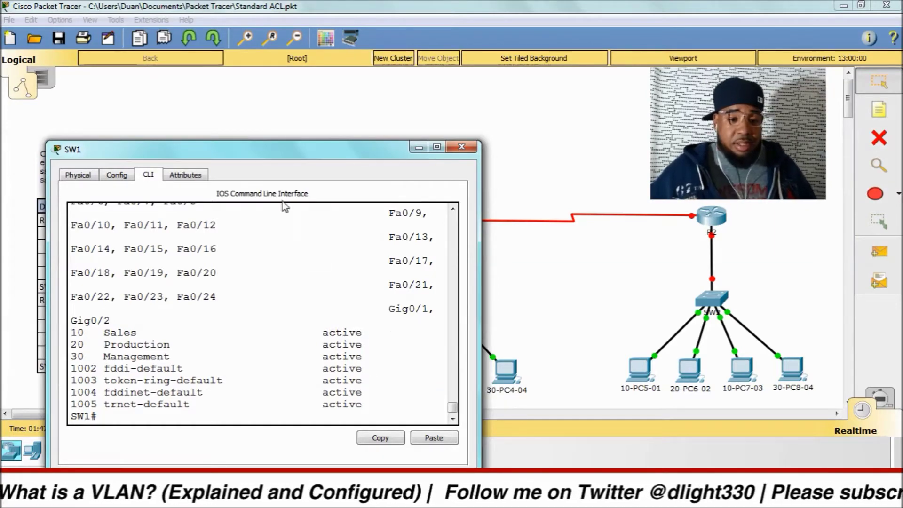
Step: Run 'show mac-address-table' on SW1, finding the table empty
drag(280, 146, 382, 4)
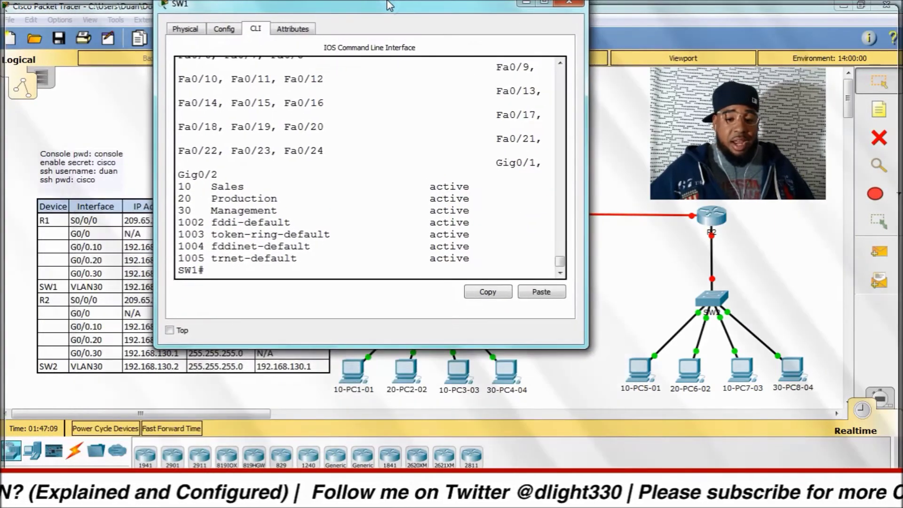
double_click(382, 9)
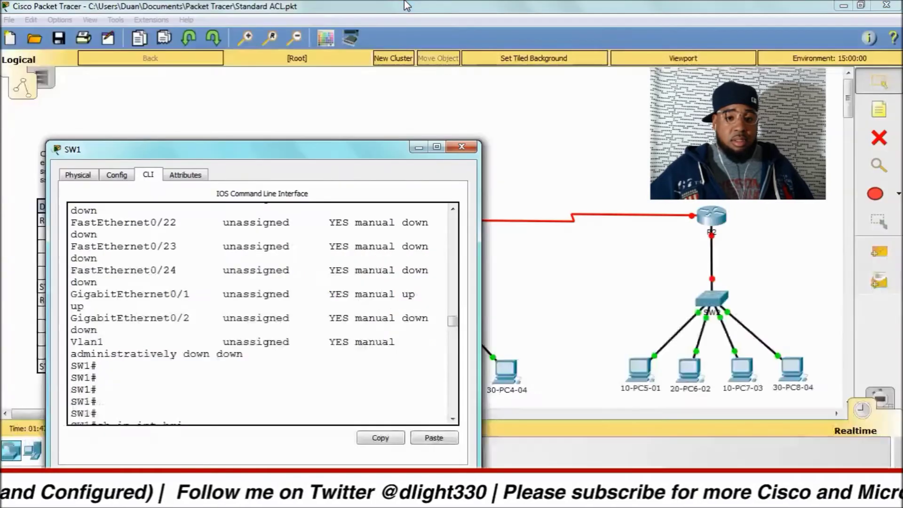
drag(353, 131, 444, 12)
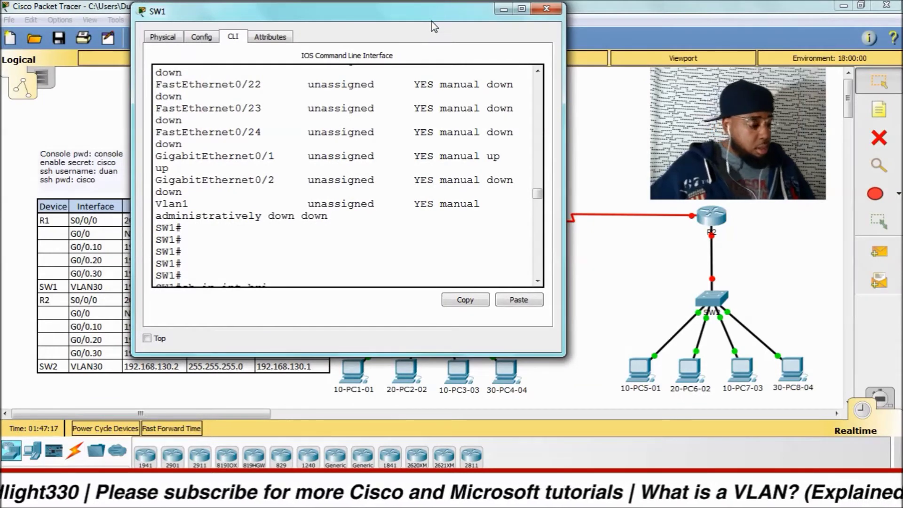
scroll(403, 220, down, 20)
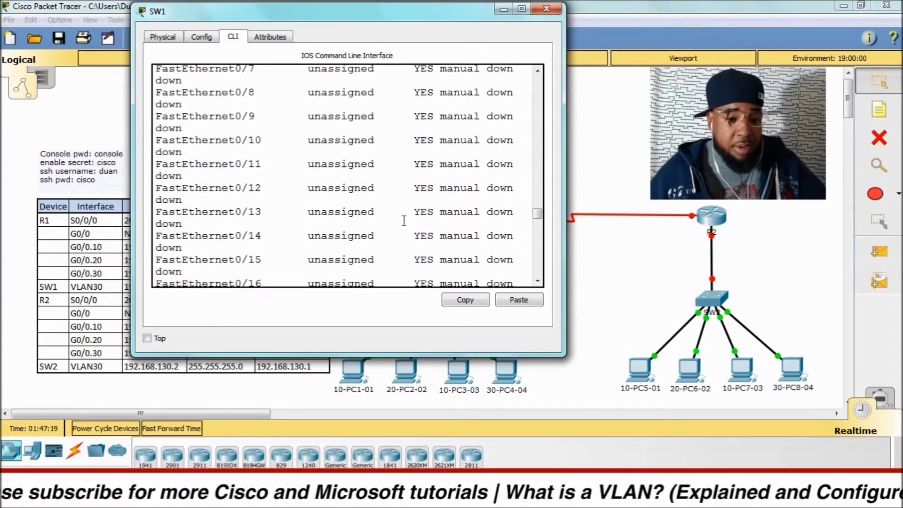
scroll(399, 227, down, 5)
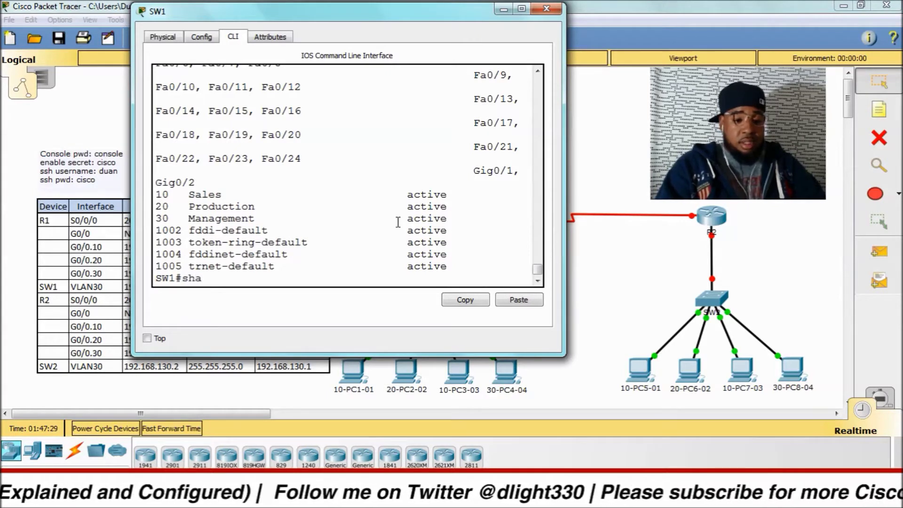
key(Tab)
text(mac)
key(Tab)
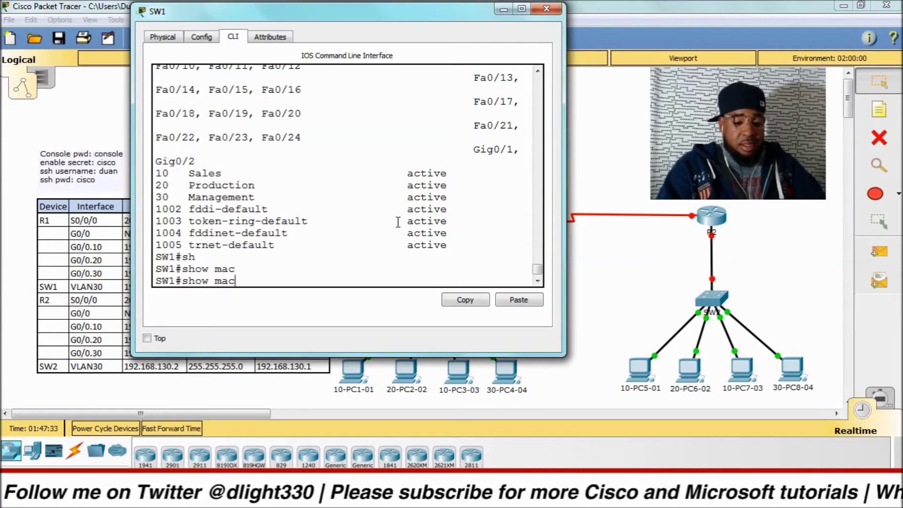
text(-a)
key(Tab)
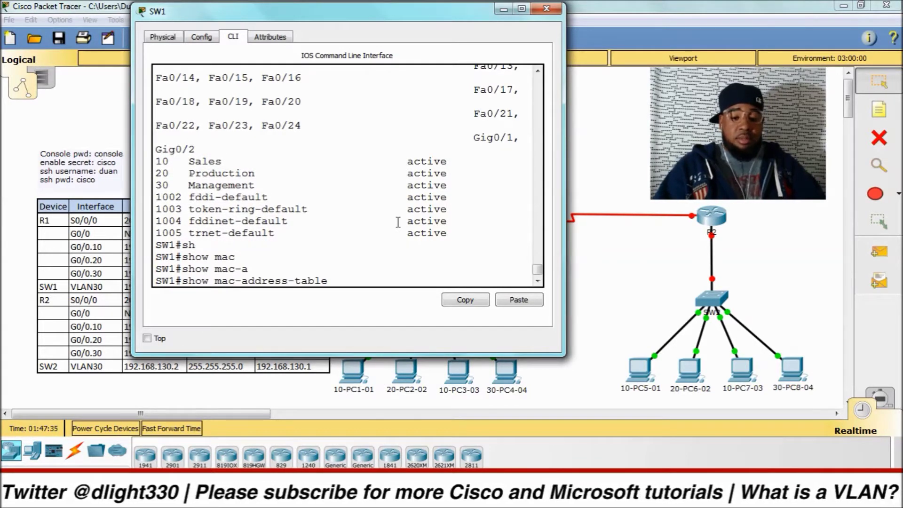
key(Return)
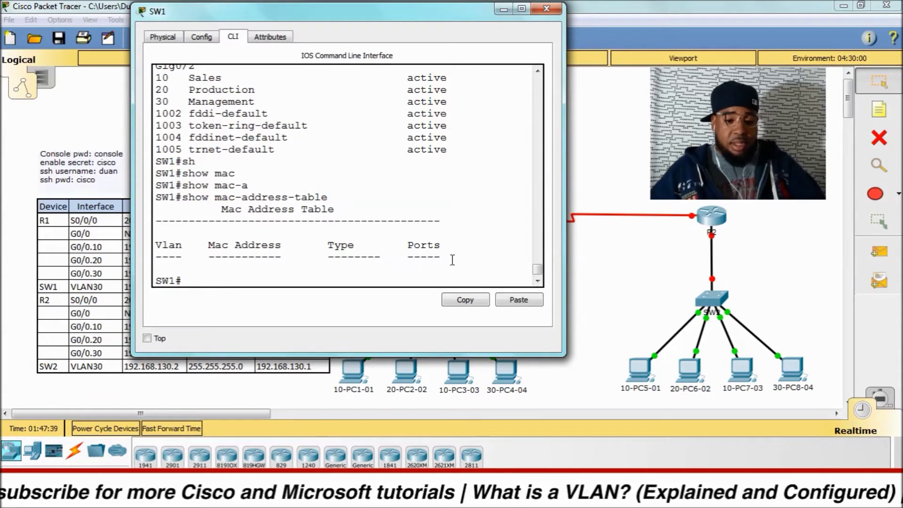
Step: Ping 1.1.1.1 from 10-PC1-01's Command Prompt
click(356, 367)
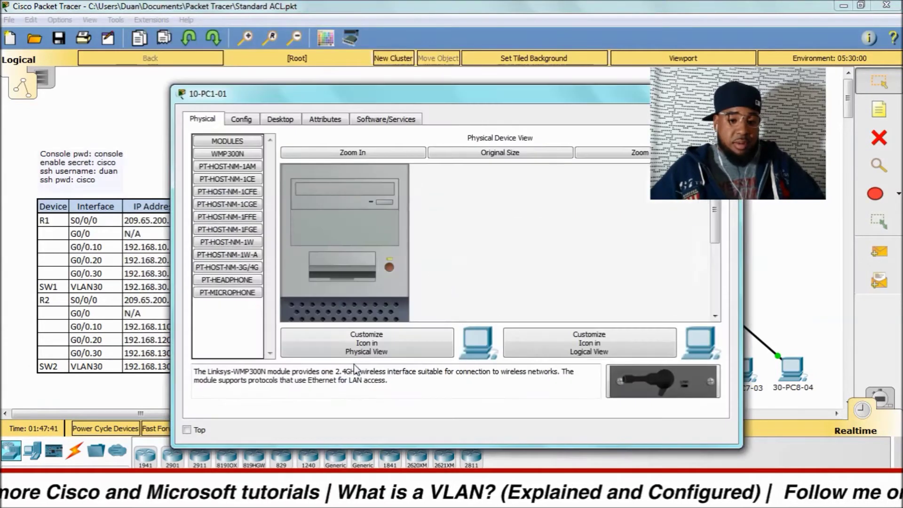
click(280, 119)
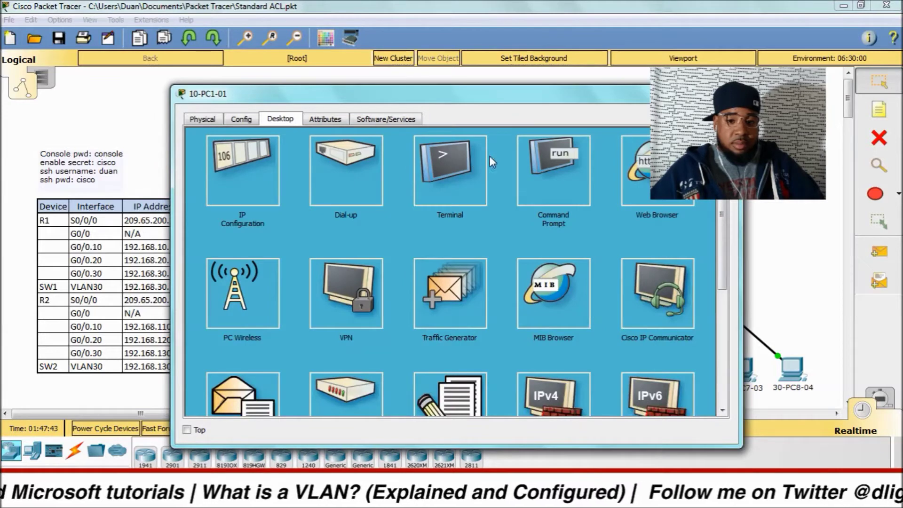
click(552, 172)
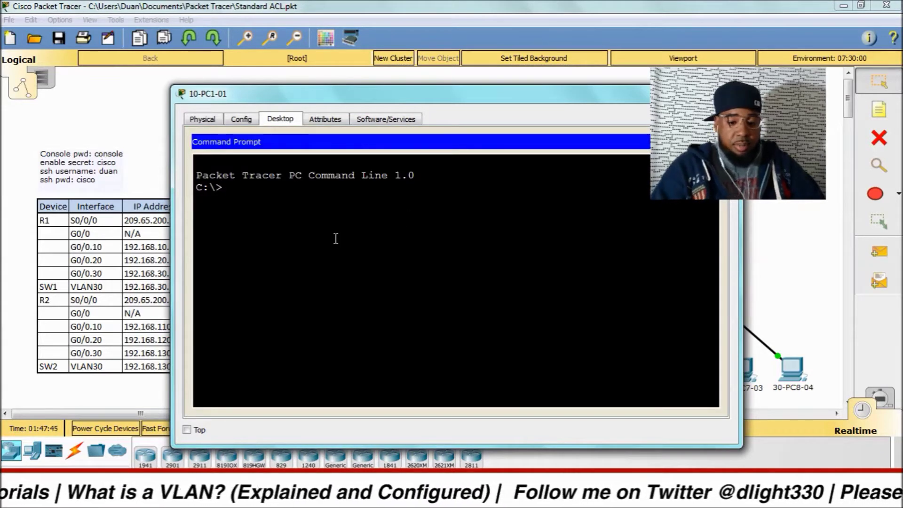
text(ping 1.1)
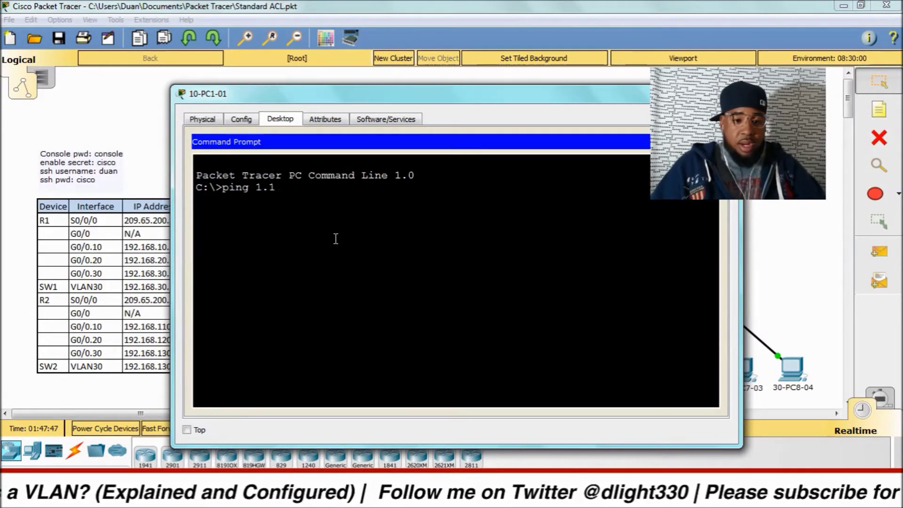
text(.1.1.)
key(Return)
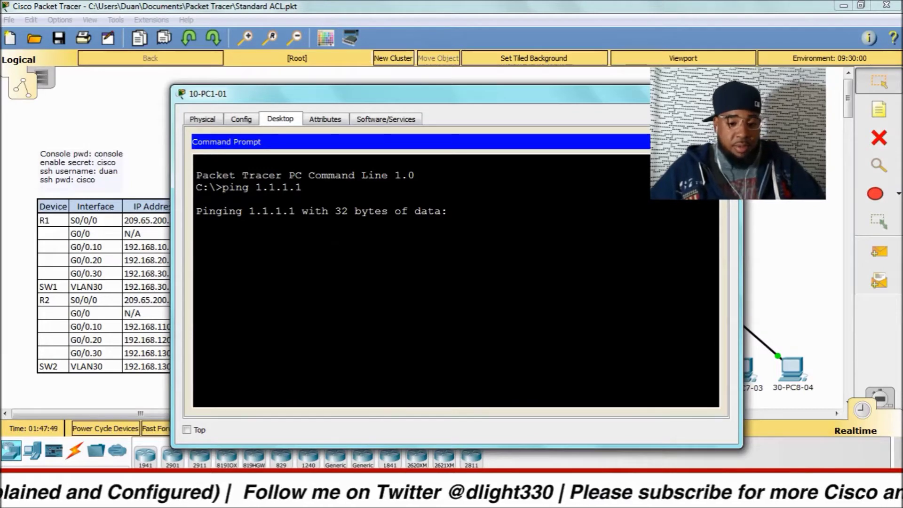
mouse_move(510, 494)
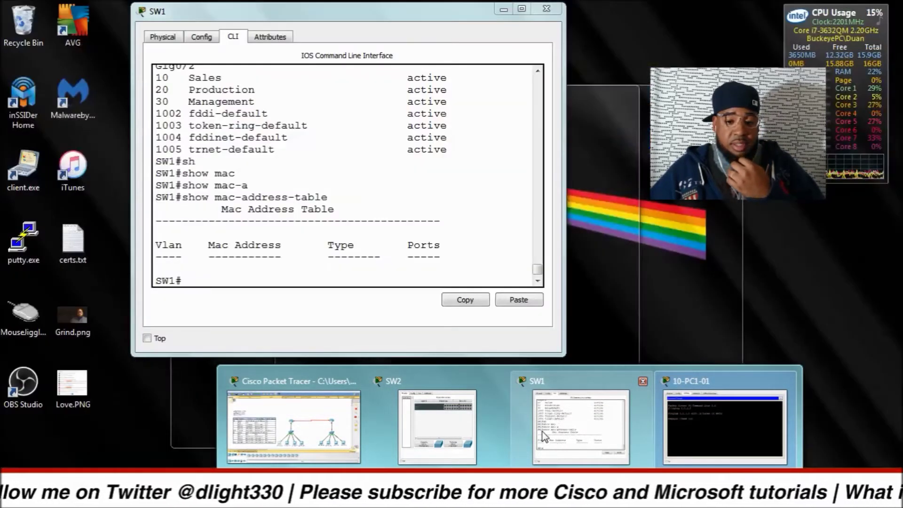
Step: Rerun 'show mac-address-table' twice on SW1, the table still showing no entries
click(557, 421)
drag(444, 258, 343, 264)
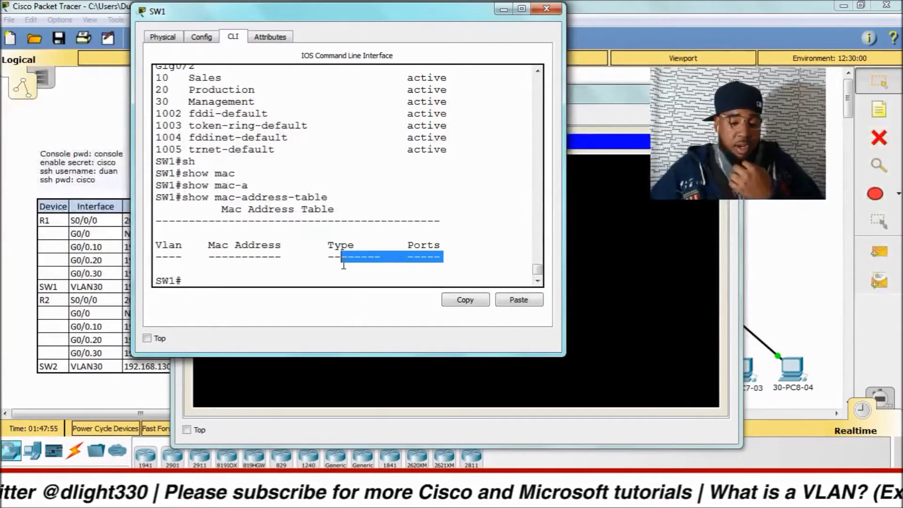
key(Up)
key(Return)
key(Up)
key(Return)
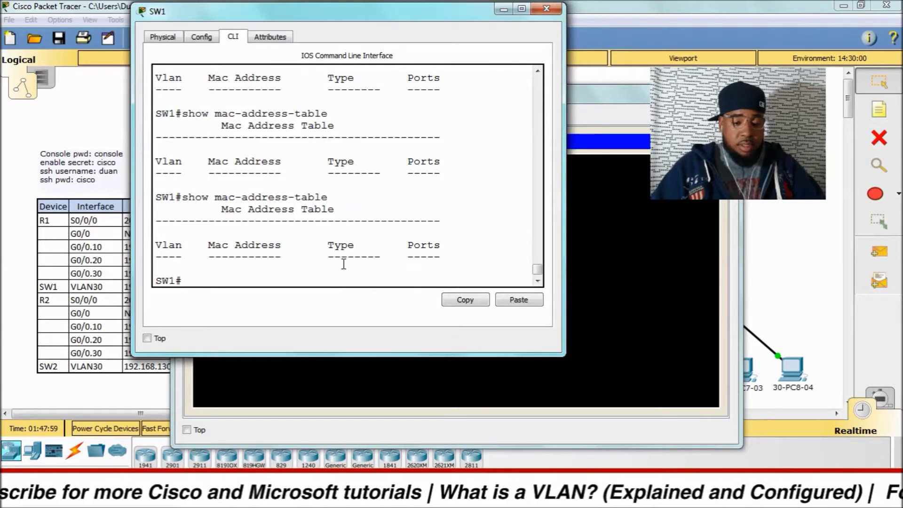
Step: Add blank prompt lines and rerun the MAC address table command once more
key(Up)
key(Down)
key(Up)
key(Down)
key(Up)
key(Down)
key(Return)
key(Return)
key(Return)
key(Return)
key(Return)
key(Up)
key(Return)
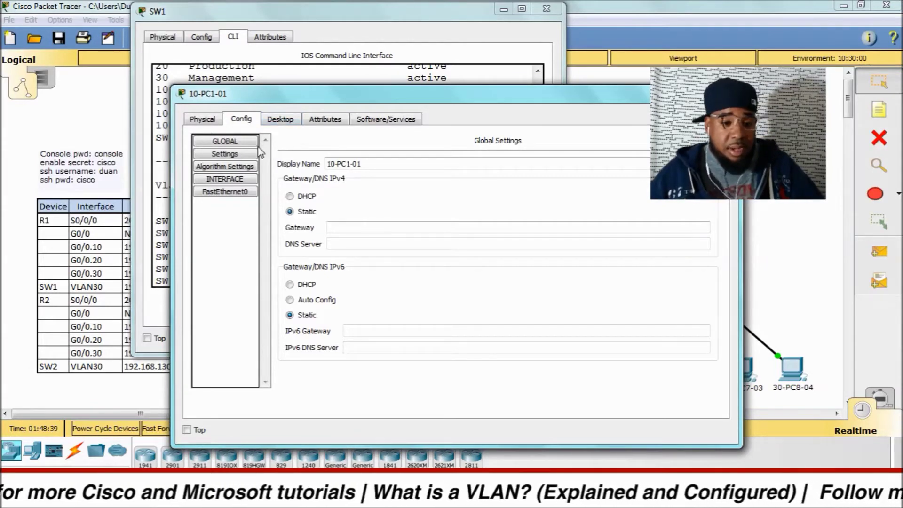
Step: Give 10-PC1-01's FastEthernet0 static IP 192.168.10.10 with mask 255.255.255.0, then close it
click(224, 192)
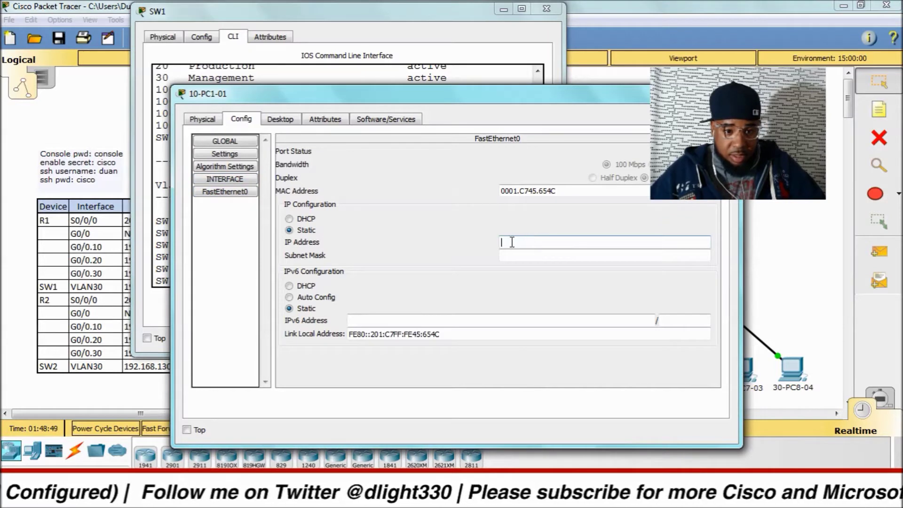
click(244, 184)
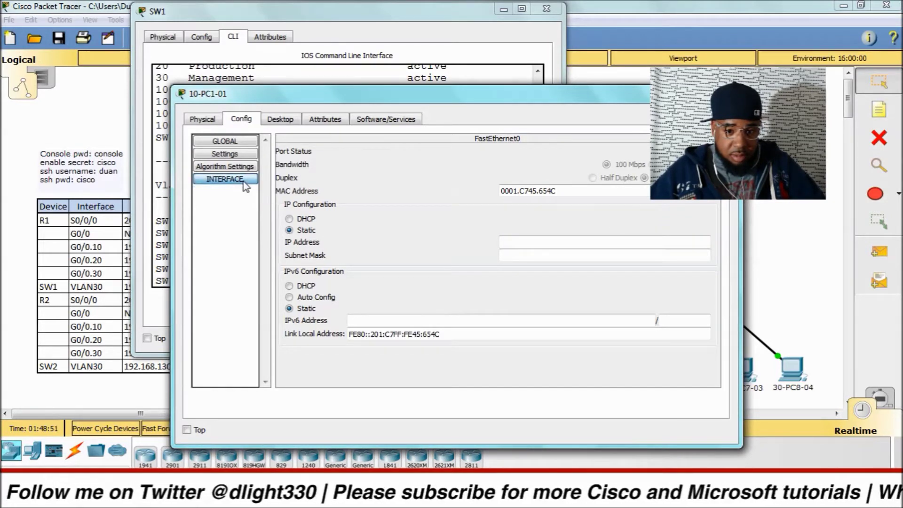
click(517, 241)
text(192.168.10.10)
key(Tab)
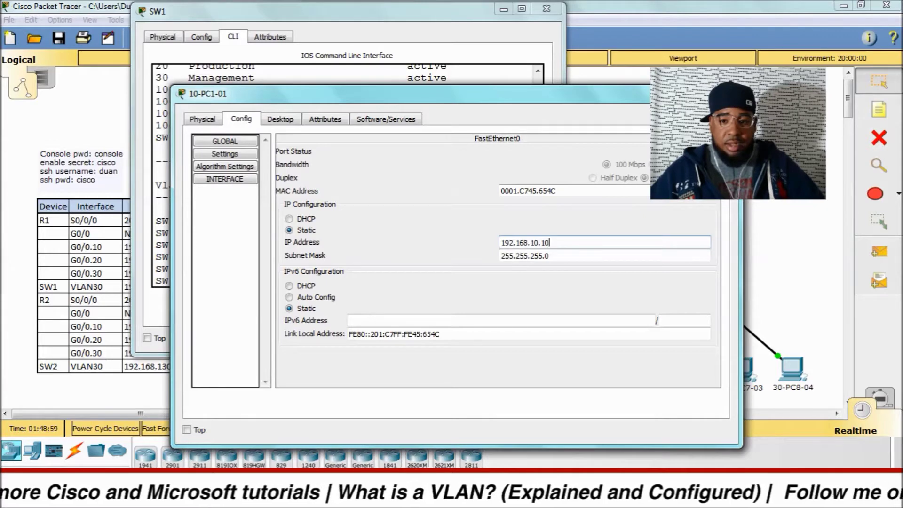
click(728, 94)
drag(356, 198, 358, 200)
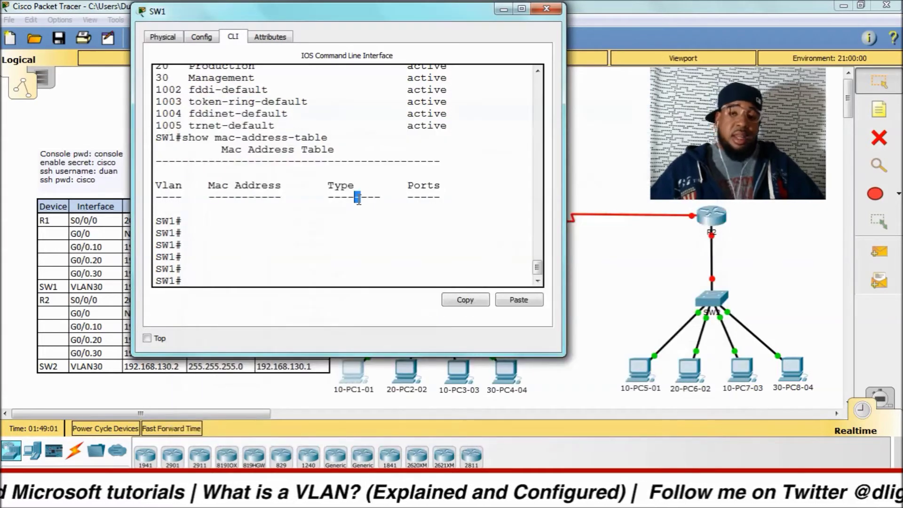
Step: Run the ping to 1.1.1.1 again from 10-PC1-01's Command Prompt
key(Up)
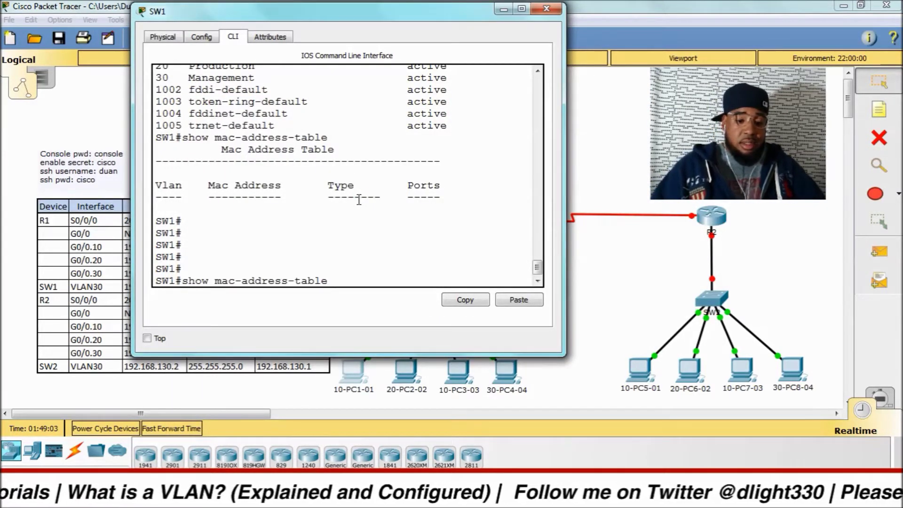
click(509, 499)
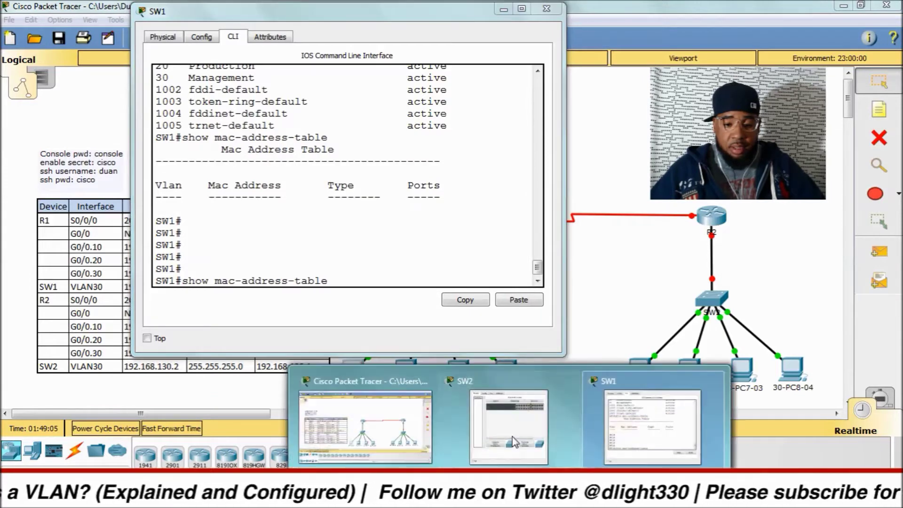
click(321, 271)
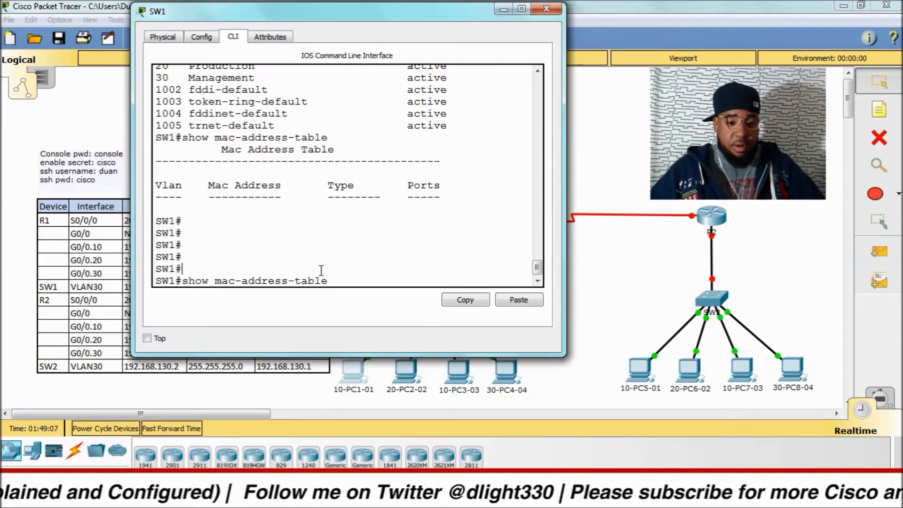
click(369, 387)
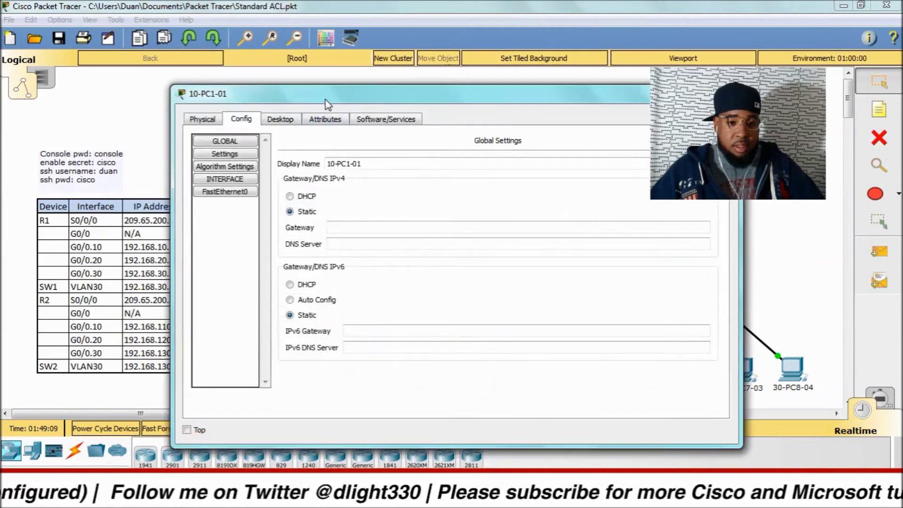
click(280, 119)
click(537, 159)
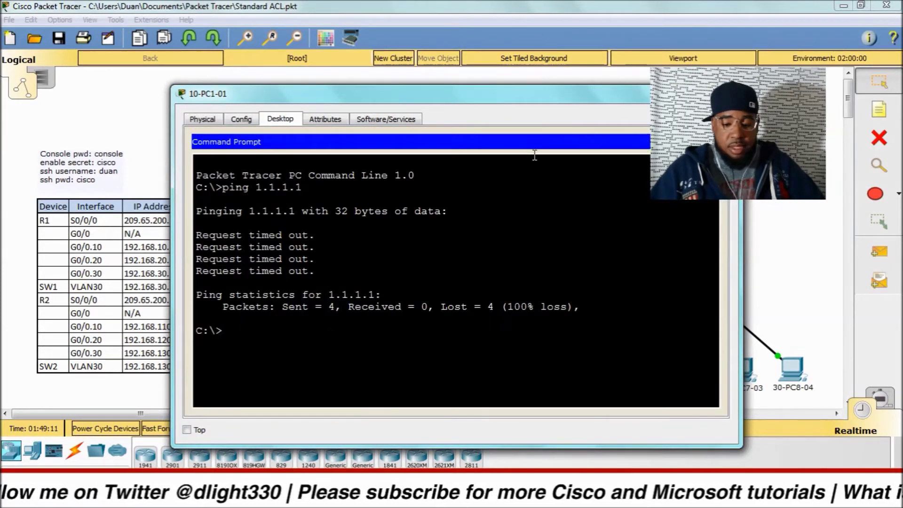
key(Up)
key(Return)
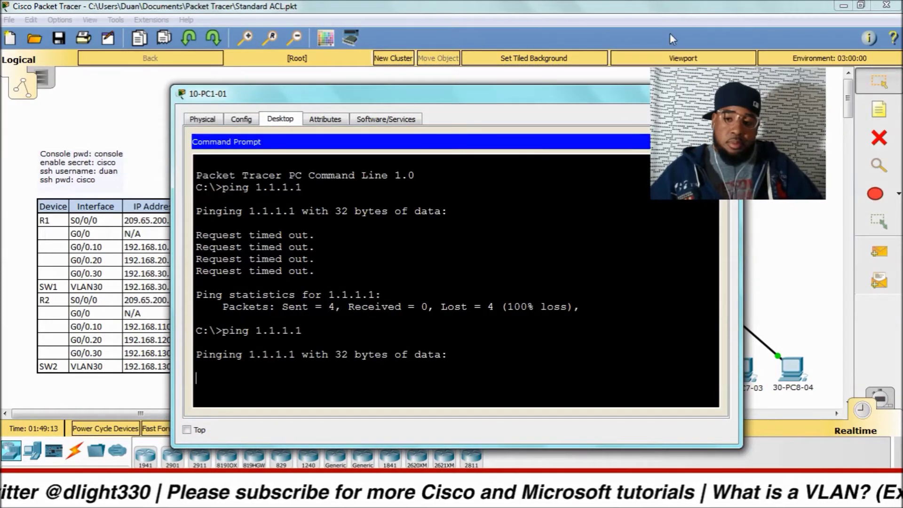
click(732, 94)
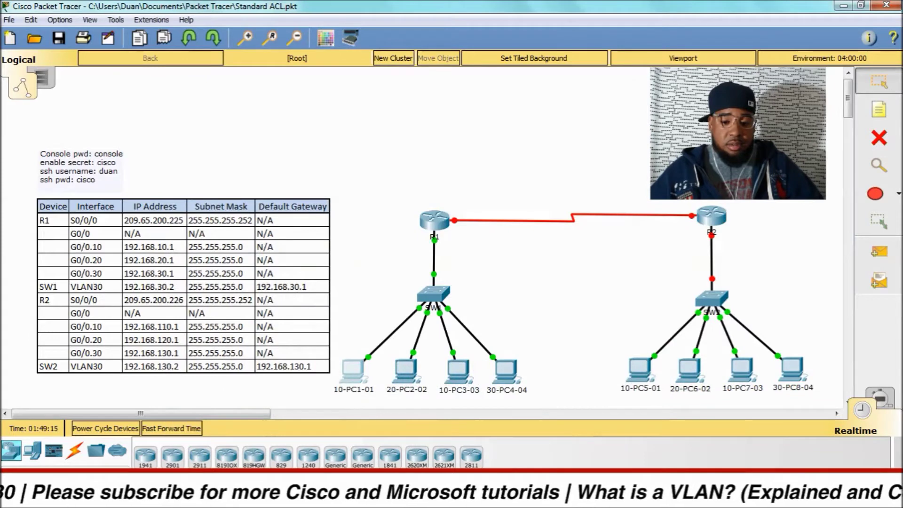
Step: Show SW1's MAC table, highlighting 0001.c745.654c learned on Fa0/1, then return to 10-PC1-01
mouse_move(517, 449)
click(530, 422)
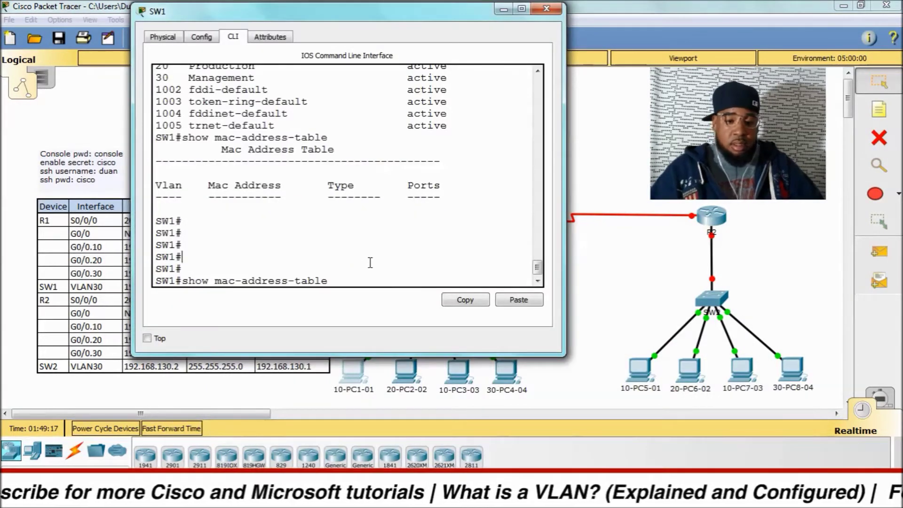
key(Return)
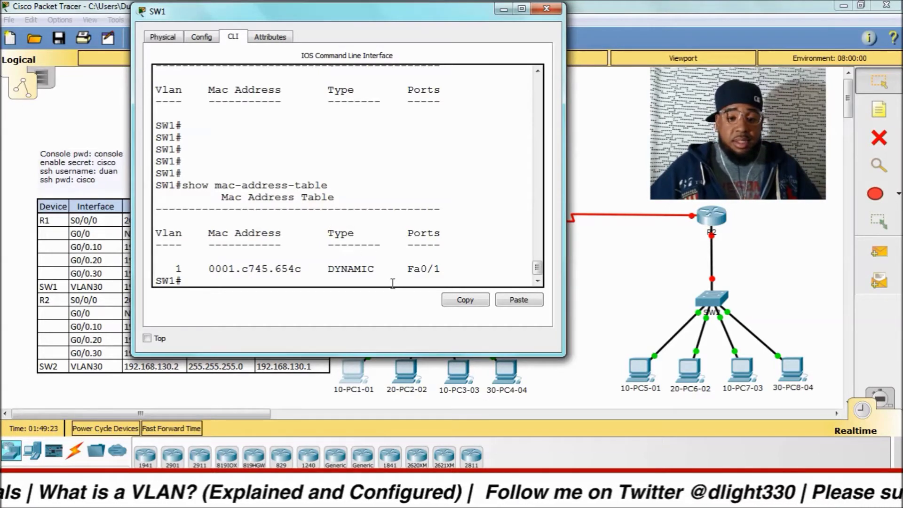
drag(205, 270, 306, 274)
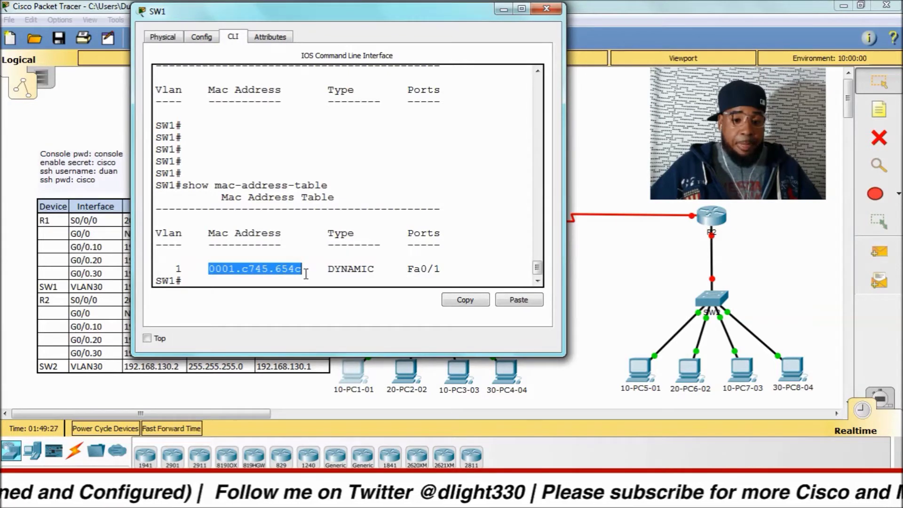
drag(394, 269, 441, 273)
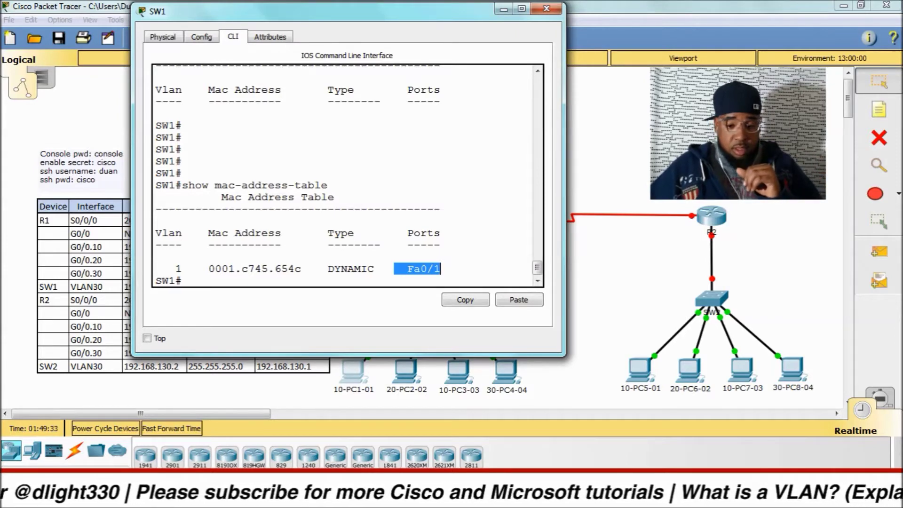
click(509, 498)
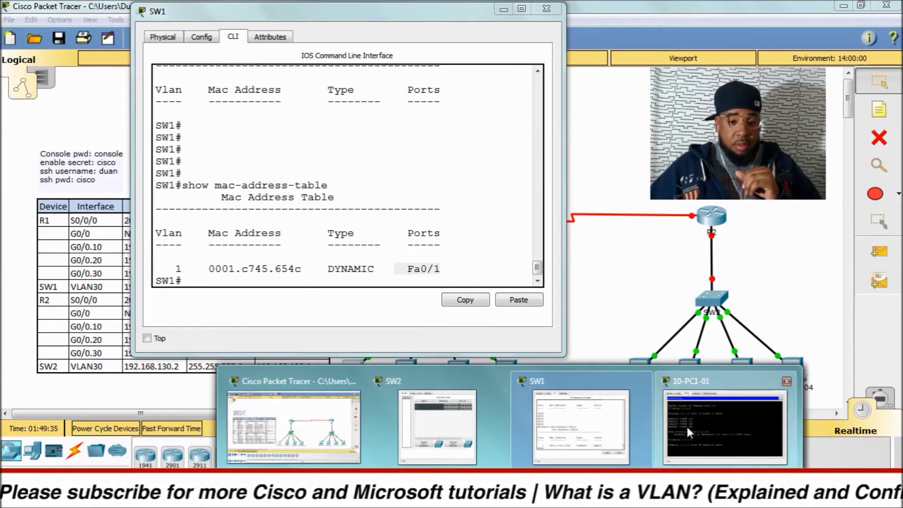
click(685, 425)
scroll(359, 324, down, 3)
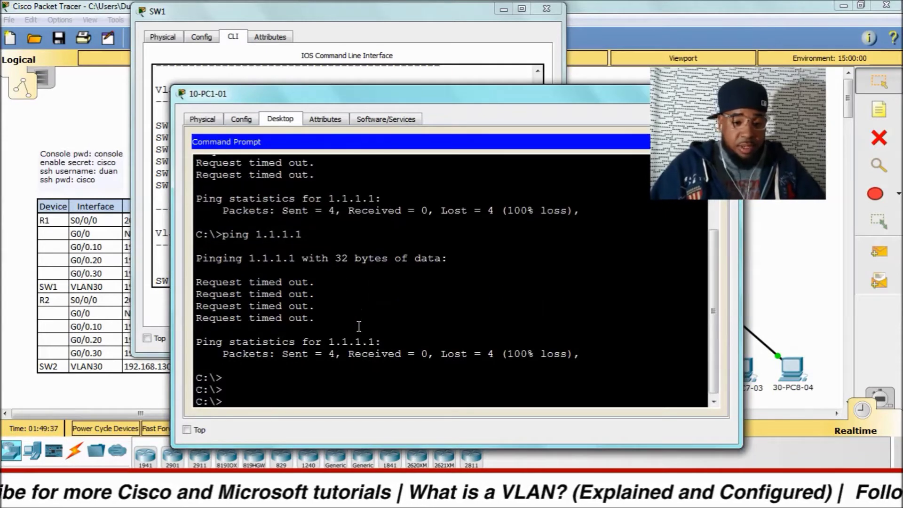
Step: Run 'ipconfig /all' on 10-PC1-01 and match physical address 0001.C745.654C to SW1's Fa0/1 entry
key(Return)
key(Return)
key(Return)
text(ipconfig /all)
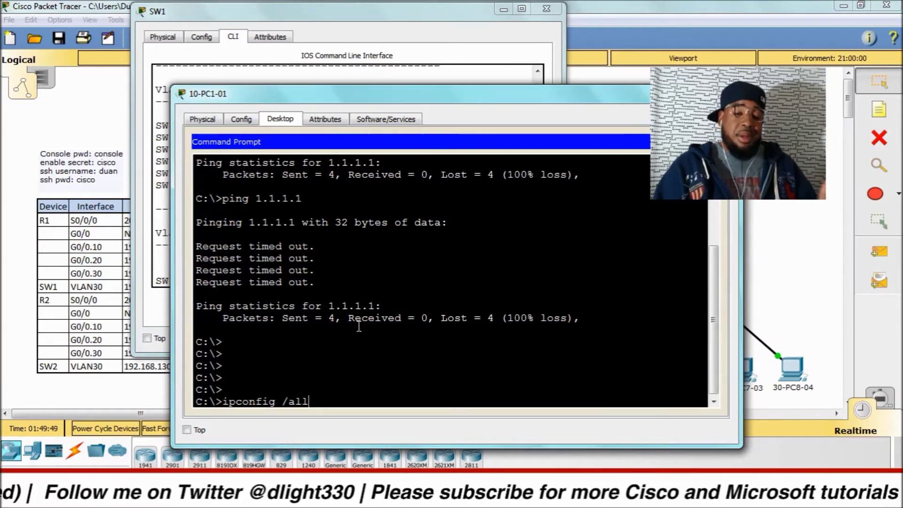
key(Return)
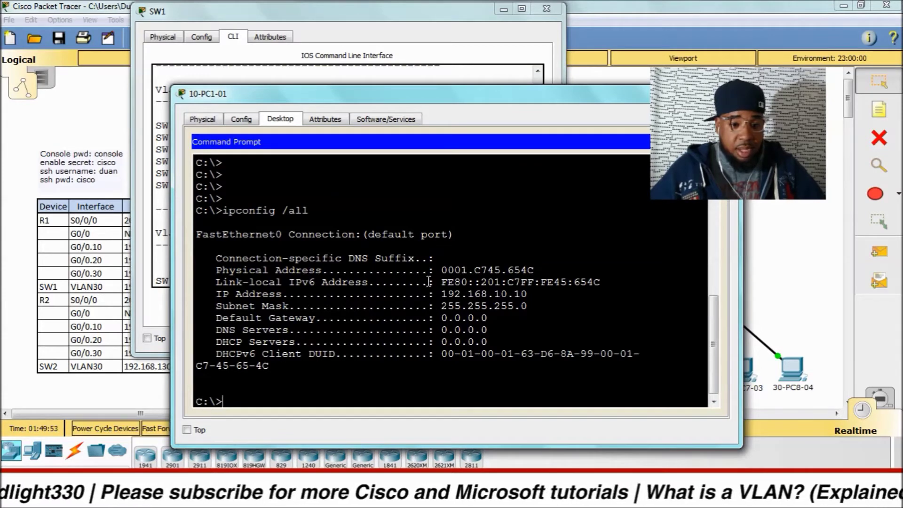
drag(539, 269, 441, 270)
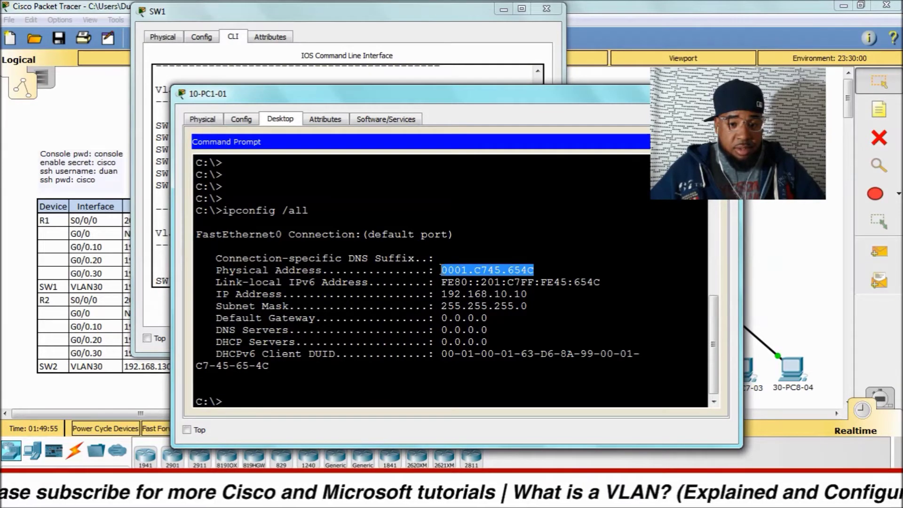
click(334, 18)
drag(352, 7, 219, 21)
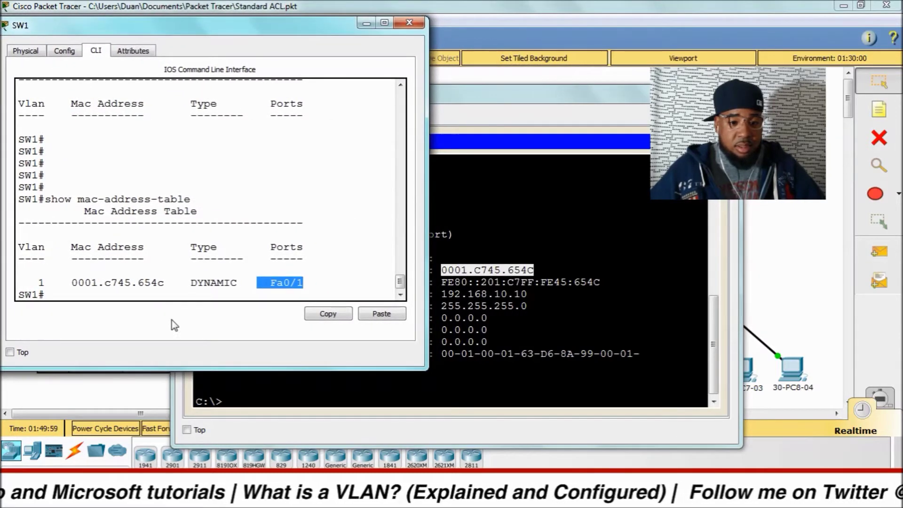
click(522, 242)
click(84, 283)
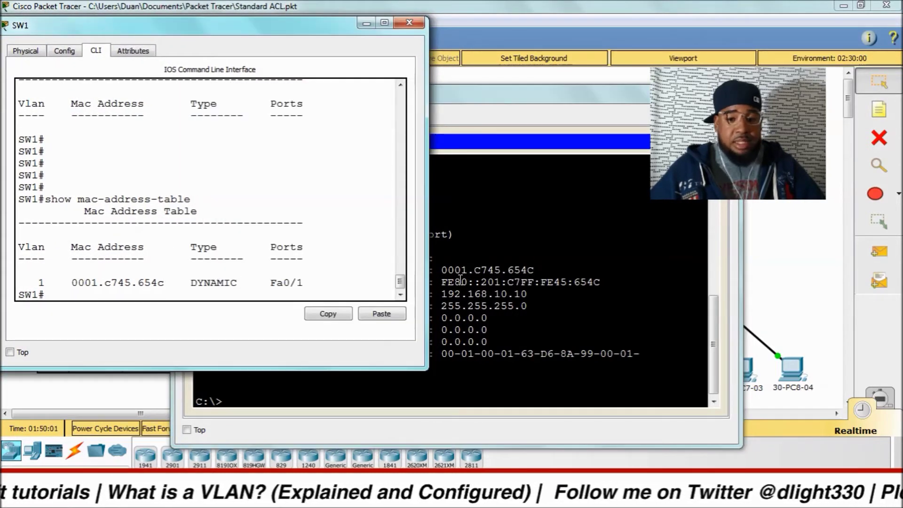
drag(550, 272, 449, 270)
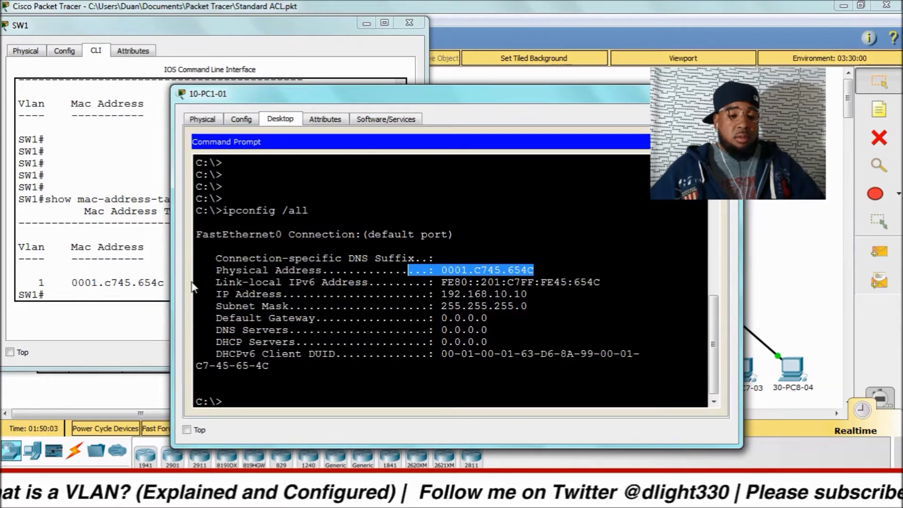
click(136, 275)
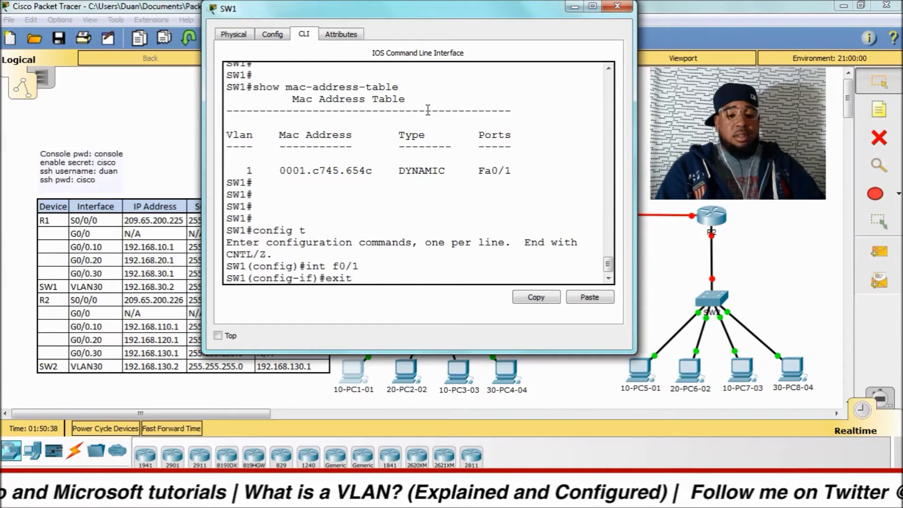
Step: Exit SW1's interface and global configuration modes back to the privileged prompt
key(Return)
text(exit)
key(Return)
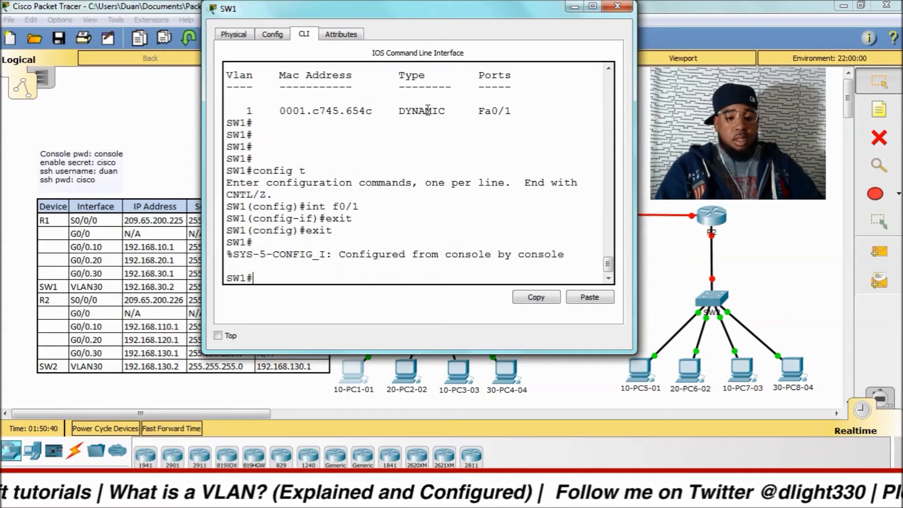
key(ctrl+z)
Step: Run 'show vlan brief' on SW1 to list VLANs 10 Sales, 20 Production and 30 Management
key(Return)
key(Return)
key(Return)
text(sh v)
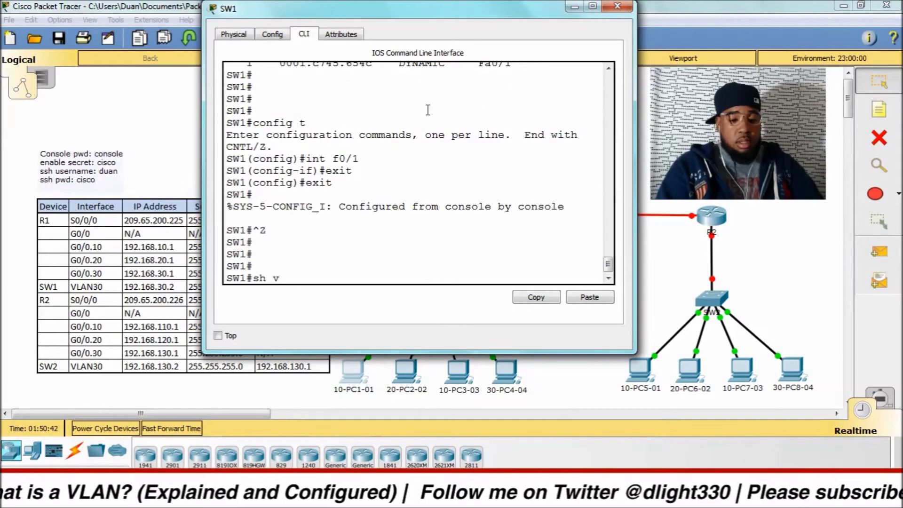
text(lan bri)
key(Tab)
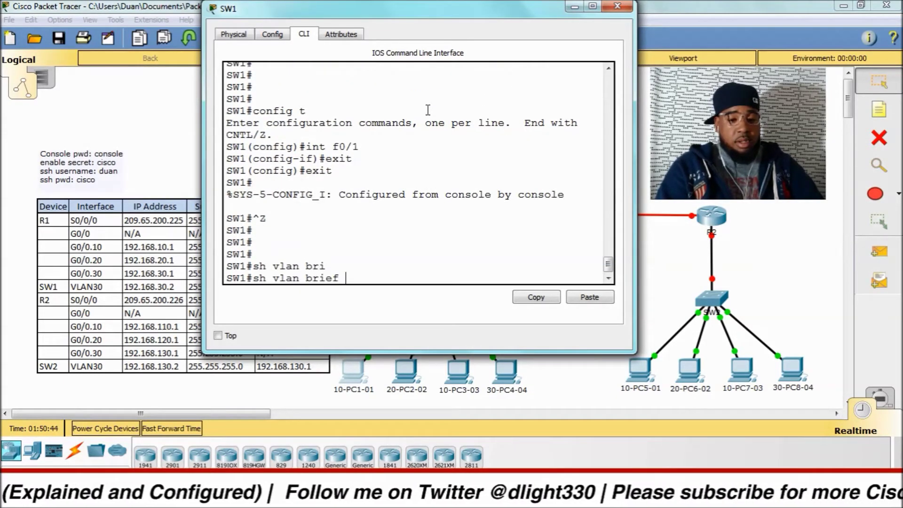
key(Return)
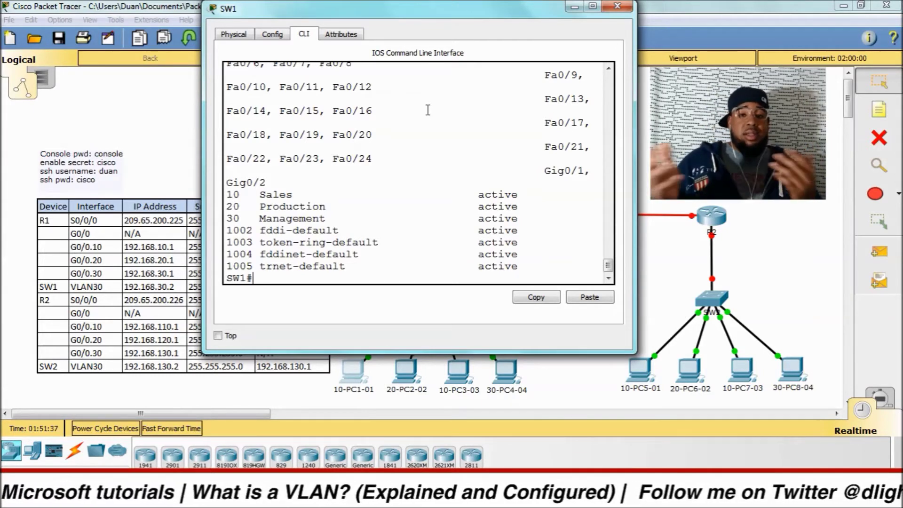
Step: Enter global configuration on SW1 and create VLAN 99
text(config t)
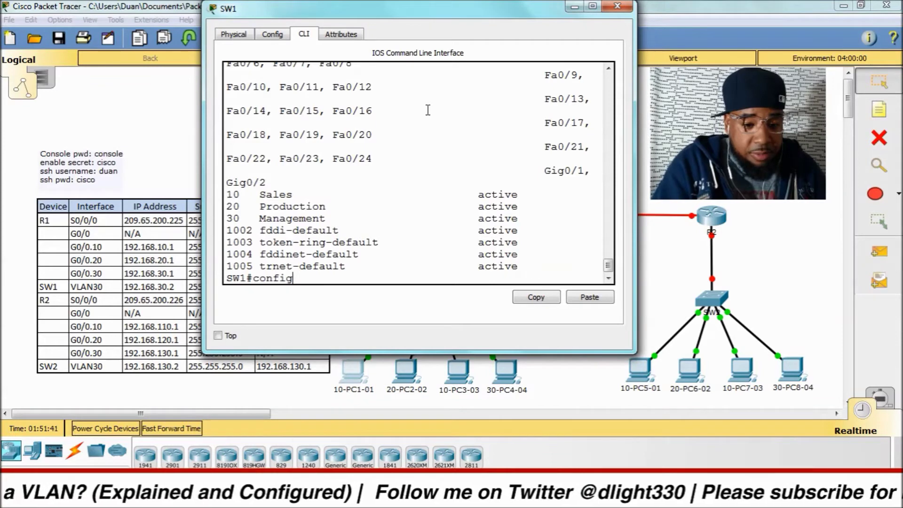
key(Return)
text(vlan 99)
key(Return)
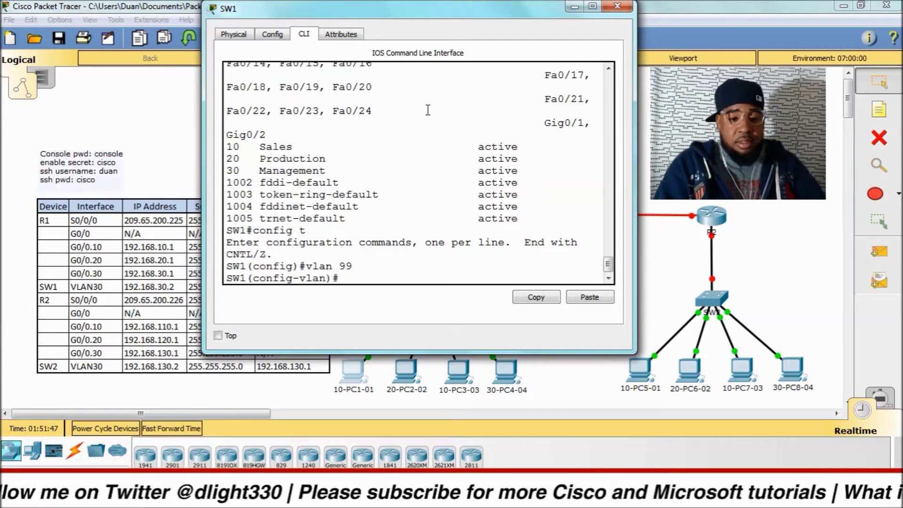
Step: Name VLAN 99 'Paking', then try 'Paking Lot Vlan', which is rejected for its spaces
text(name)
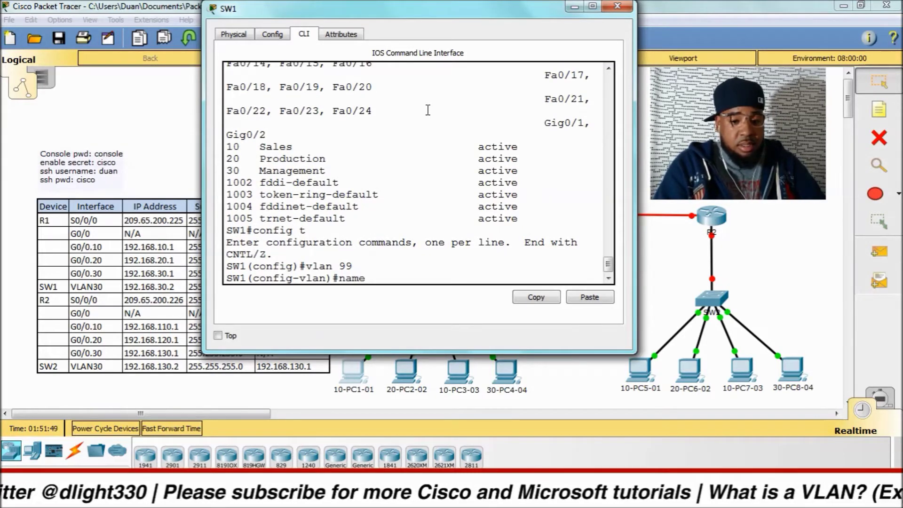
key(Return)
text(Paking)
key(Return)
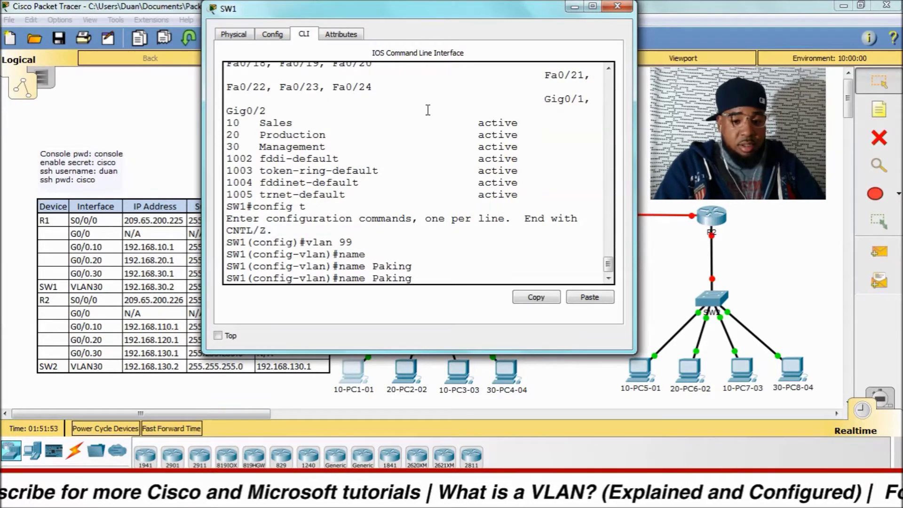
text(Lot Vlan)
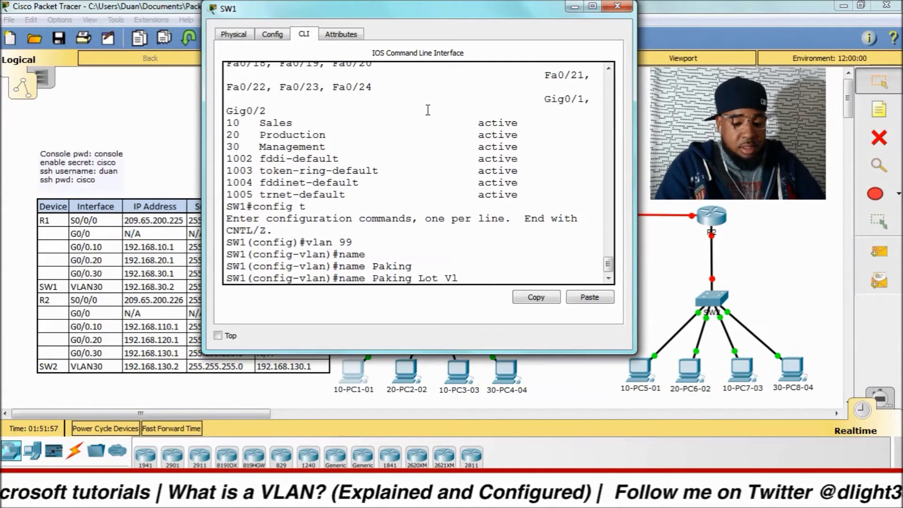
key(Return)
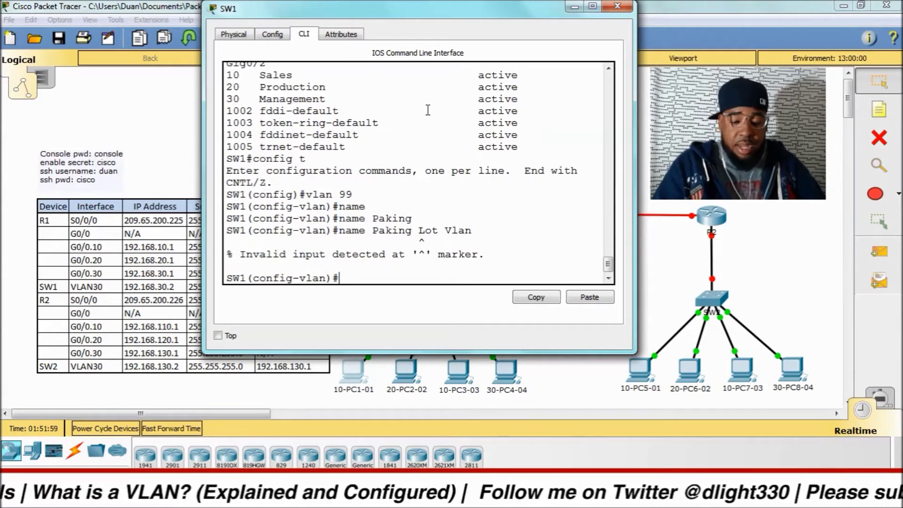
Step: Edit the recalled name command so VLAN 99 is named Paking_Lot_VLAN
key(Up)
key(BackSpace)
key(BackSpace)
key(BackSpace)
key(BackSpace)
key(BackSpace)
key(BackSpace)
key(BackSpace)
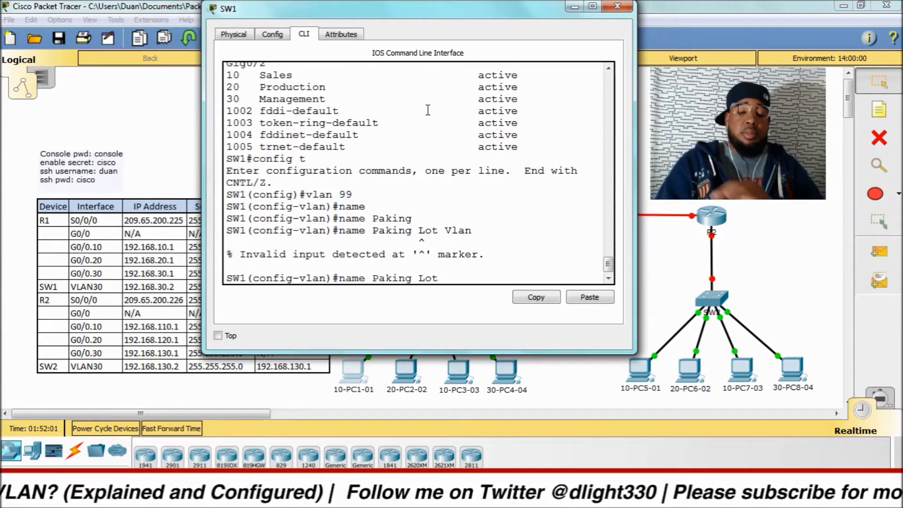
key(BackSpace)
key(BackSpace)
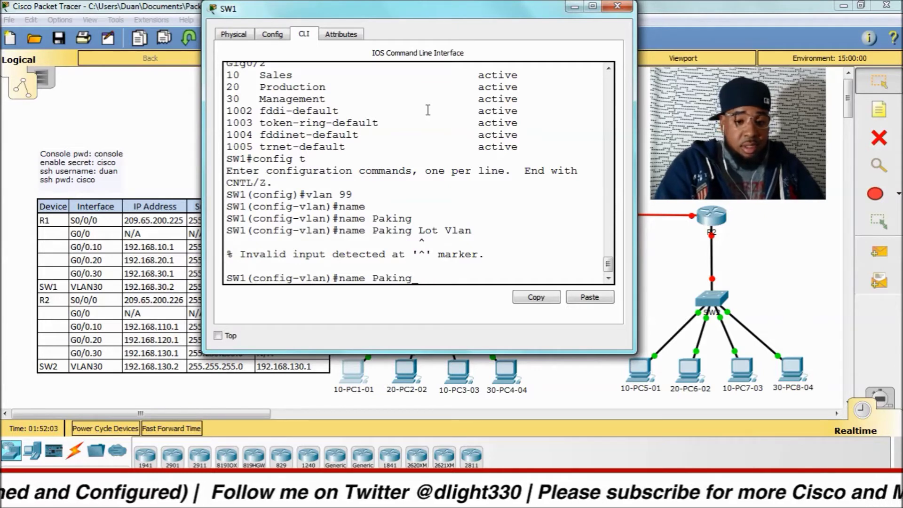
text(_LOt)
key(BackSpace)
key(BackSpace)
text(ot_VLAN)
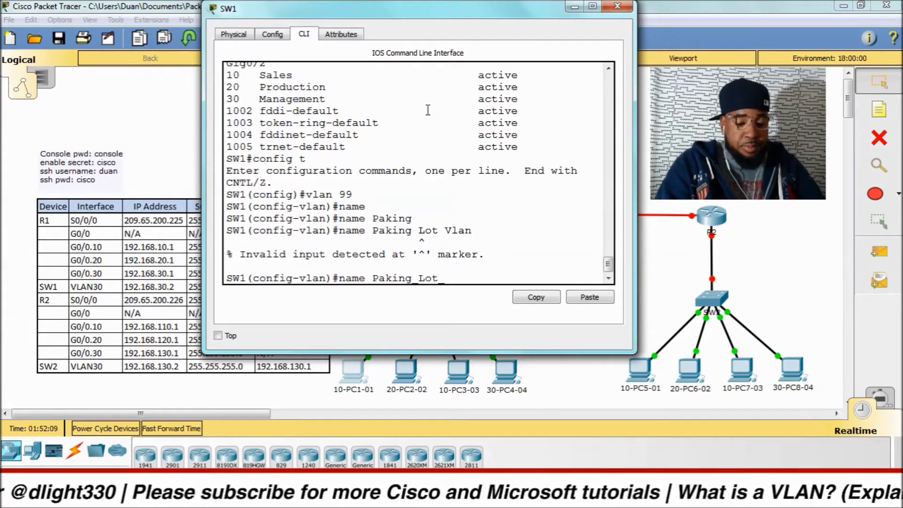
key(Return)
key(Return)
key(Return)
key(Return)
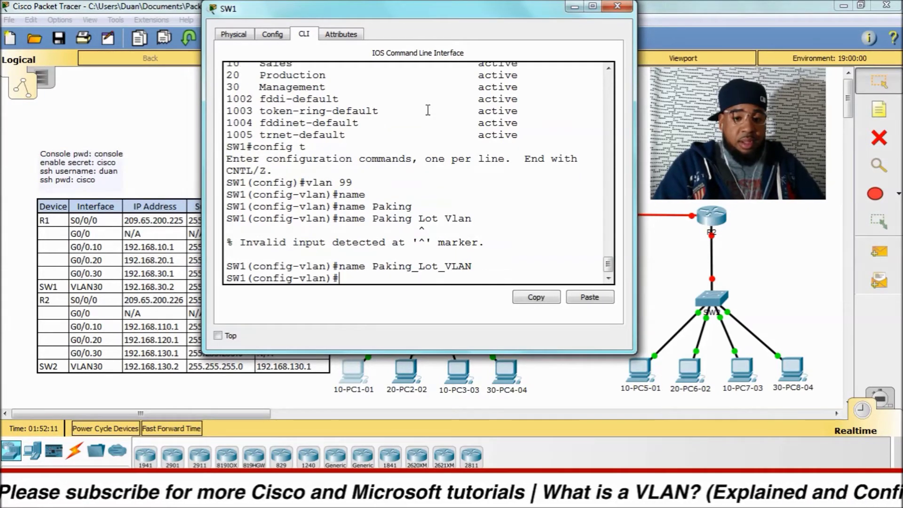
Step: Return to privileged mode and run 'sh vlan br' to check VLAN 99 Paking_Lot_VLAN is active
key(ctrl+z)
key(Return)
key(Return)
key(Return)
key(Return)
key(Return)
text(sh)
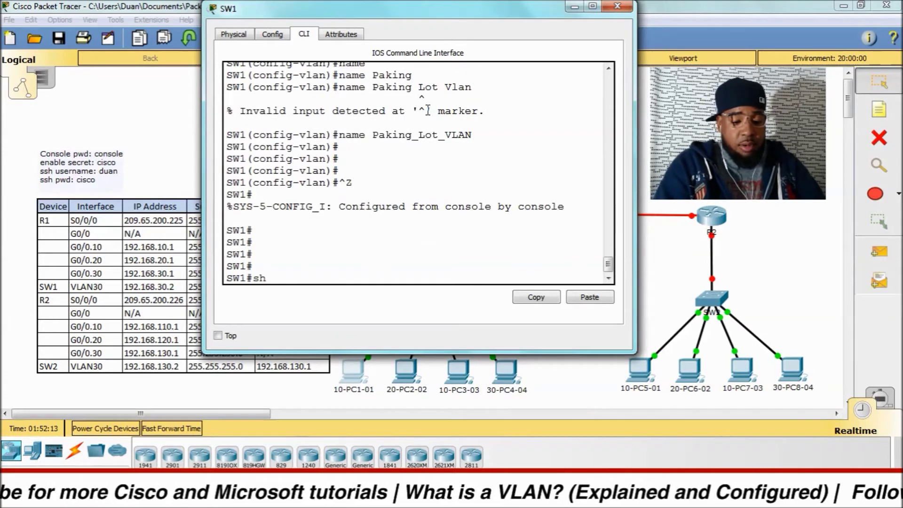
text( vlan br)
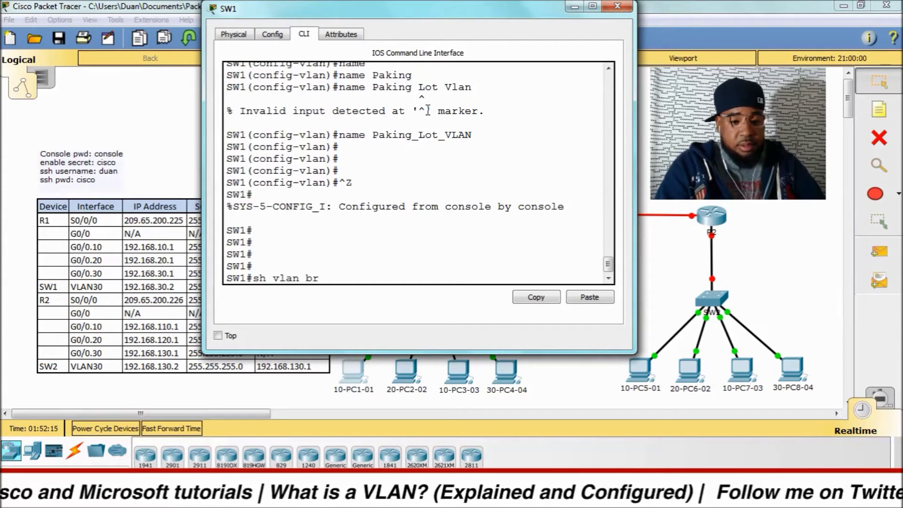
key(Return)
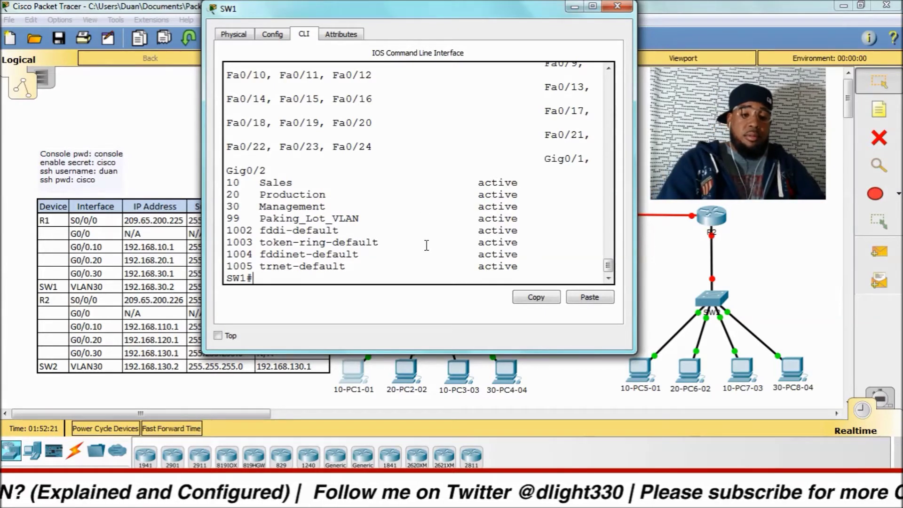
scroll(416, 183, up, 1)
scroll(416, 182, up, 1)
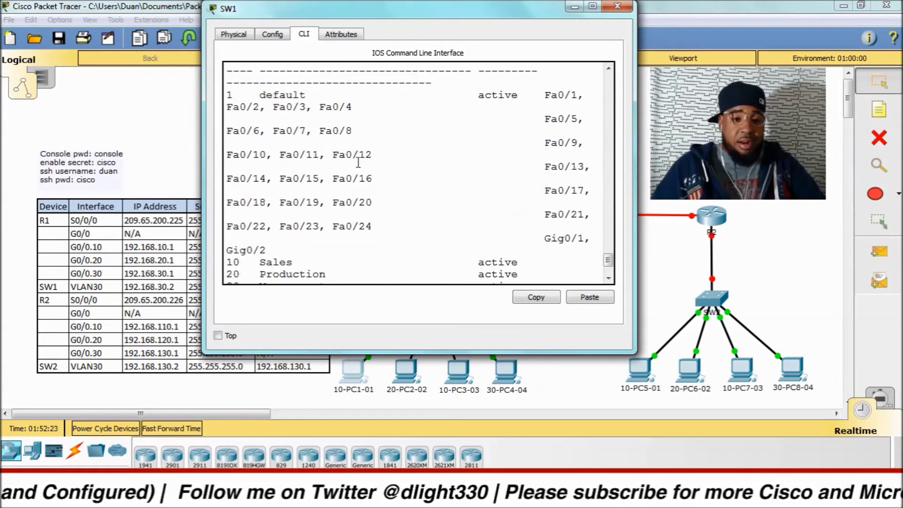
scroll(516, 126, down, 2)
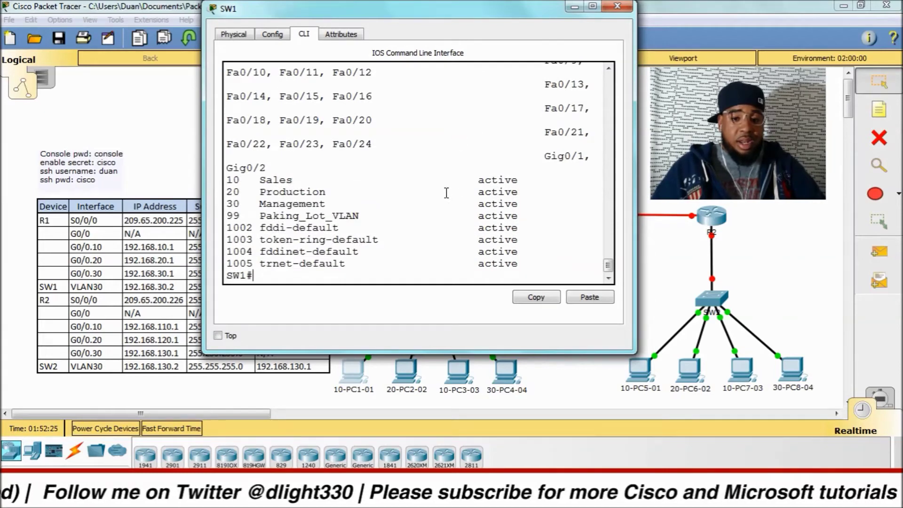
Step: Enter global configuration and select interface range f0/1 -24 on SW1
text(config)
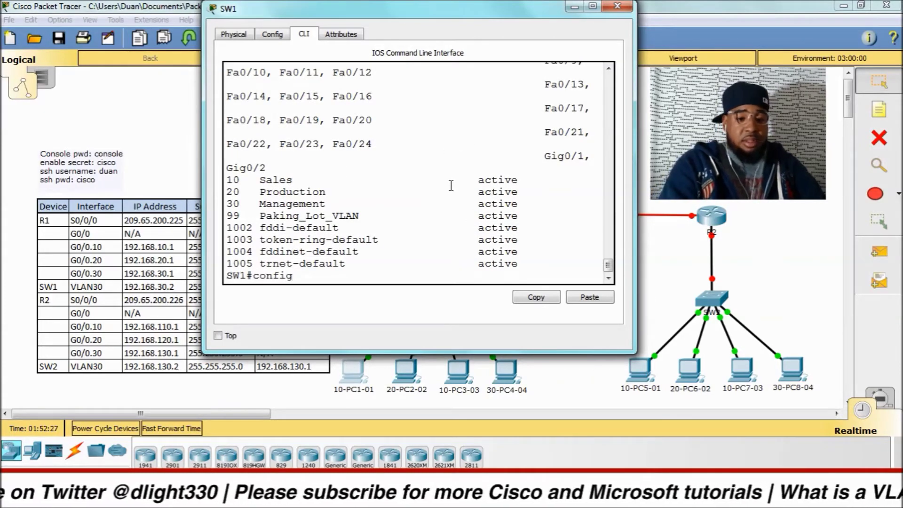
text( t)
key(Return)
text(int)
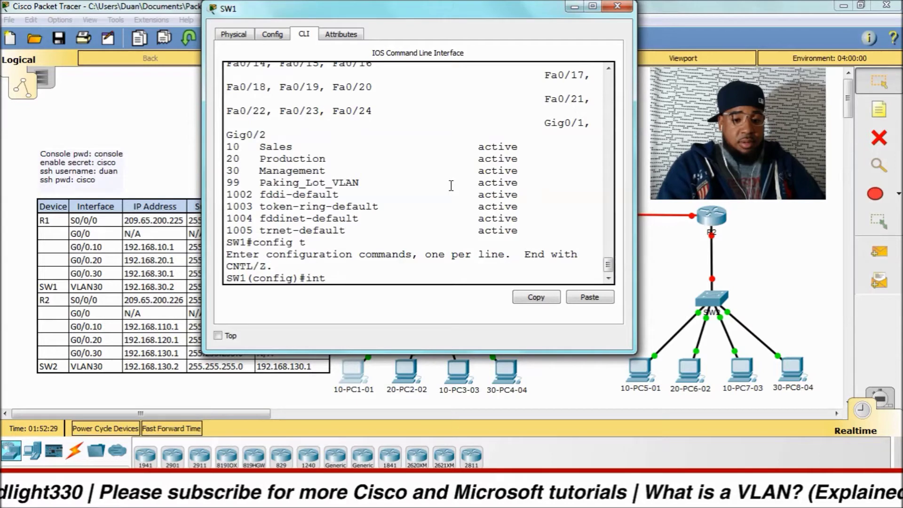
key(BackSpace)
key(BackSpace)
key(BackSpace)
text(int)
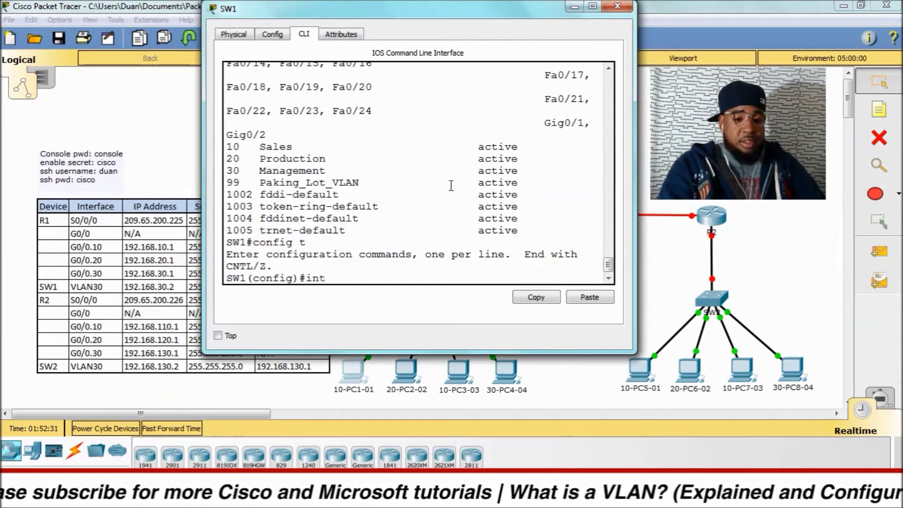
key(Tab)
text(ran)
key(Tab)
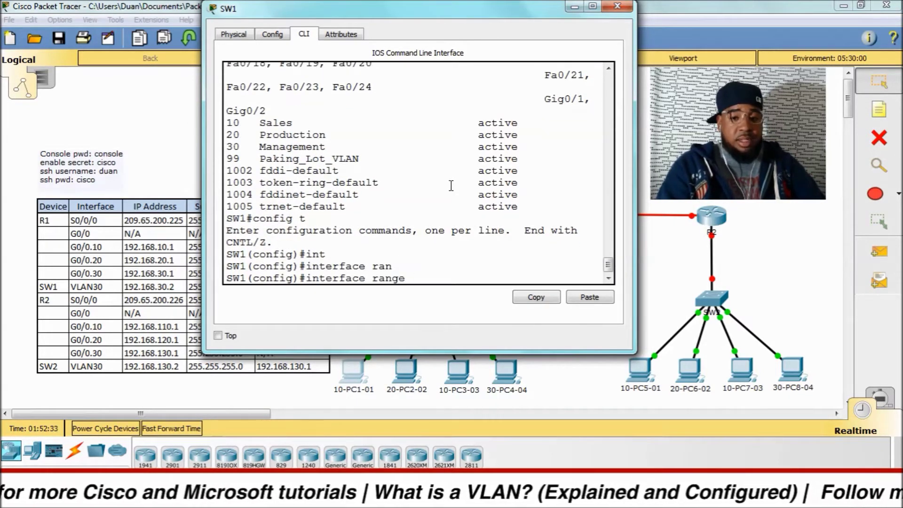
text(f0/1)
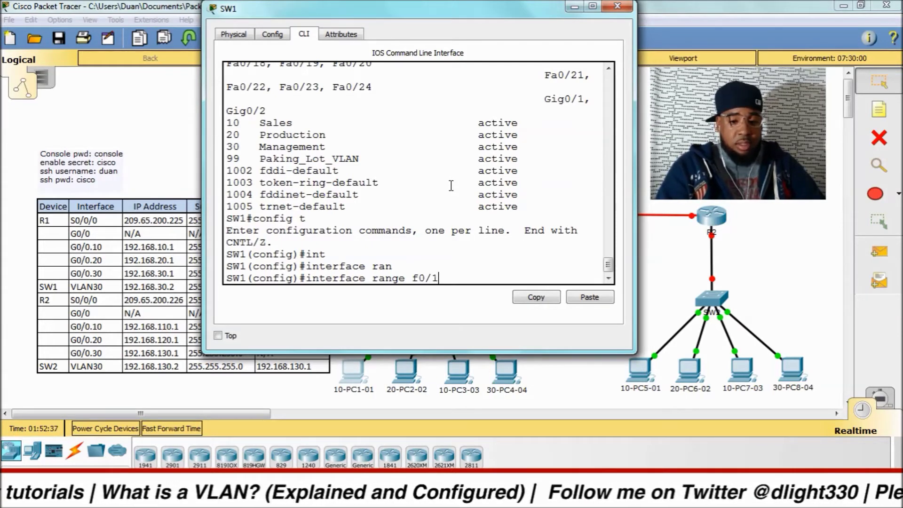
text( -)
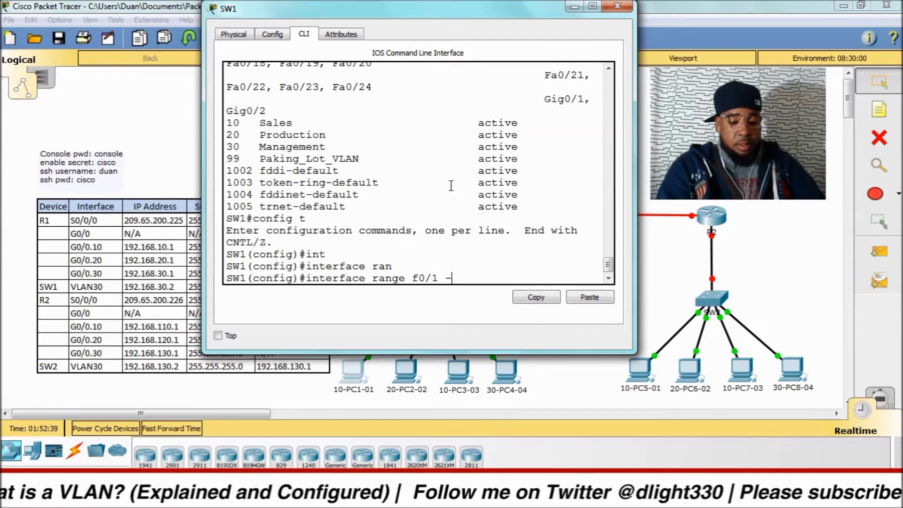
text(24)
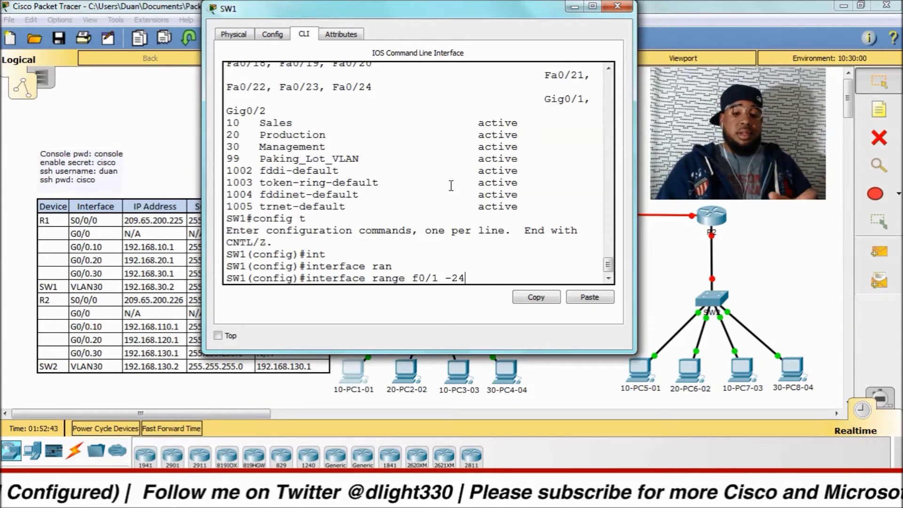
key(Return)
Step: Run a bare 'switchport' command, which returns '% Incomplete command.'
text(swi)
key(Tab)
key(Return)
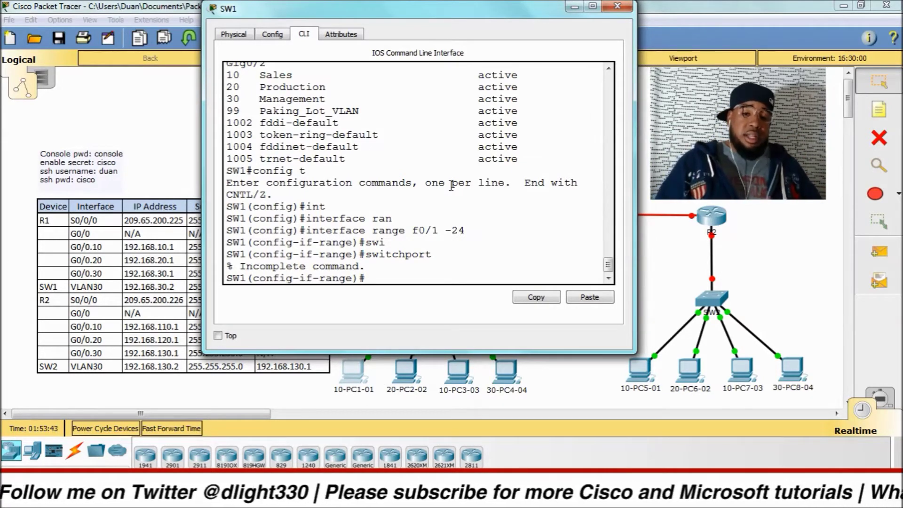
Step: Set ports Fa0/1–24 to switchport mode access
text(swi)
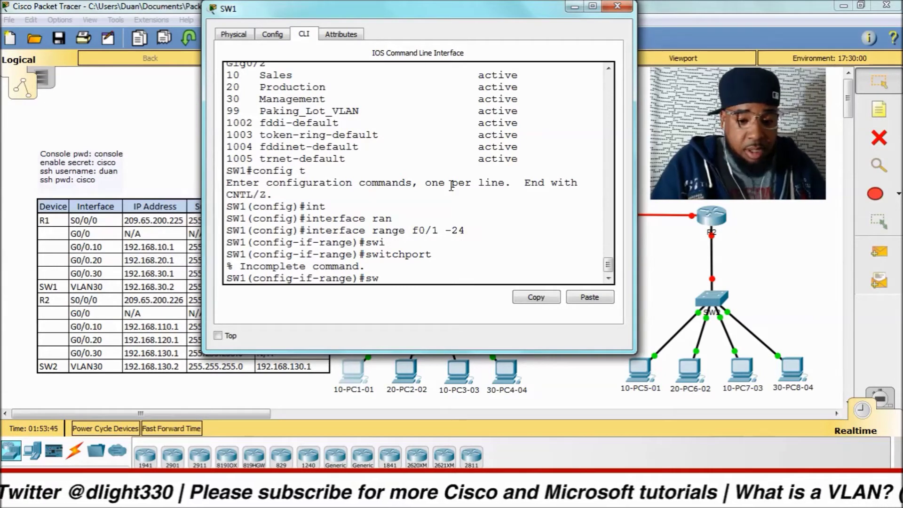
key(Tab)
text(acc)
key(Tab)
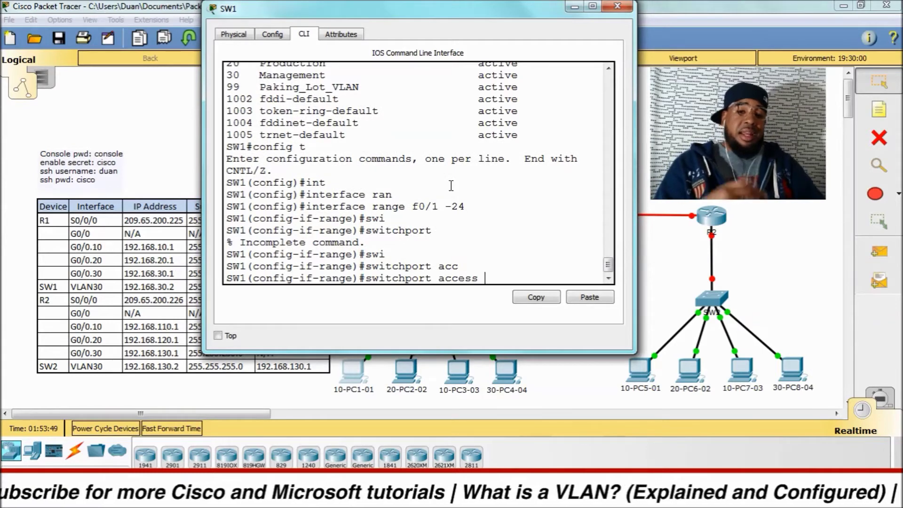
key(BackSpace)
key(BackSpace)
key(BackSpace)
key(BackSpace)
key(BackSpace)
key(BackSpace)
key(BackSpace)
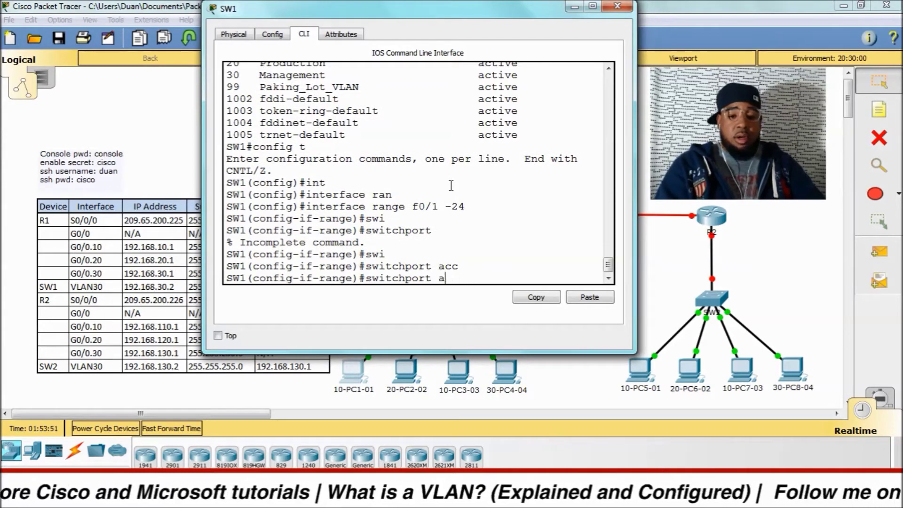
text(mod)
key(Tab)
text(acc)
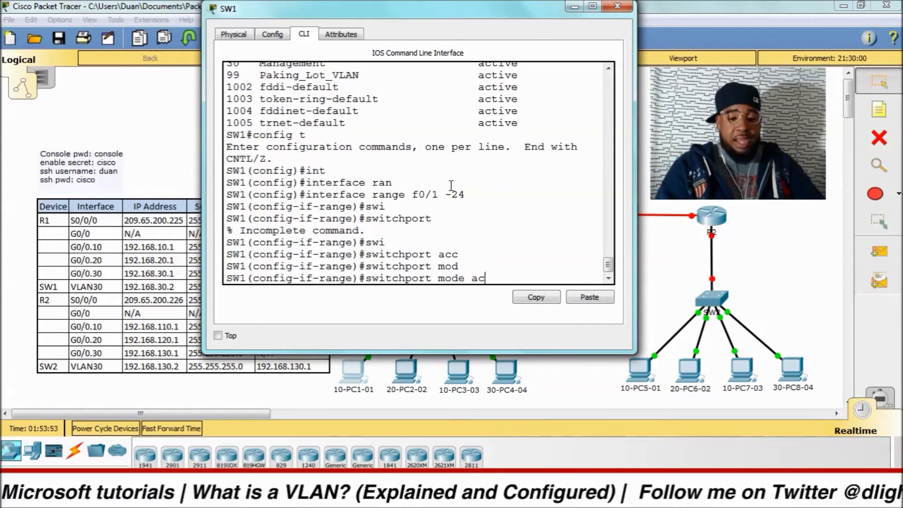
key(Tab)
key(Return)
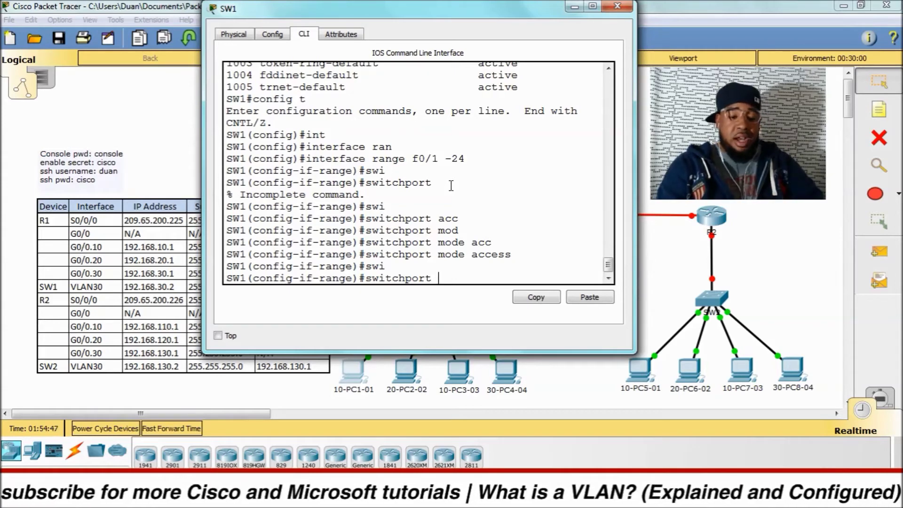
Step: Assign ports Fa0/1–24 to access VLAN 99 and shut them down
text(cc)
key(Tab)
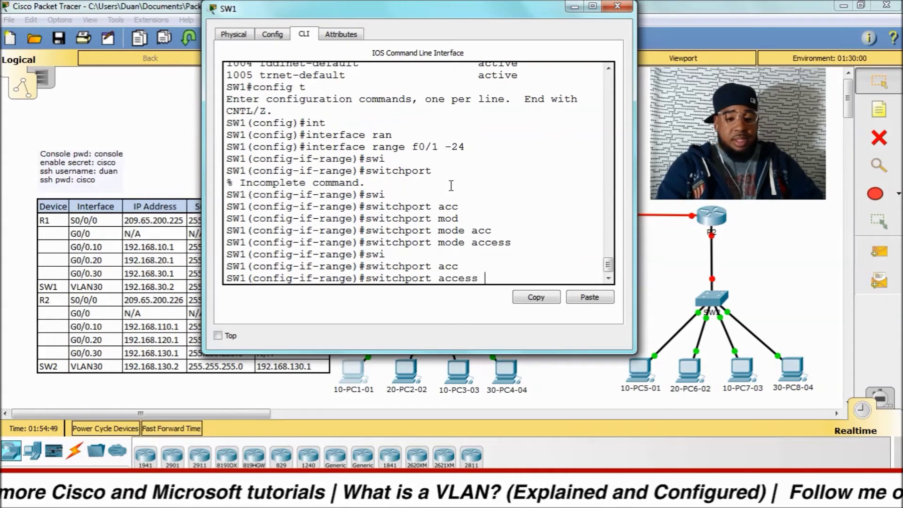
text(vlan 99)
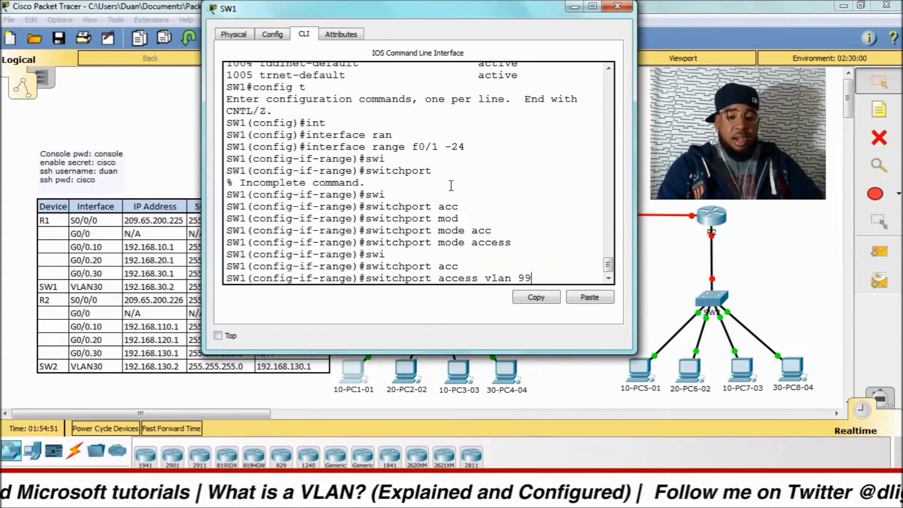
key(Return)
key(Return)
key(Return)
key(Return)
key(Return)
text(shut)
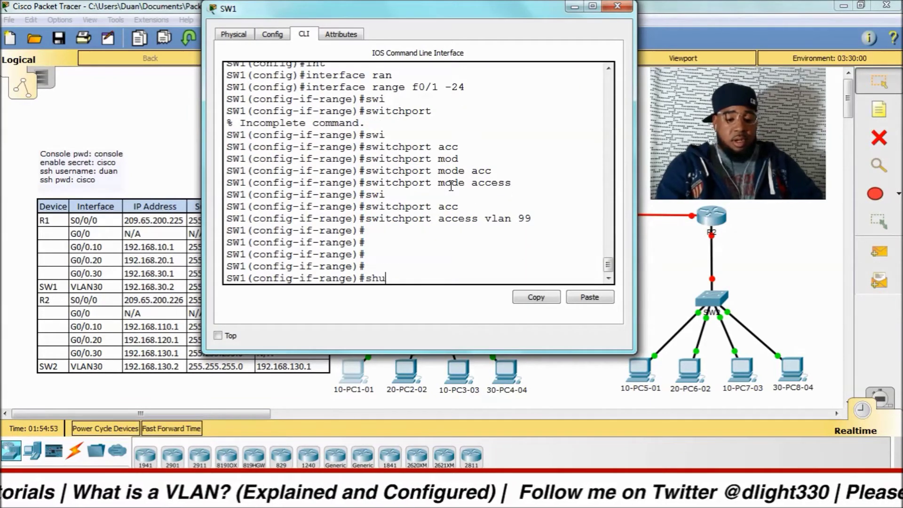
key(Return)
key(Return)
key(Return)
key(Return)
key(Return)
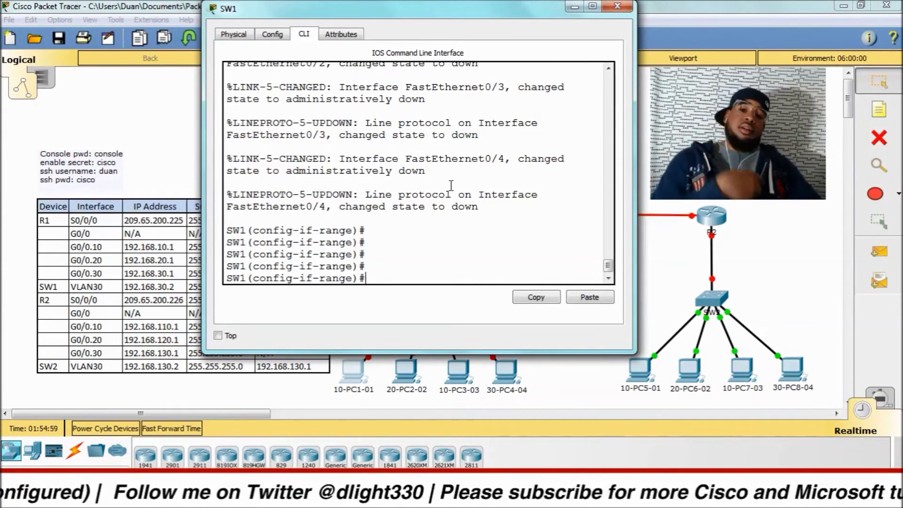
Step: Leave the Fa range and select interface range g0/1 -2 on SW1
text(exit)
key(Return)
text(int g)
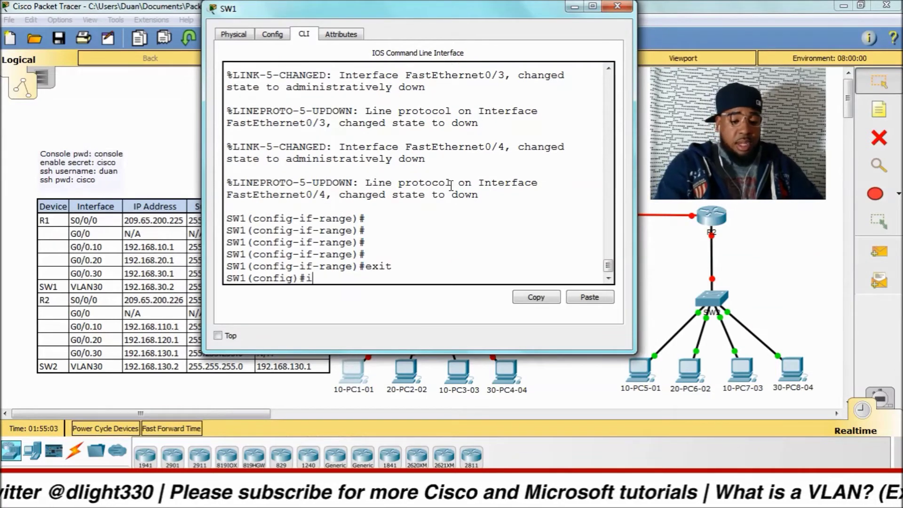
key(BackSpace)
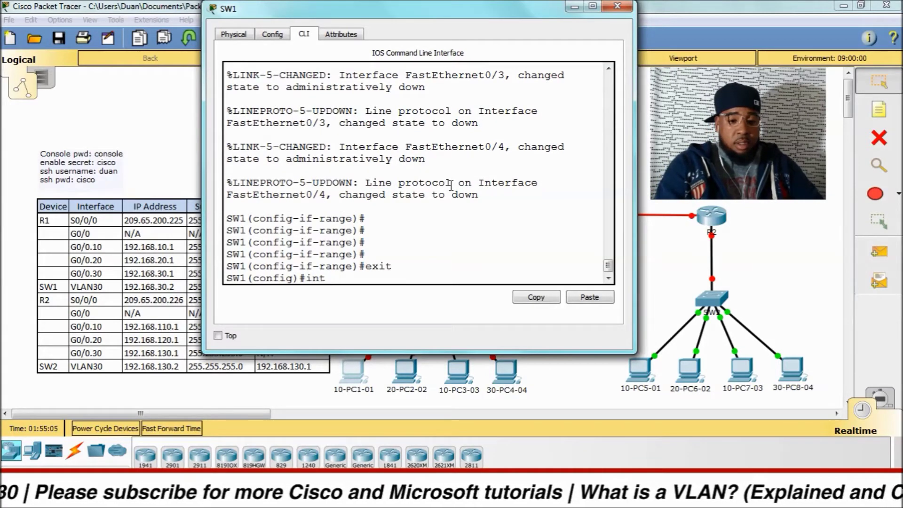
key(Tab)
text(g0/1 -2)
key(Return)
text(rant)
key(Tab)
key(BackSpace)
key(Tab)
text(g0/1 -)
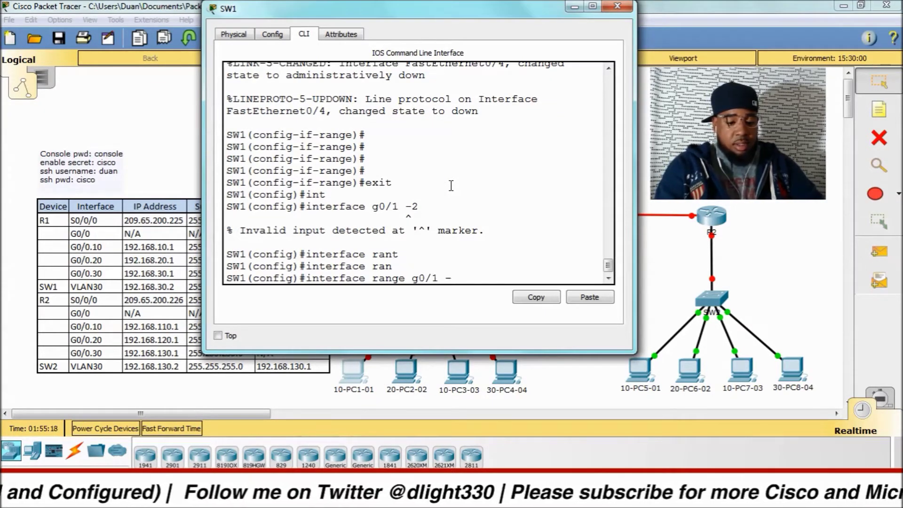
text(2)
key(Return)
Step: Set ports Gig0/1–2 to switchport mode access
text(swi)
key(Tab)
key(Return)
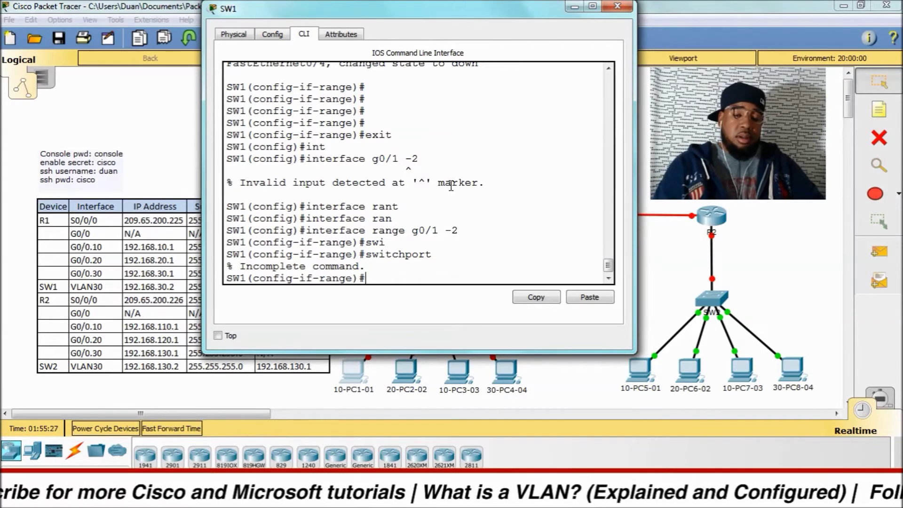
text(swi)
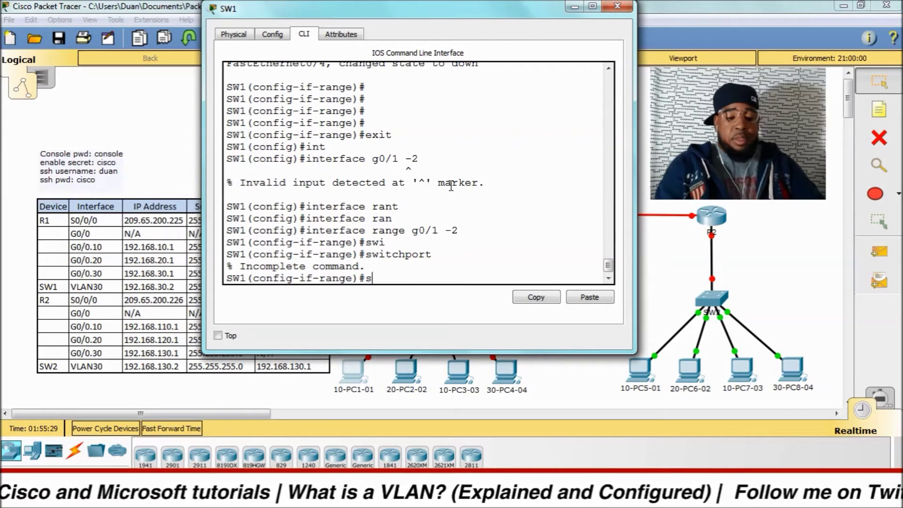
key(Tab)
text(mode)
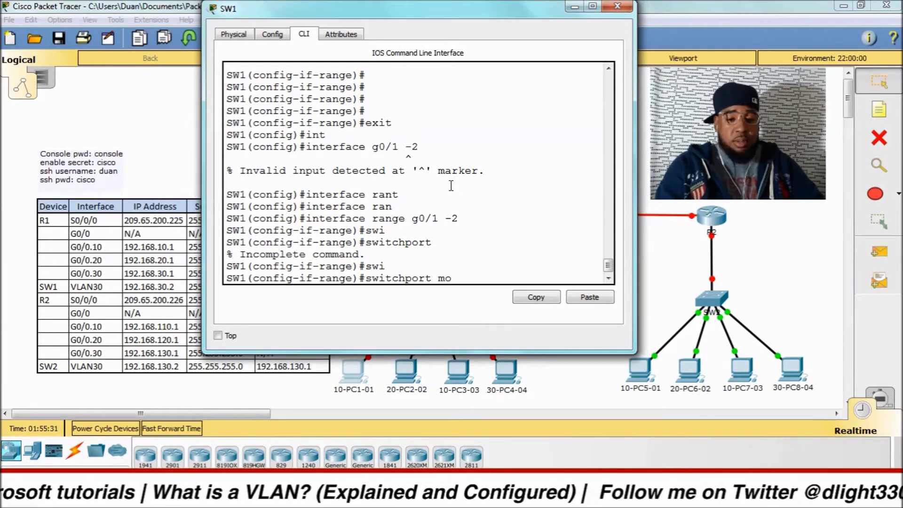
key(Tab)
text(acc)
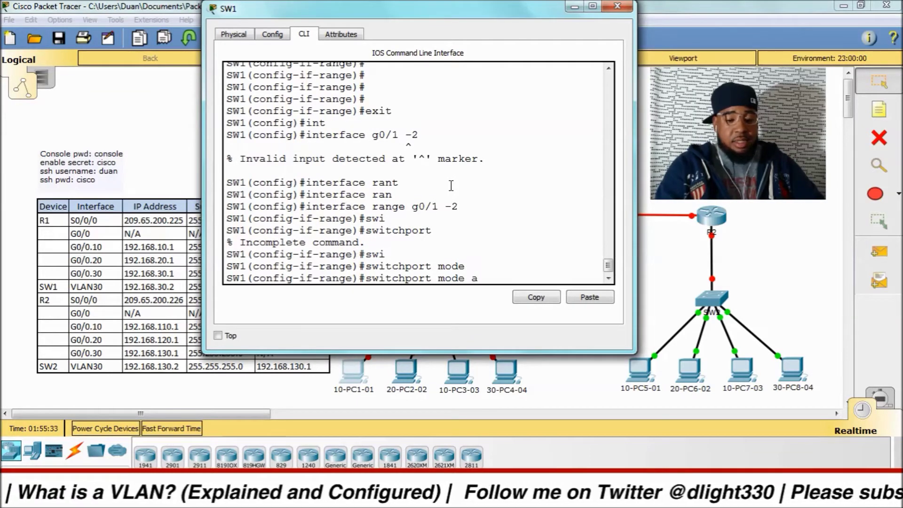
key(Tab)
key(Return)
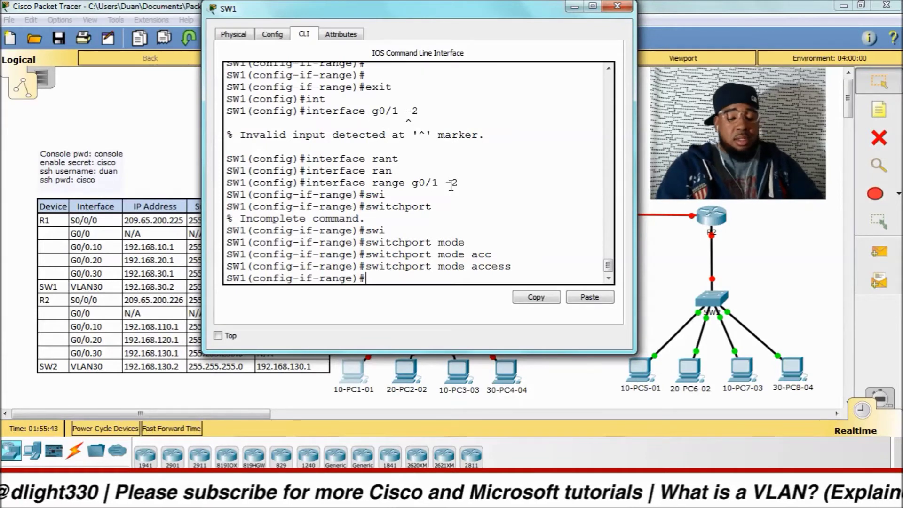
Step: Assign Gig0/1–2 to access VLAN 99 and shut them down
text(swi)
key(Tab)
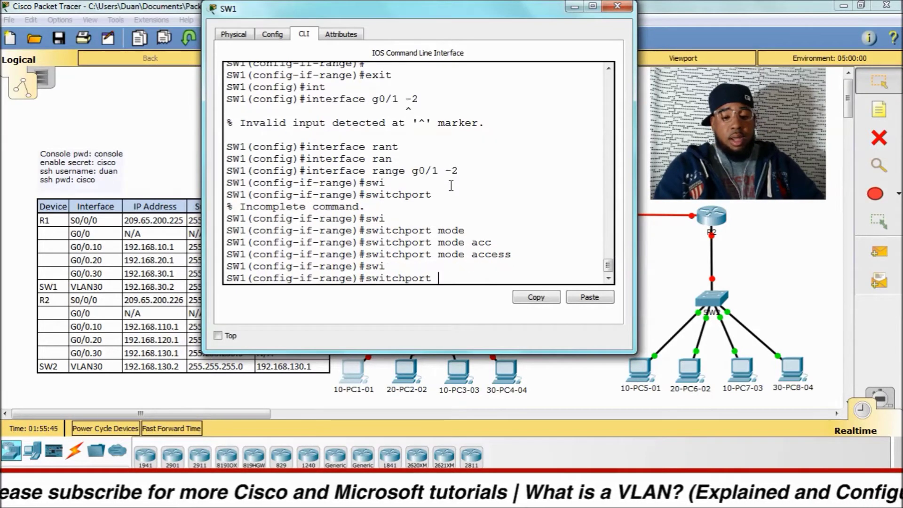
text(ac)
key(Tab)
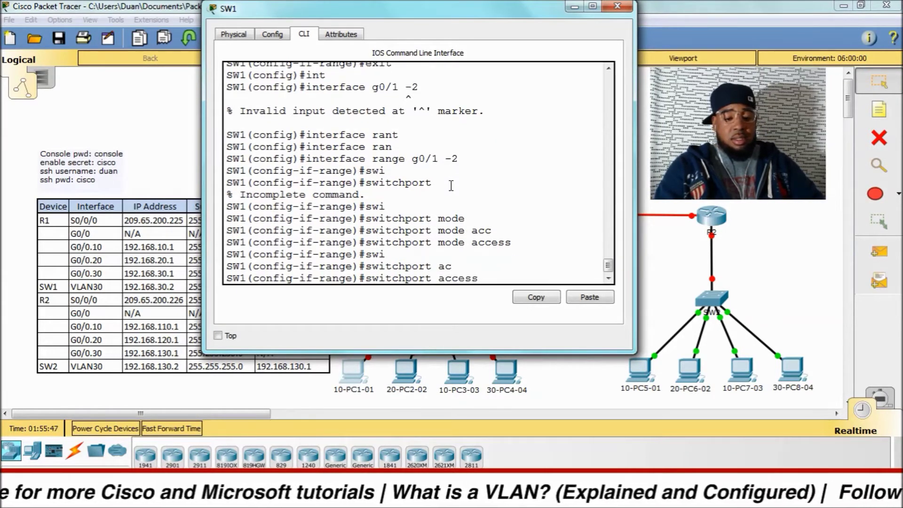
text(vl)
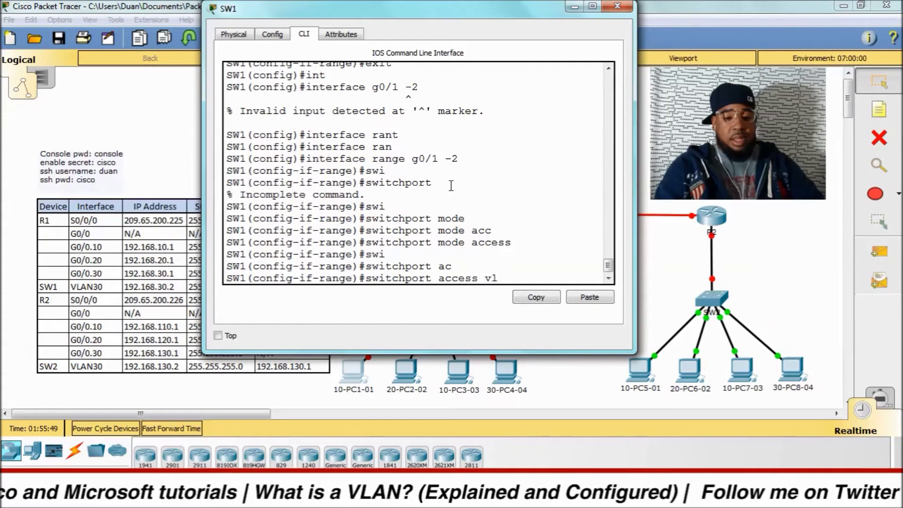
key(Tab)
text(99)
key(Return)
text(shut)
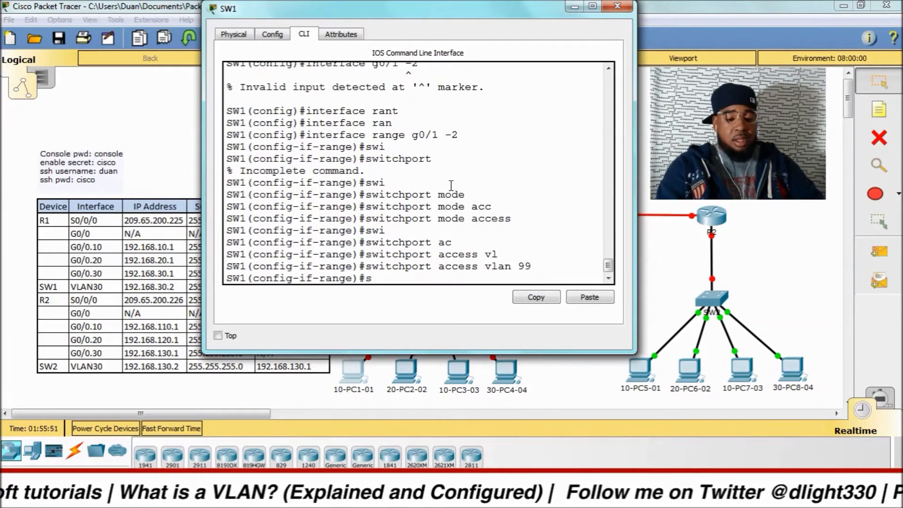
key(Return)
key(Return)
key(Return)
key(Return)
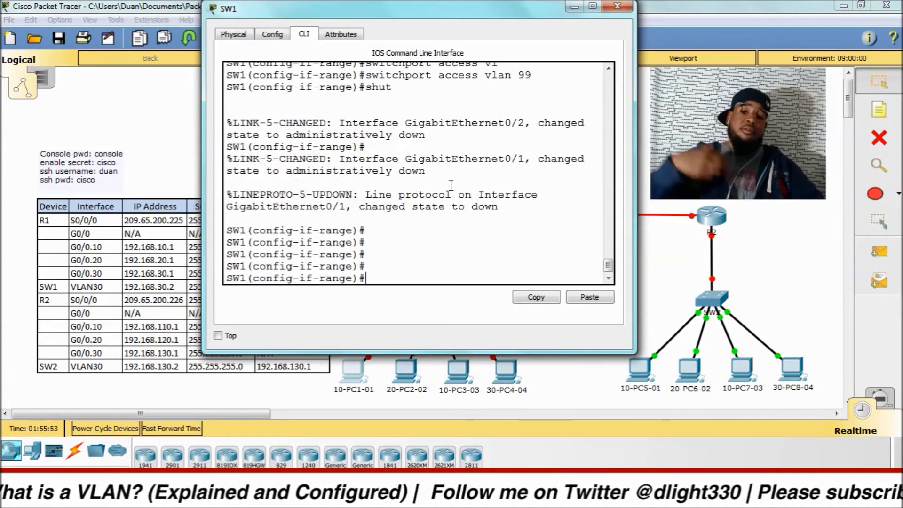
Step: Exit interface range configuration back to the privileged prompt
text(exit)
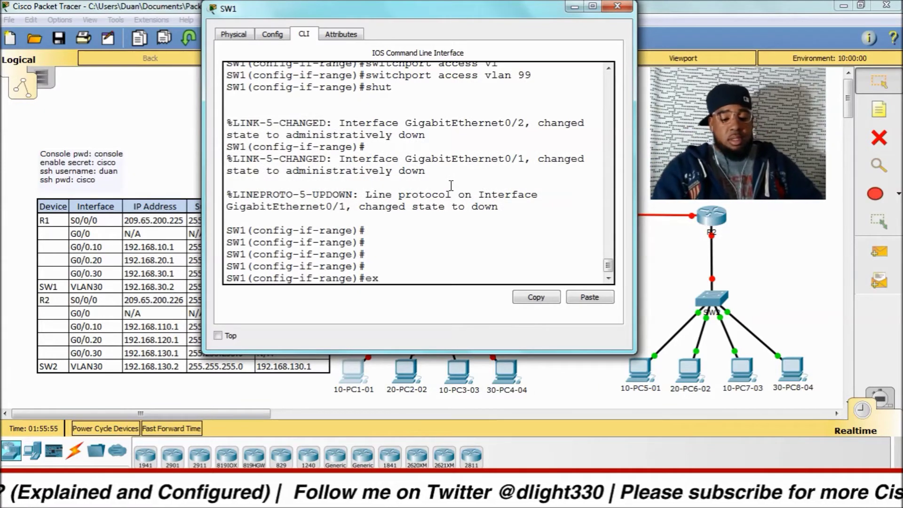
key(Return)
key(Return)
key(Return)
key(Return)
Step: Show SW1's brief VLAN table, confirming Fa0/1–24 and Gig0/1–2 sit in VLAN 99
key(ctrl+z)
key(Return)
key(Return)
key(Return)
text(sh r)
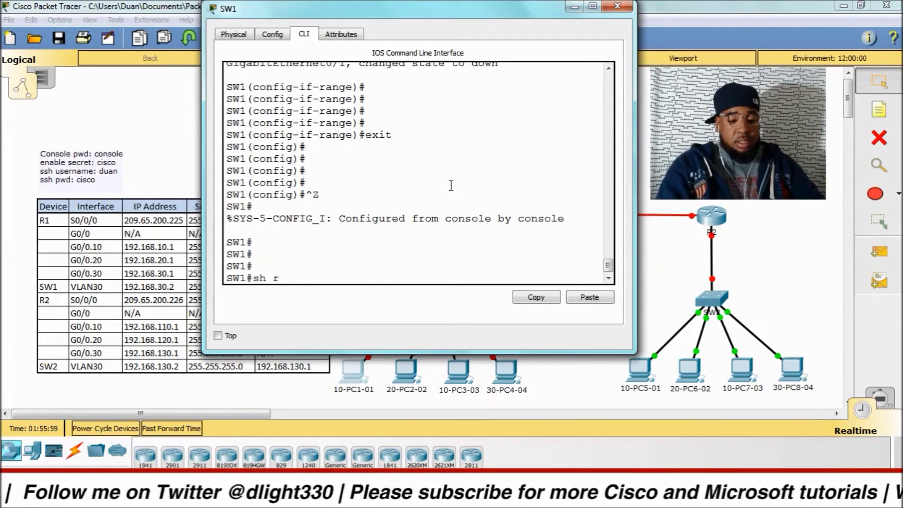
key(BackSpace)
text(vlan)
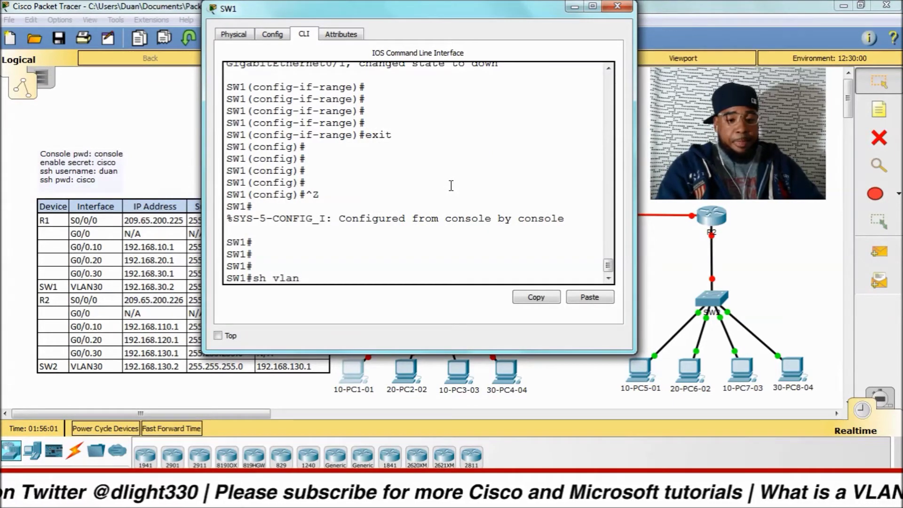
key(Return)
text(bri)
key(Return)
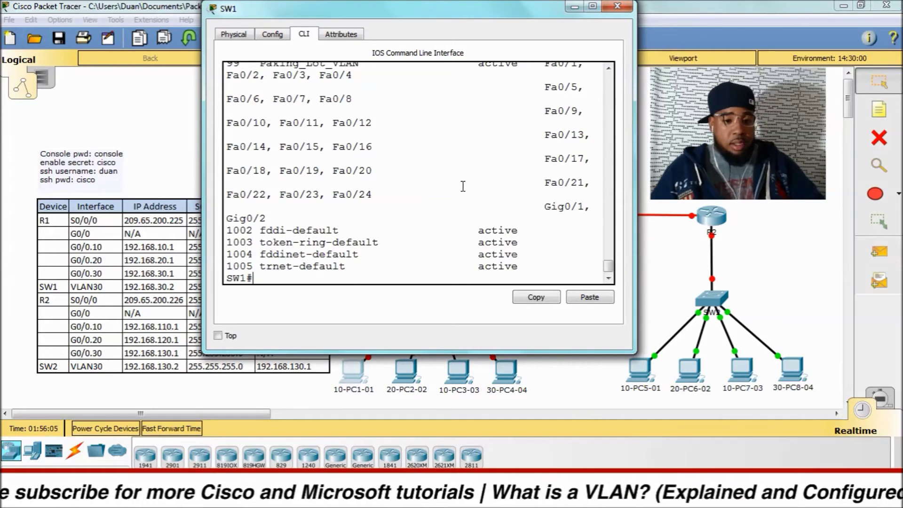
scroll(466, 188, up, 2)
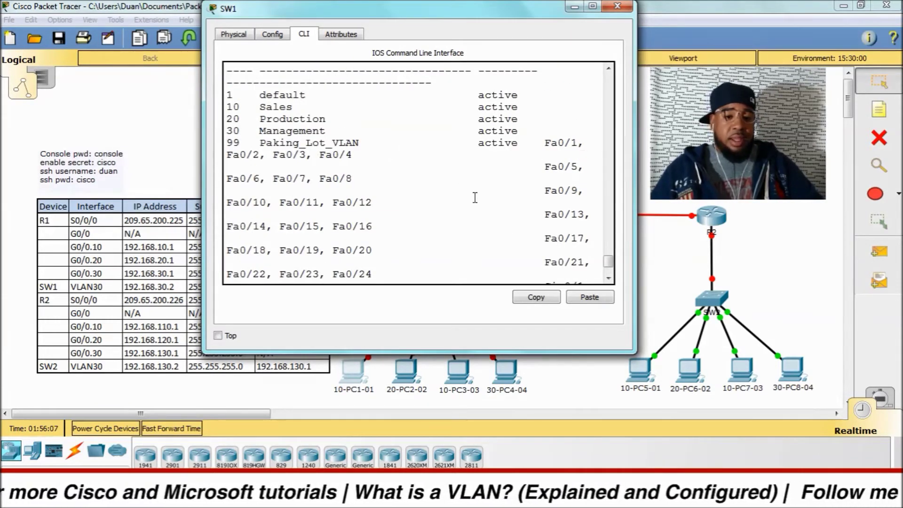
scroll(485, 182, up, 2)
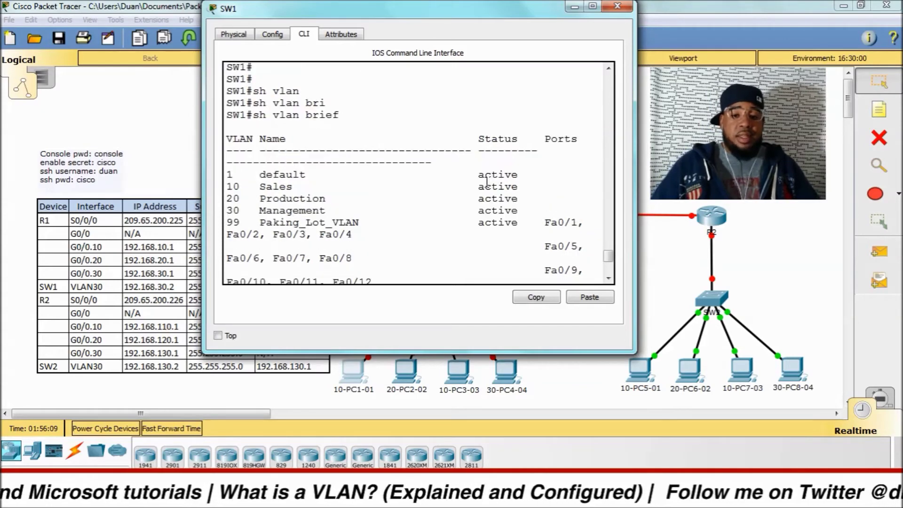
scroll(487, 182, down, 6)
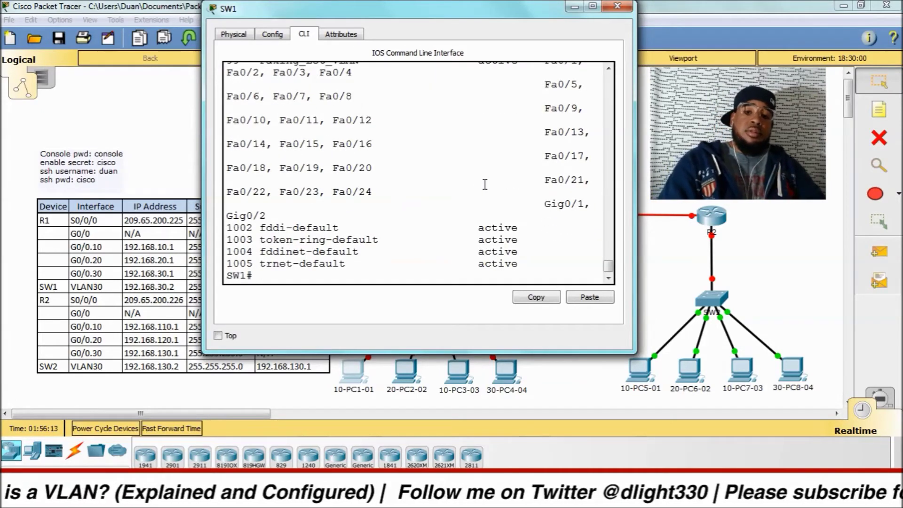
Step: Make Fa0/1 an access port in VLAN 10 and bring it up with no shut
text(config t)
key(Return)
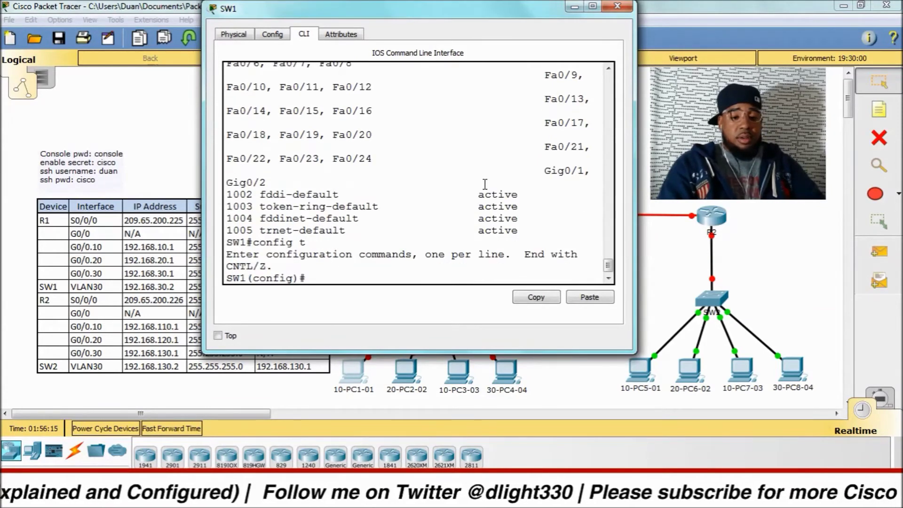
text(int)
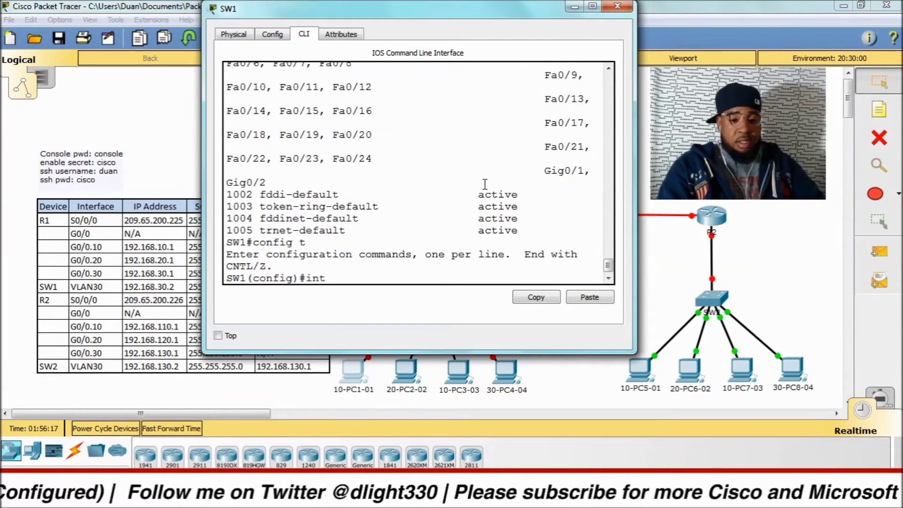
text( f0/1)
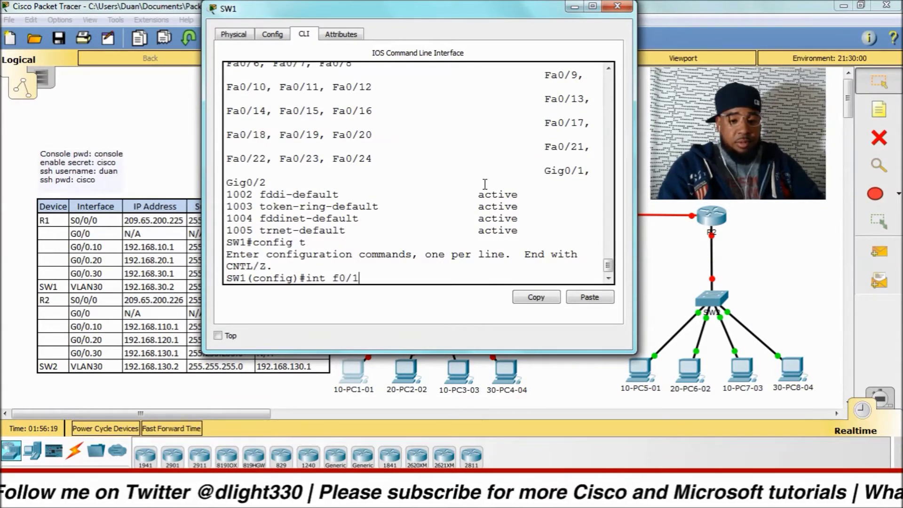
key(Return)
text(switchport a)
key(Tab)
text(m)
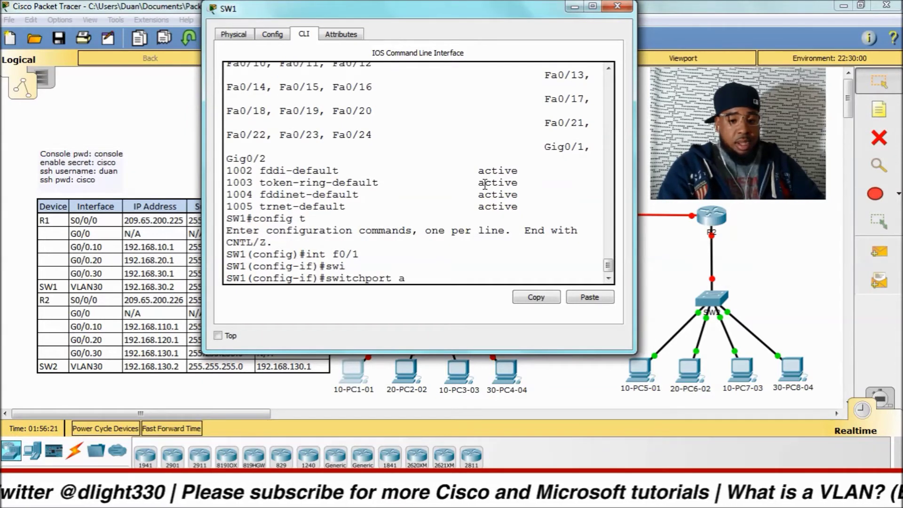
text(cc)
key(Tab)
text(vlan 10)
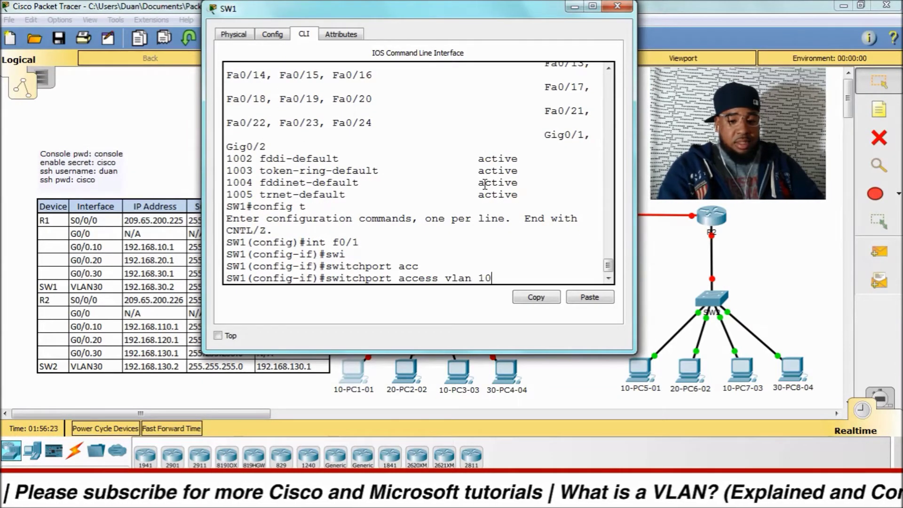
key(Return)
text(no shut)
key(Return)
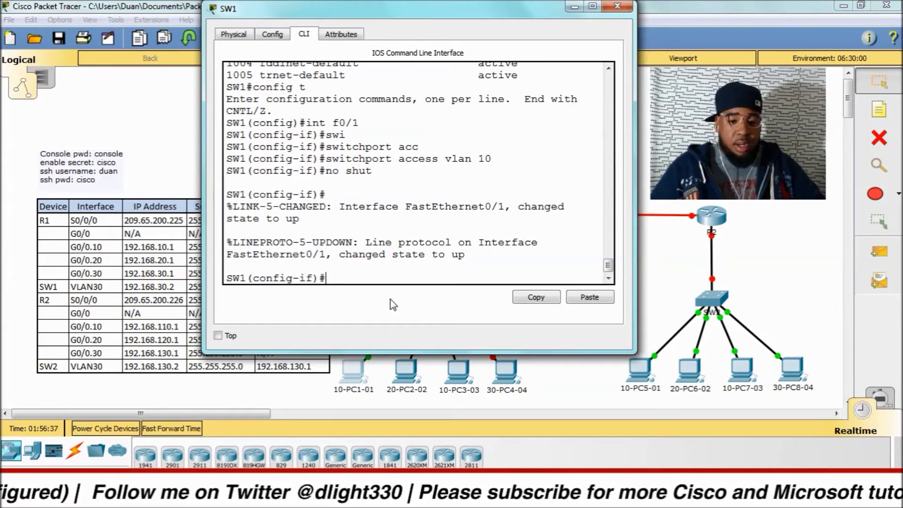
Step: Make Fa0/2 an access port in VLAN 20 and bring it up with no shut
text(int)
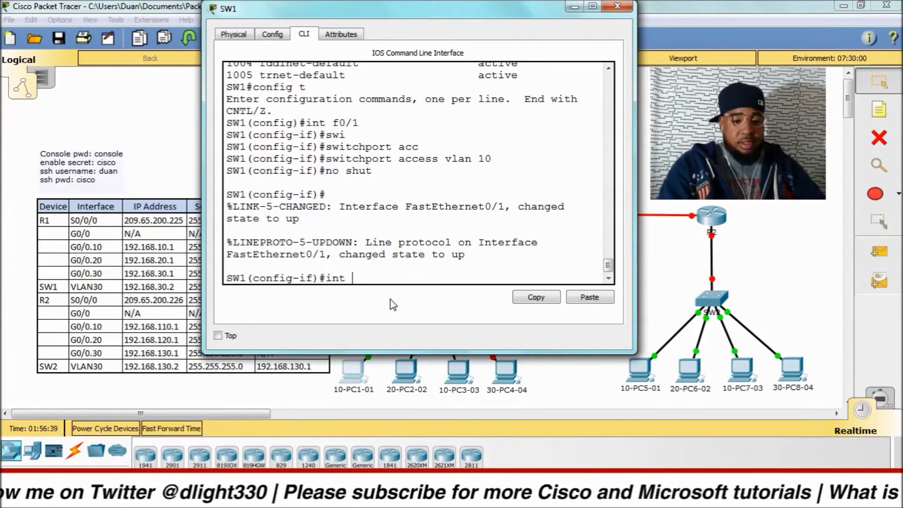
text( f0/2)
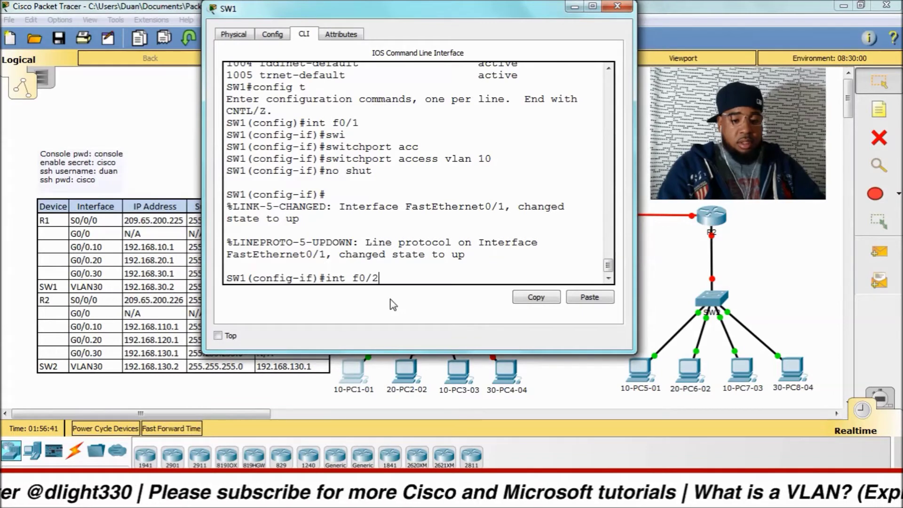
key(Return)
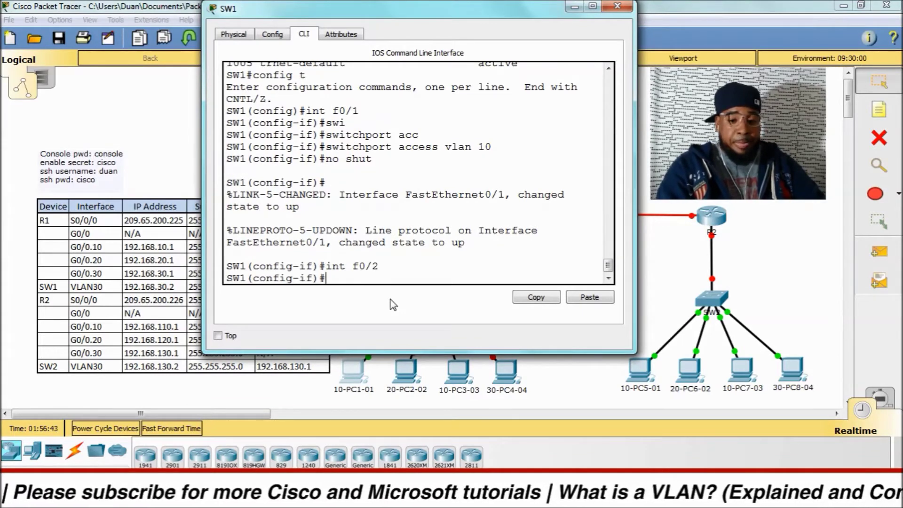
text(sw)
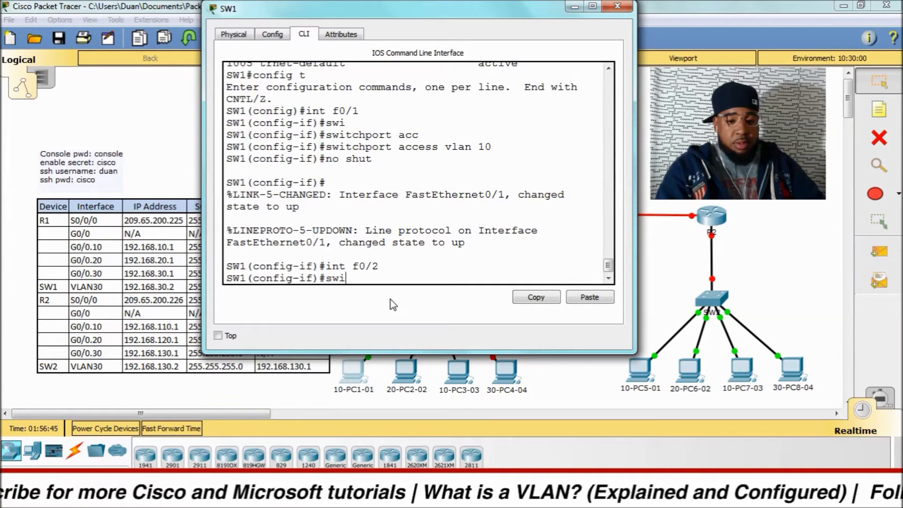
text(i)
key(Tab)
text(m)
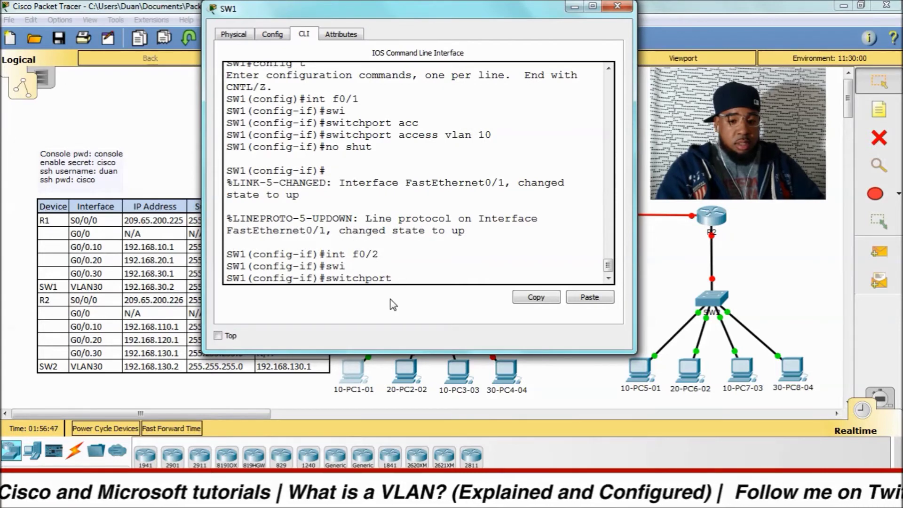
text(acc)
key(Tab)
text(vlan 2)
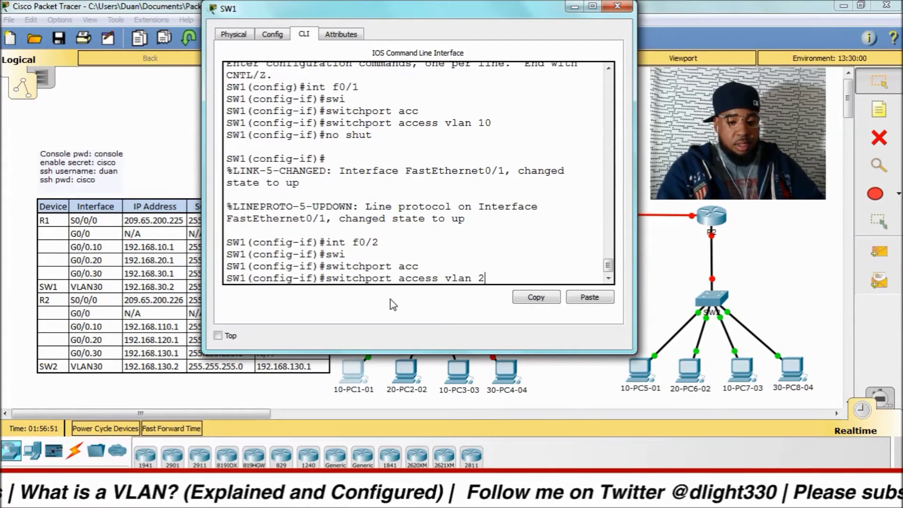
text(0)
key(Return)
text(no shut)
key(Return)
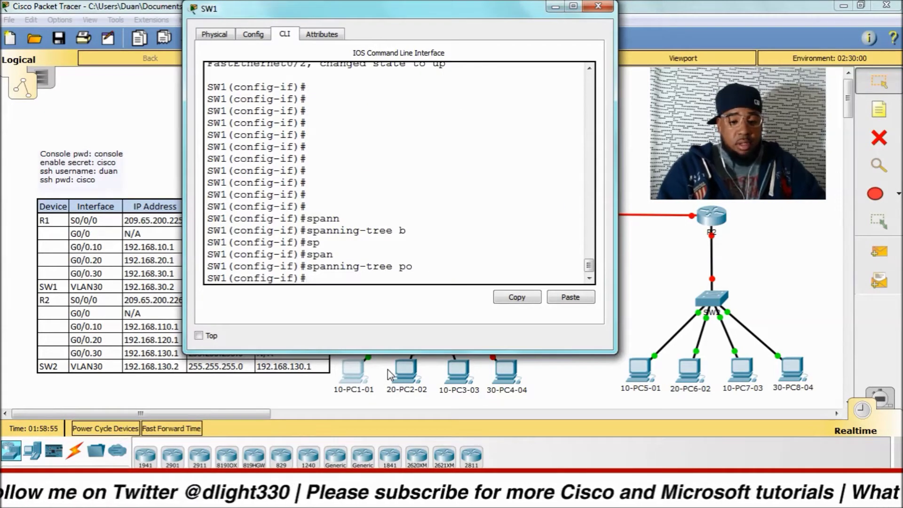
text(int)
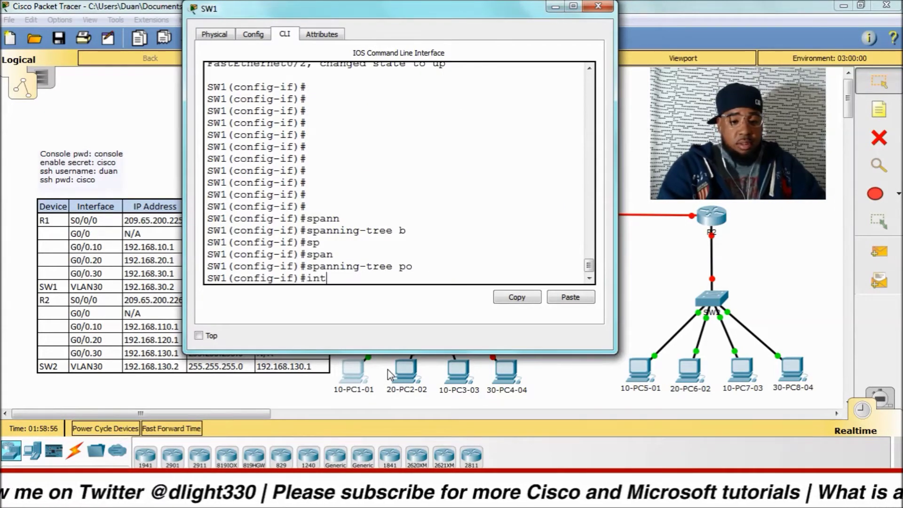
text( f0/3)
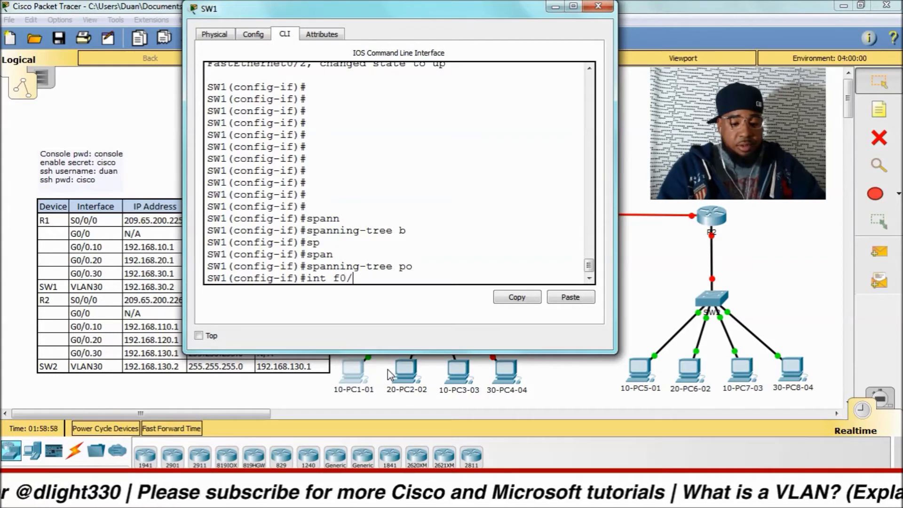
Step: Make Fa0/3 an access port in VLAN 10 and bring it up with no shutdown
key(Return)
text(s)
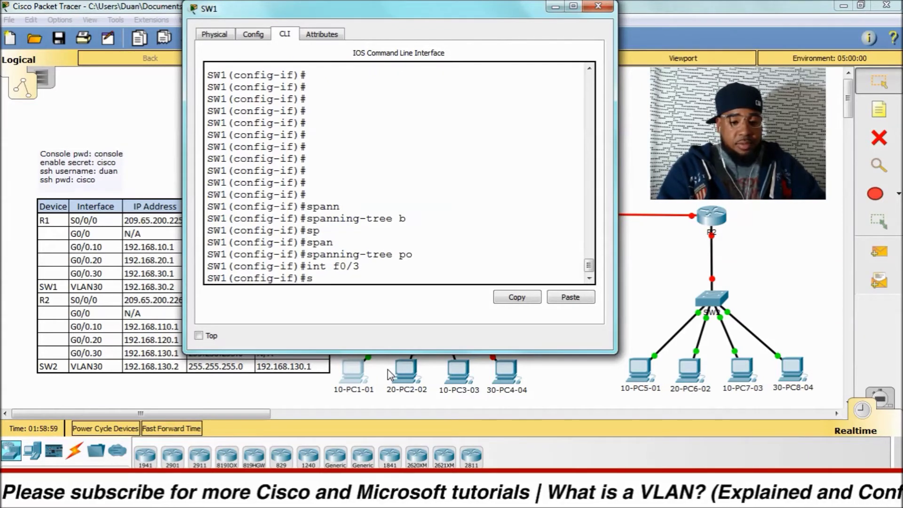
text(w)
key(Tab)
text(ac)
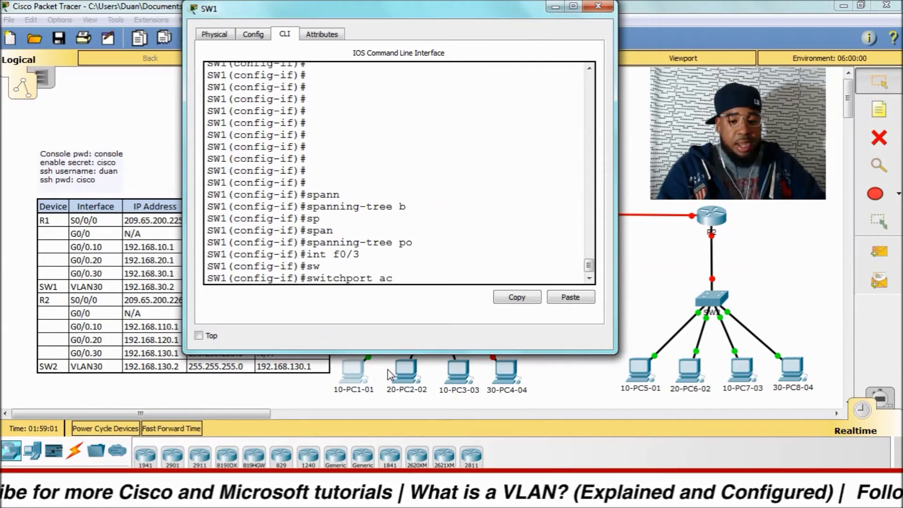
text(c)
key(Tab)
text(vlan 10)
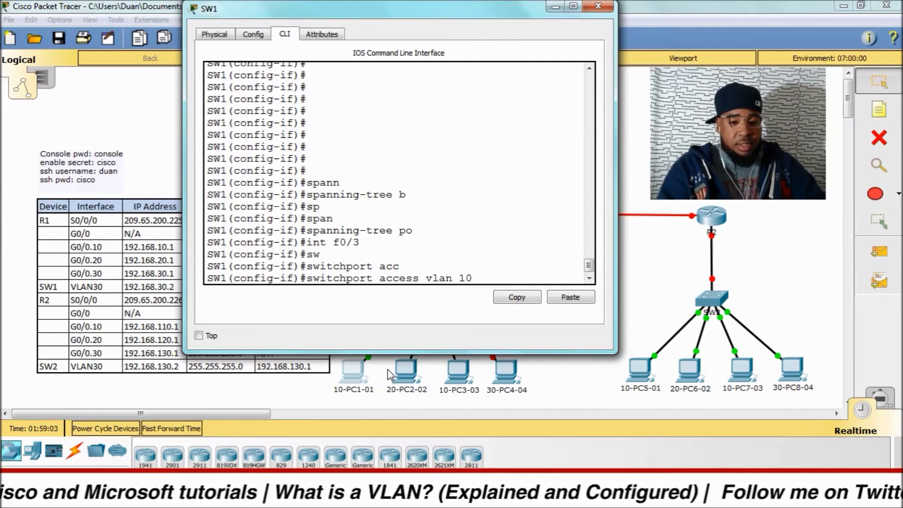
key(Return)
text(no shut)
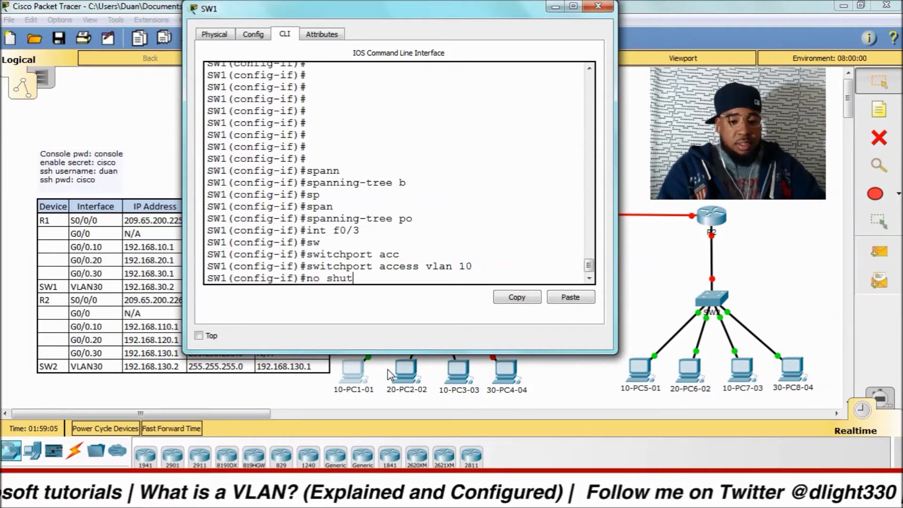
key(Return)
key(Return)
key(Return)
key(Return)
key(Return)
key(Return)
key(Return)
Step: Assign Fa0/4 to access VLAN 30 and return to the privileged prompt
text(in)
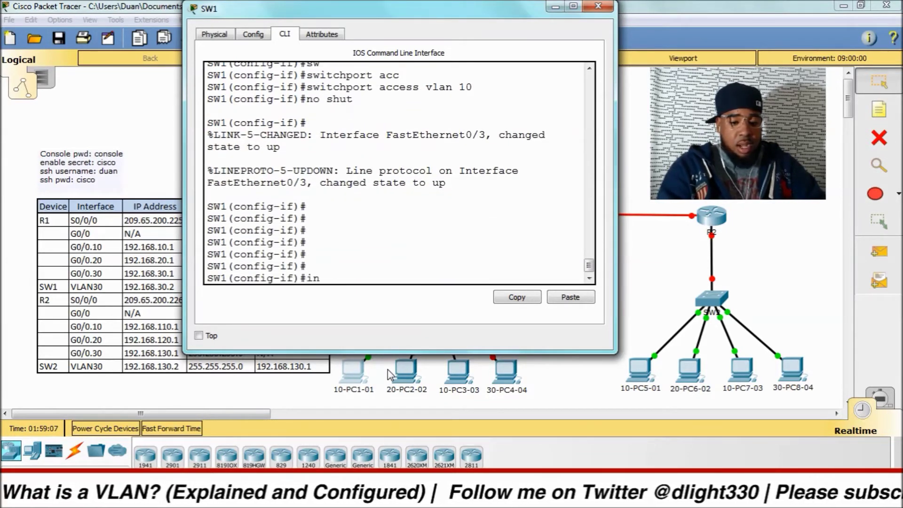
text(t vlan)
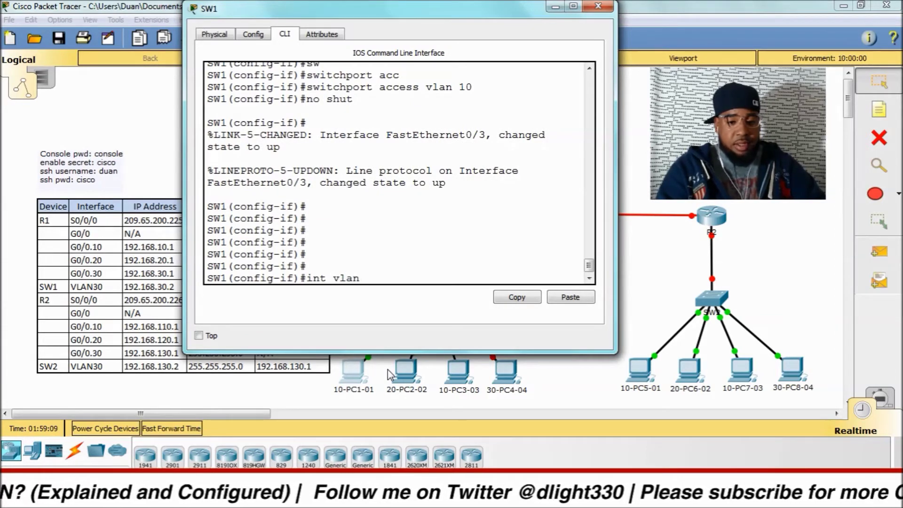
key(BackSpace)
key(BackSpace)
key(BackSpace)
key(BackSpace)
key(BackSpace)
key(BackSpace)
key(BackSpace)
key(BackSpace)
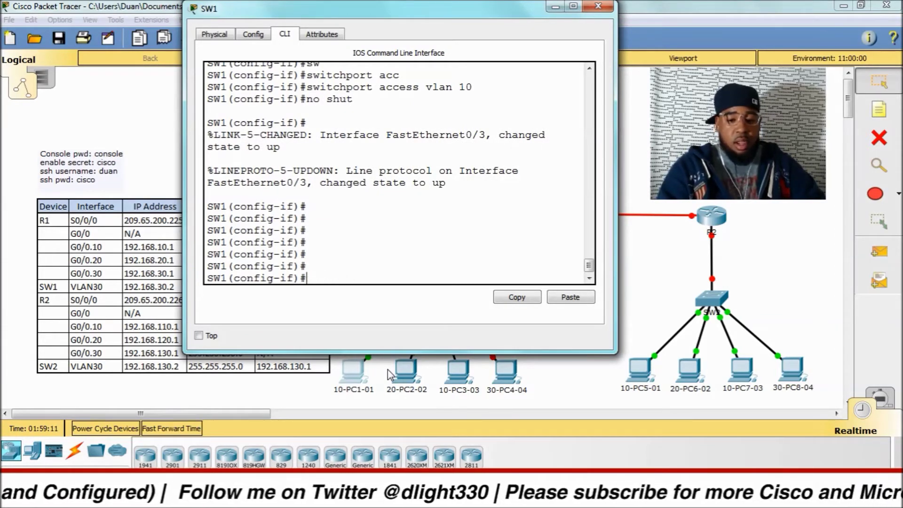
text(int f0/4)
key(Return)
text(swi)
key(Tab)
text(acc)
key(Tab)
text(vlan 30)
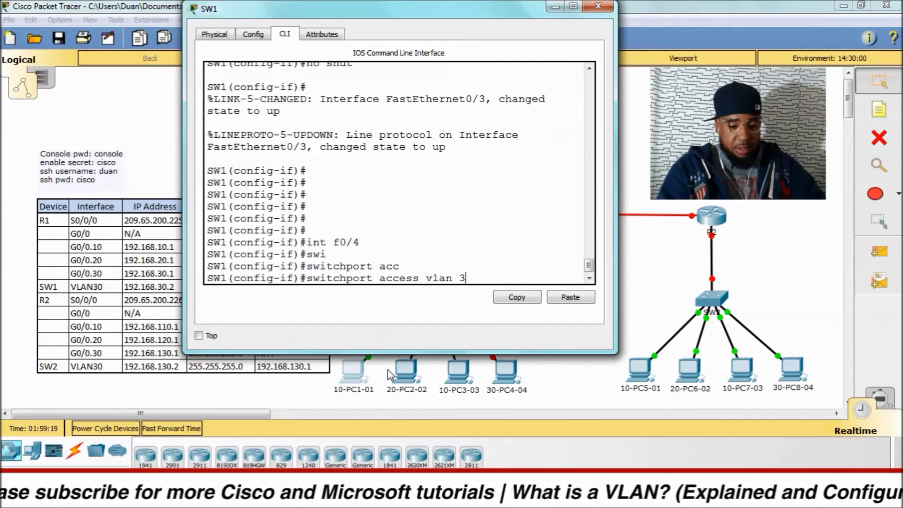
key(Return)
key(Return)
key(Return)
key(Return)
key(Return)
key(ctrl+z)
key(Return)
key(Return)
key(Return)
text(s)
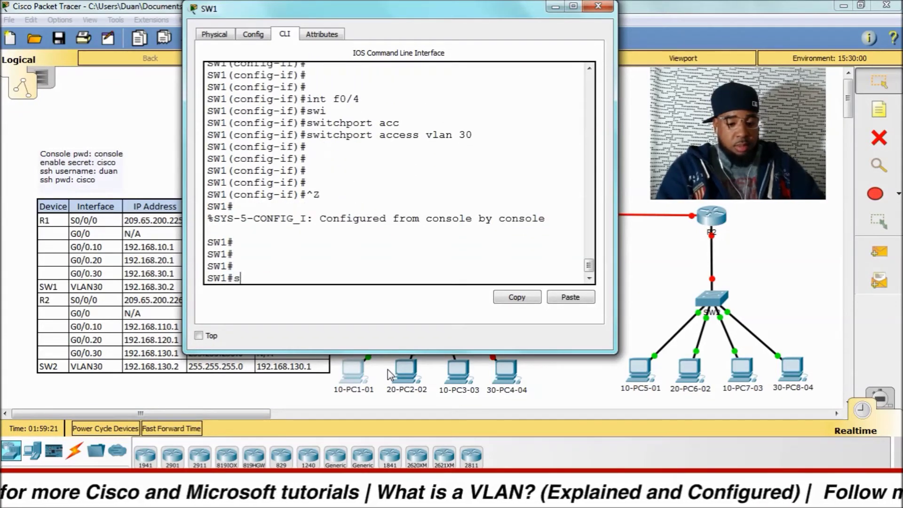
text(h vla)
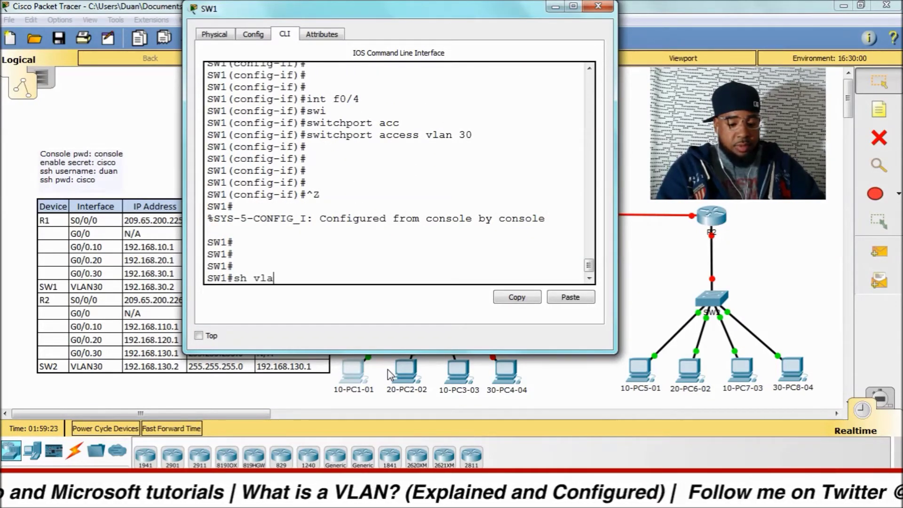
text(n bri)
Step: Show SW1's VLAN brief table listing Sales, Production, Management and Paking_Lot_VLAN ports
key(Tab)
key(Return)
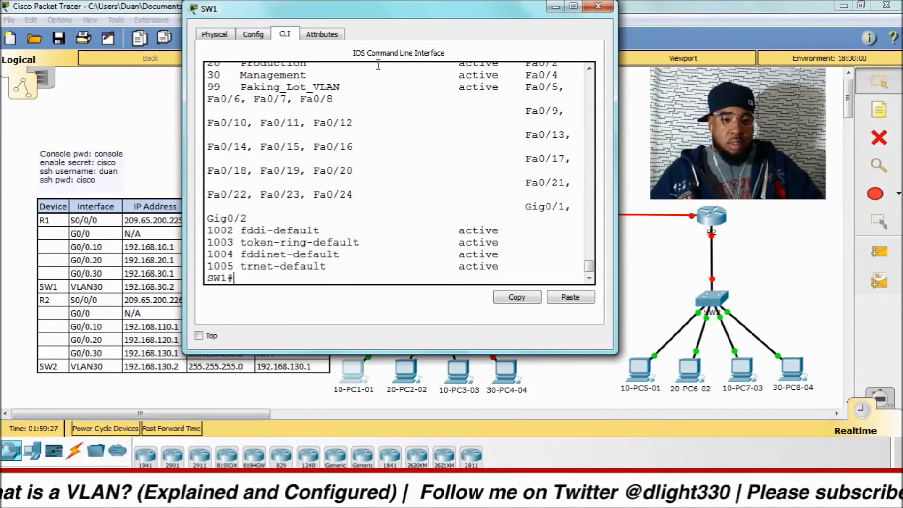
drag(184, 100, 3, 102)
scroll(219, 142, up, 2)
scroll(218, 142, down, 2)
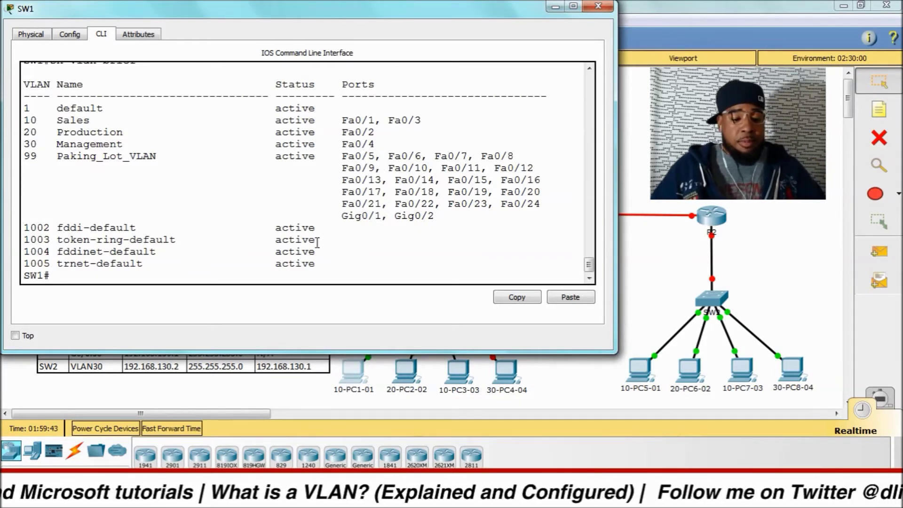
text(ip int b)
text(ir)
Step: List SW1's up interfaces with 'show ip int brief | ex do'
key(BackSpace)
key(BackSpace)
text(ri)
key(Tab)
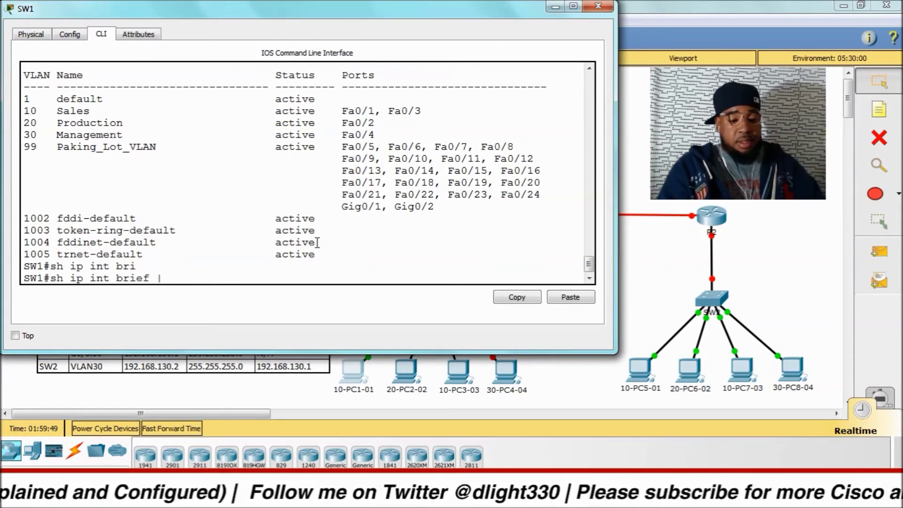
text(| ex )
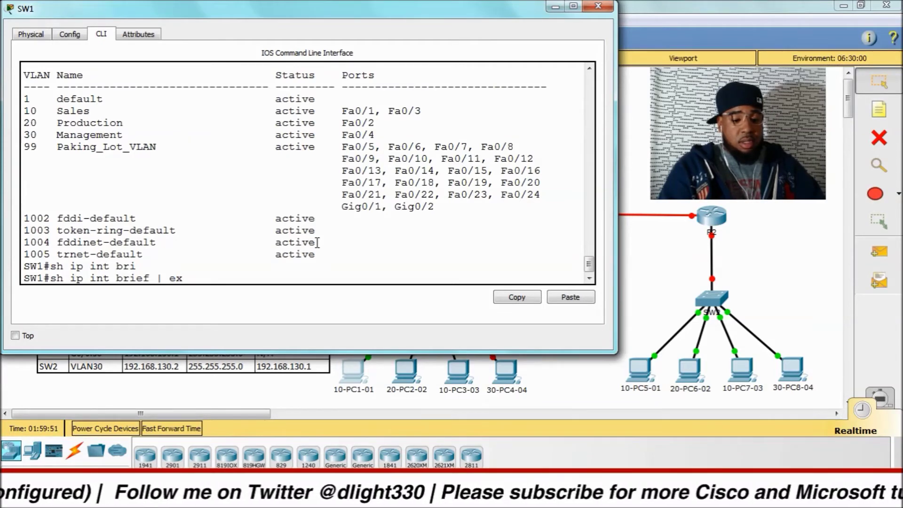
text(do)
key(Tab)
key(Return)
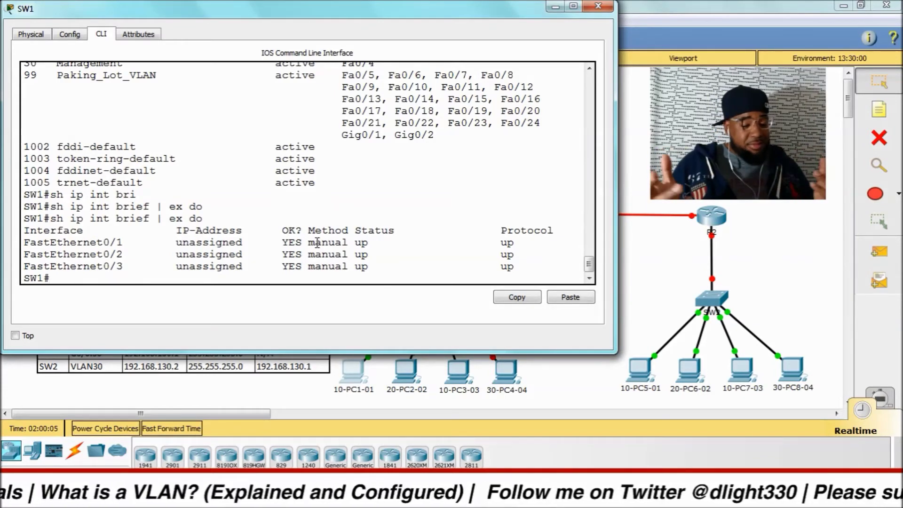
Step: Enable FastEthernet0/4 with no shutdown, then view the VLAN brief table
text(config t)
key(Return)
text(int f0/)
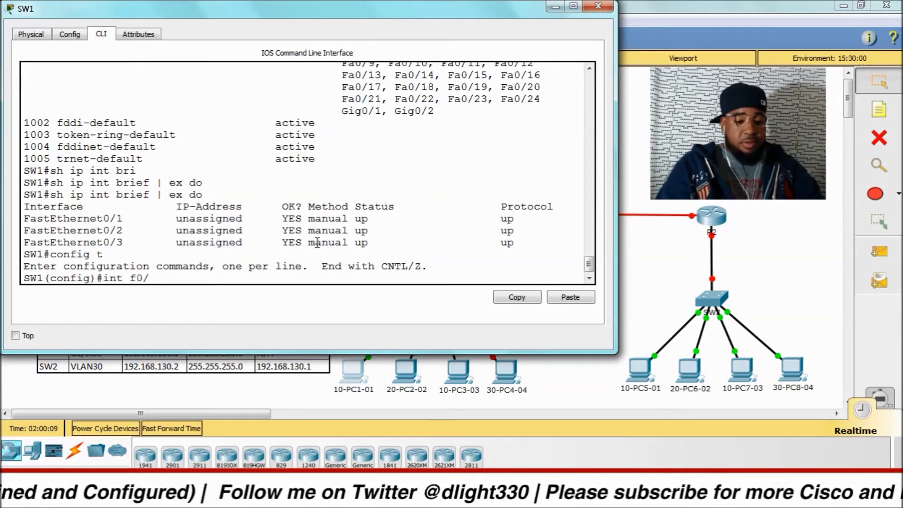
text(4)
key(Return)
text(no shut)
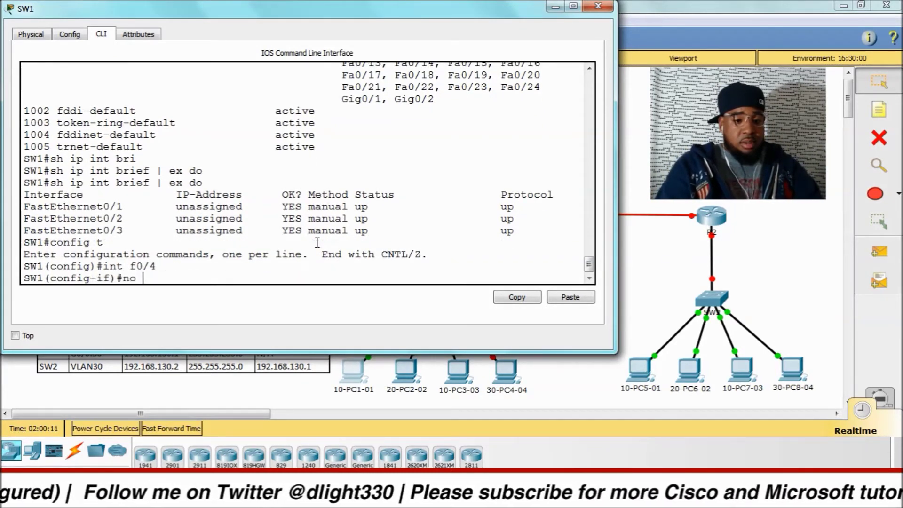
key(Return)
key(Return)
key(Return)
key(Return)
key(Return)
key(ctrl+z)
key(Return)
key(Return)
key(Return)
key(Return)
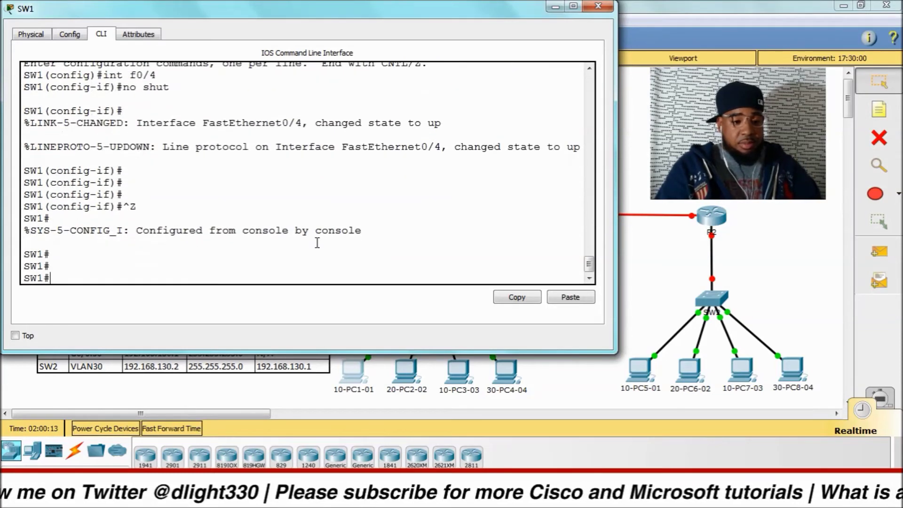
text(sh vlan bri)
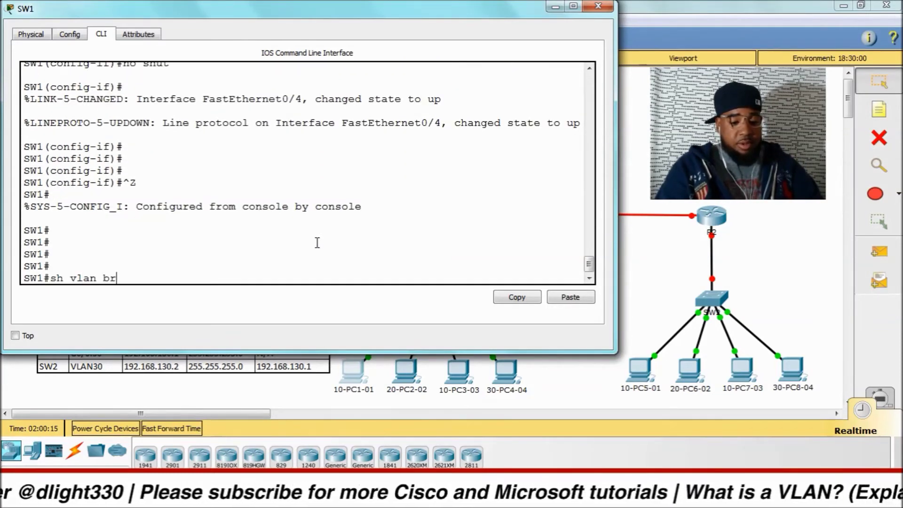
key(Return)
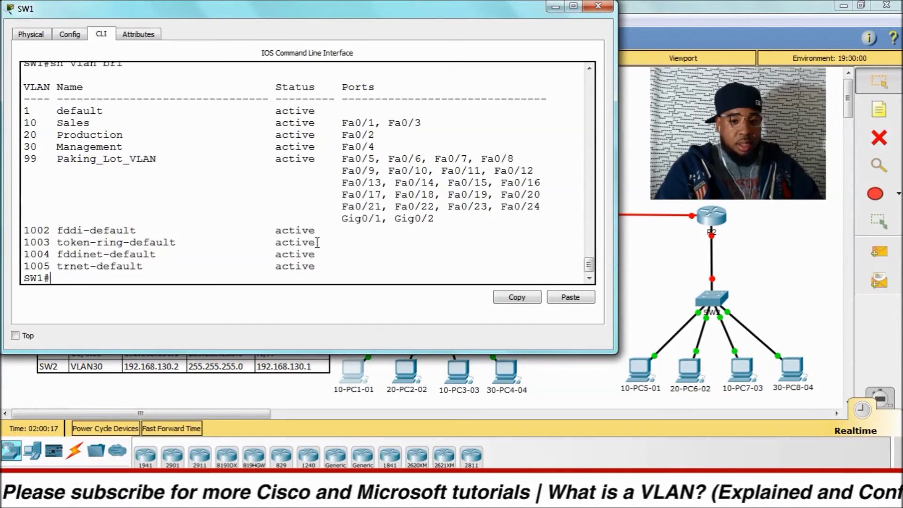
Step: Recheck the up interfaces and rerun show vlan brief on SW1
text(sh in)
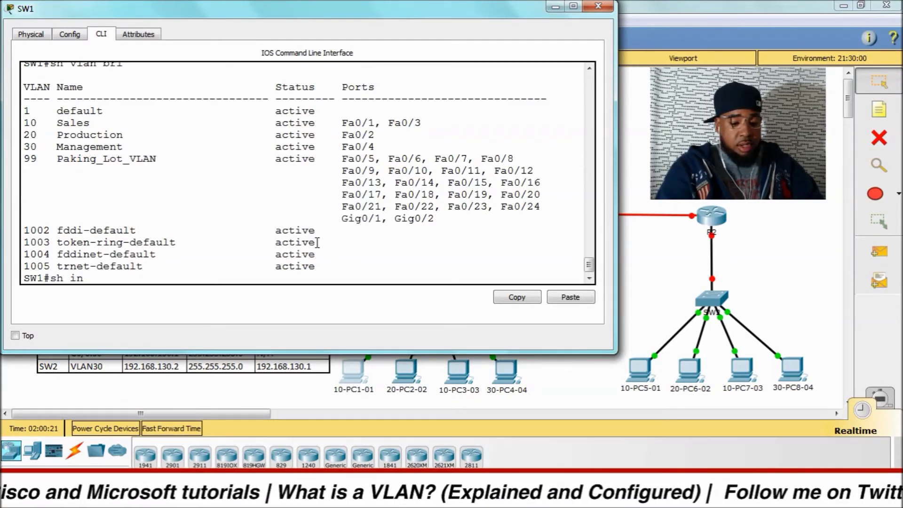
text(t bi)
key(BackSpace)
key(BackSpace)
key(BackSpace)
key(BackSpace)
key(BackSpace)
key(BackSpace)
key(BackSpace)
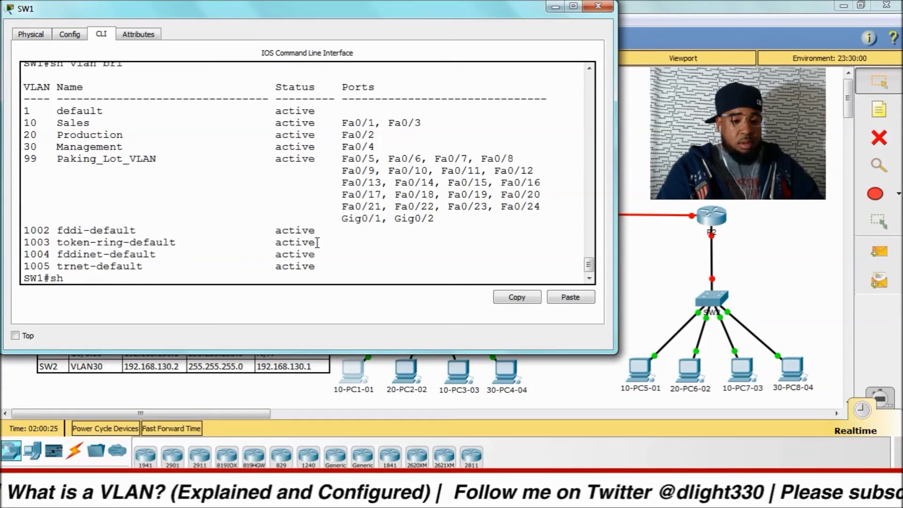
text(ip int bri | ex do)
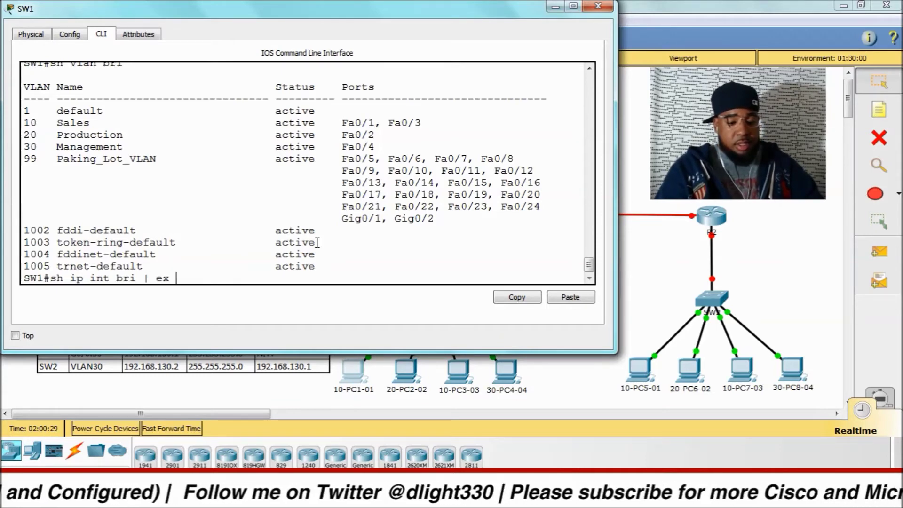
key(Tab)
key(Return)
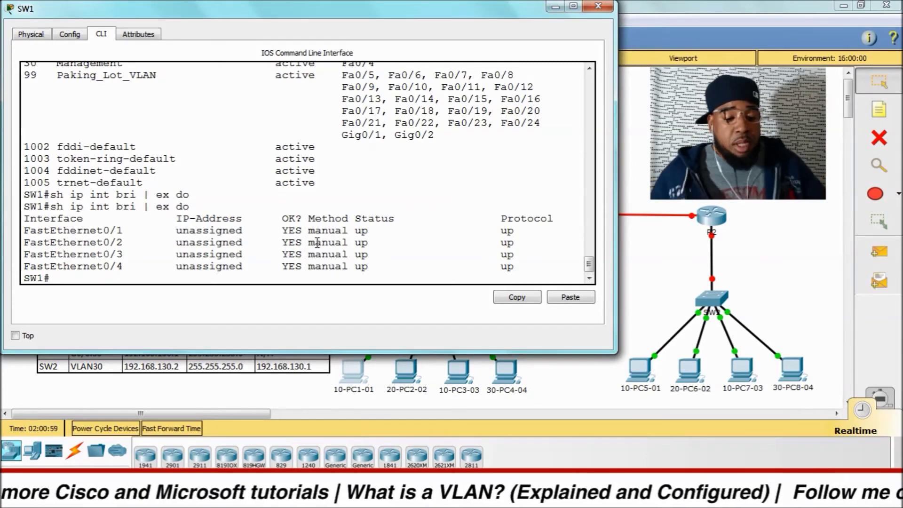
key(Return)
key(Return)
key(Return)
key(Return)
key(Return)
key(Return)
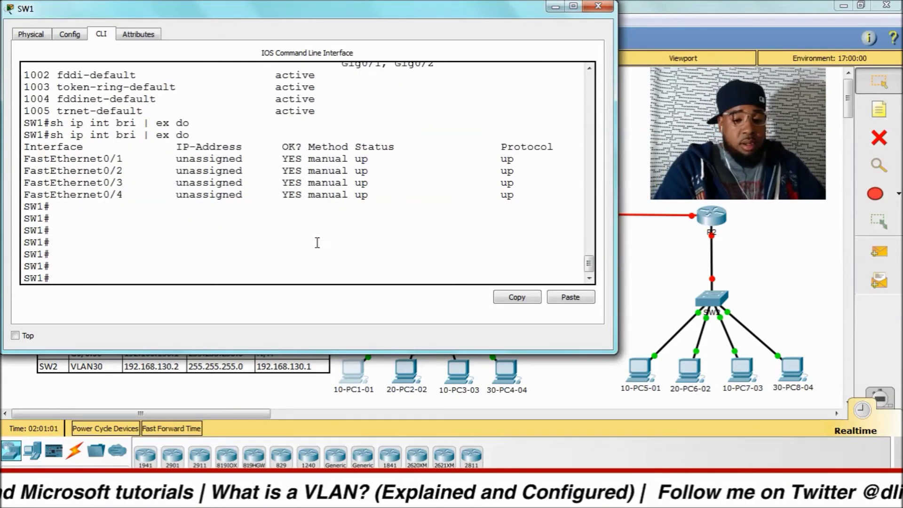
drag(336, 7, 367, 56)
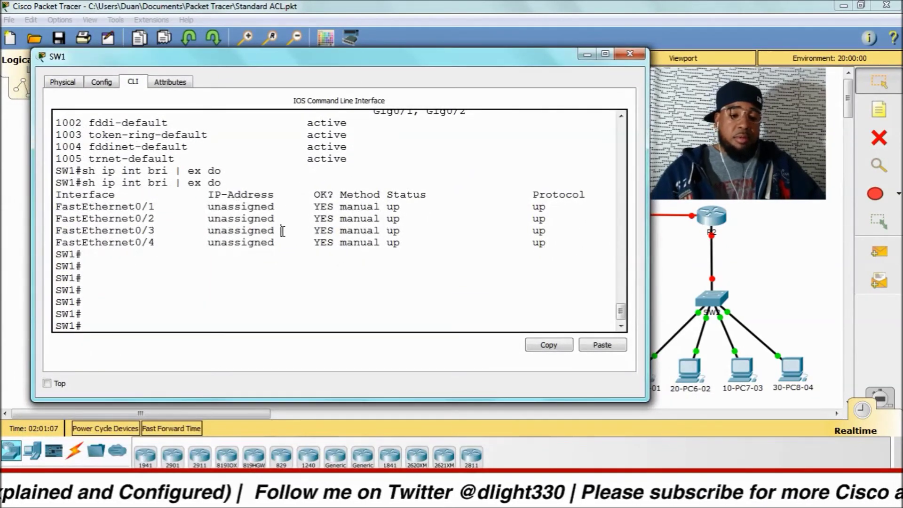
text(sh vlan br)
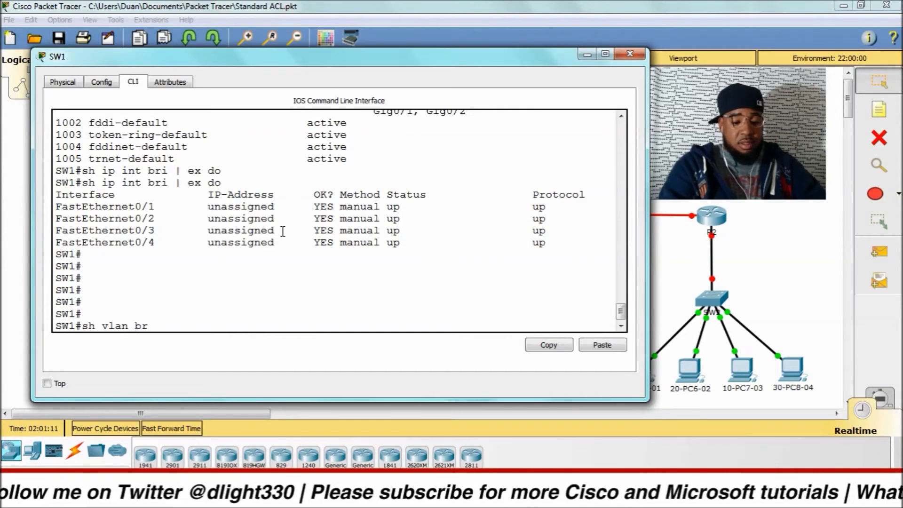
key(Tab)
key(Return)
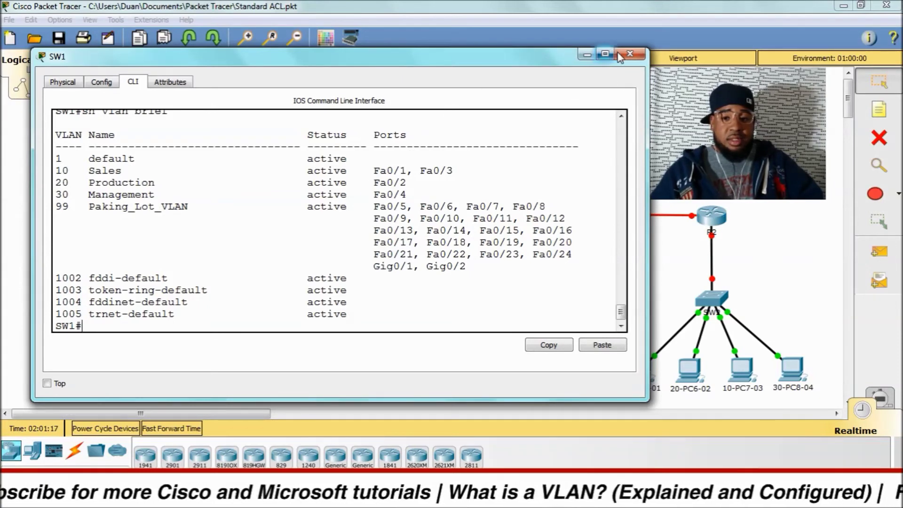
Step: Check that 10-PC1-01's IP configuration uses 192.168.10.10
click(630, 54)
click(353, 369)
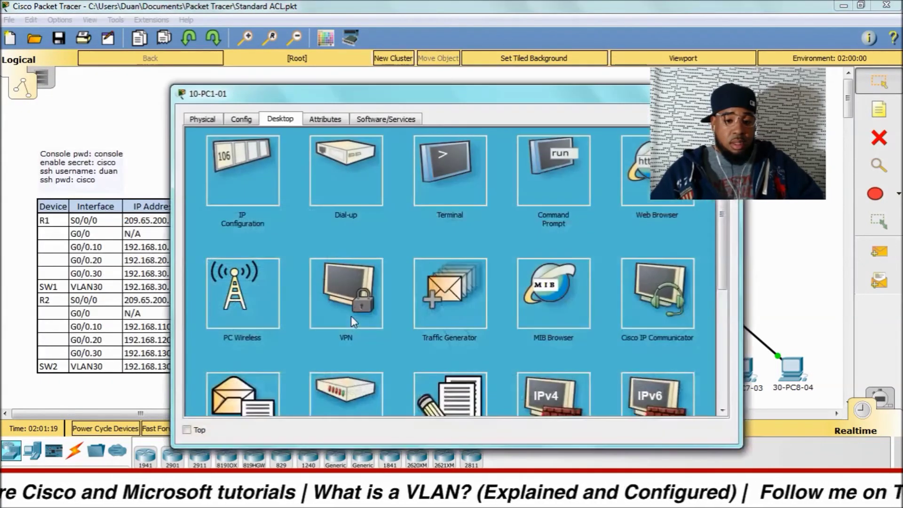
click(244, 157)
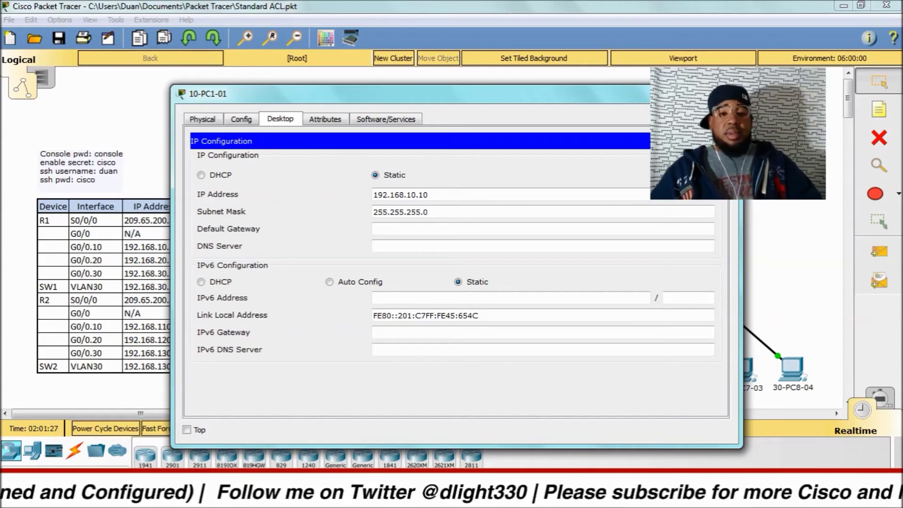
key(Escape)
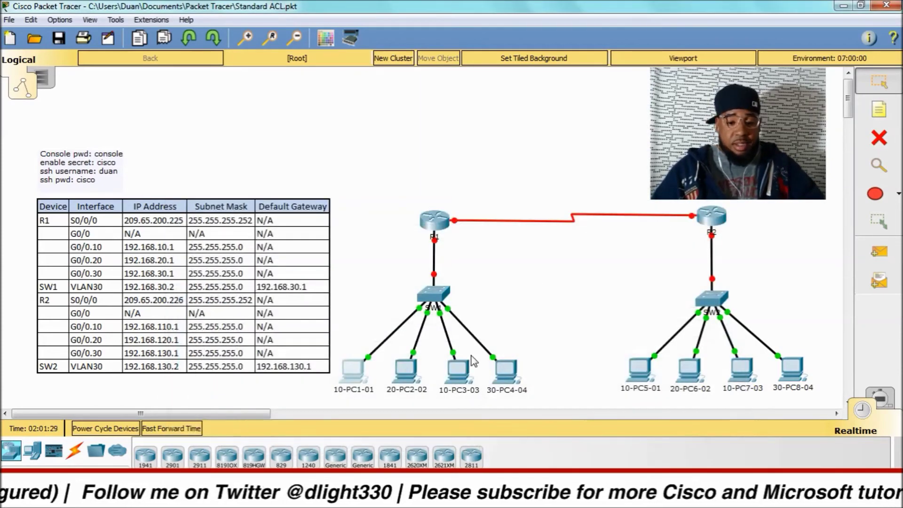
Step: Set 10-PC3-03's FastEthernet0 IP to 192.168.10.11, then reopen 10-PC1-01's desktop
click(463, 372)
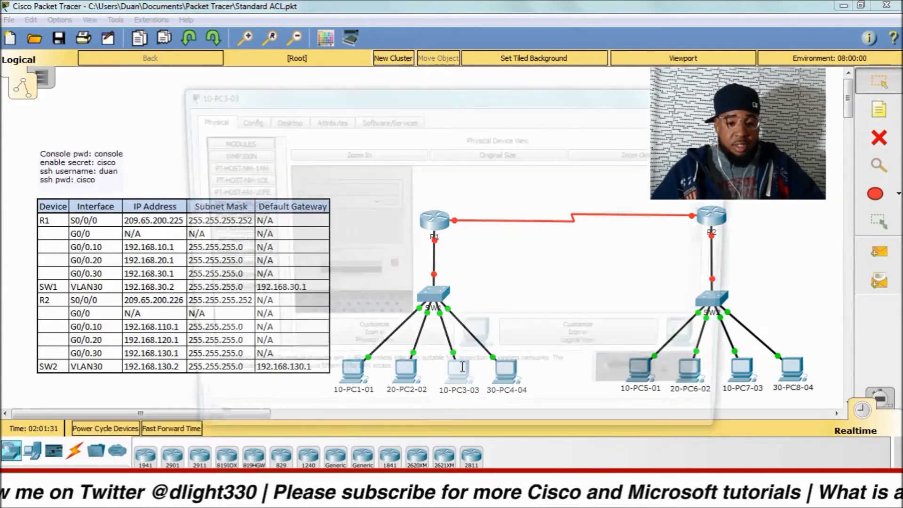
click(251, 121)
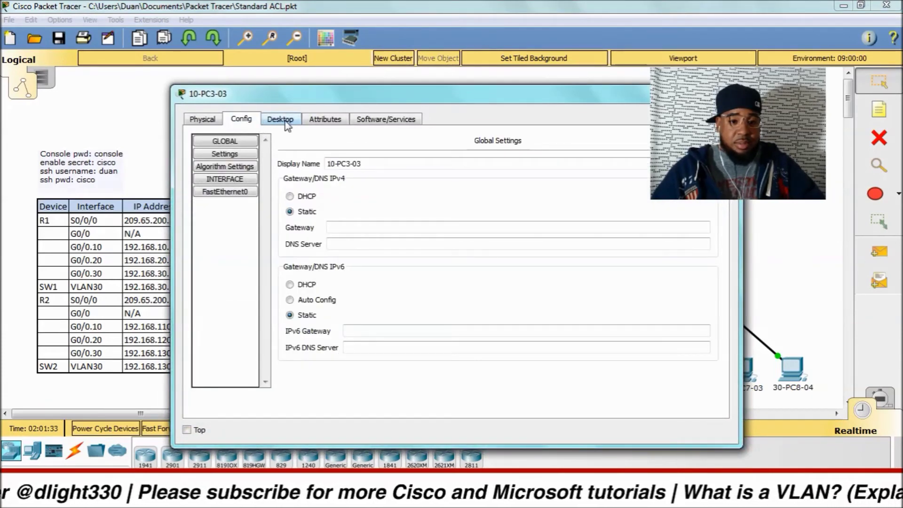
click(286, 121)
click(242, 119)
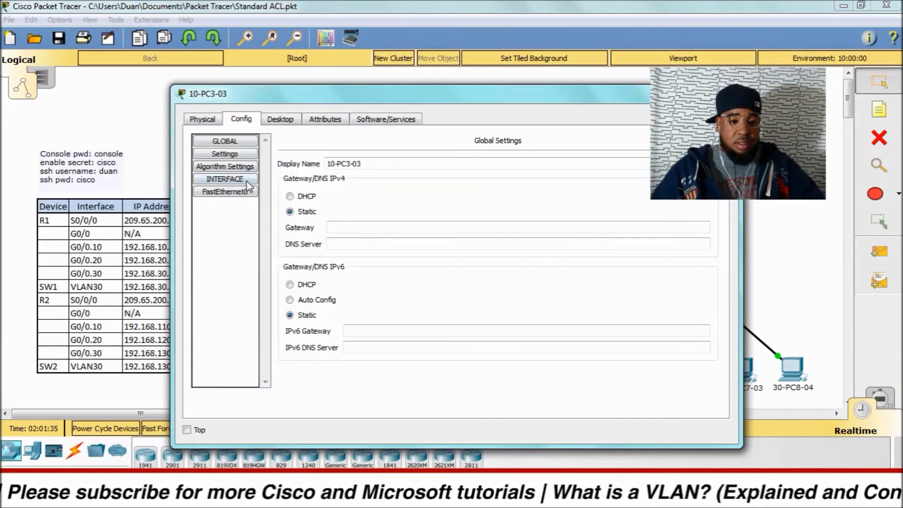
click(225, 191)
click(544, 243)
text(192.168.)
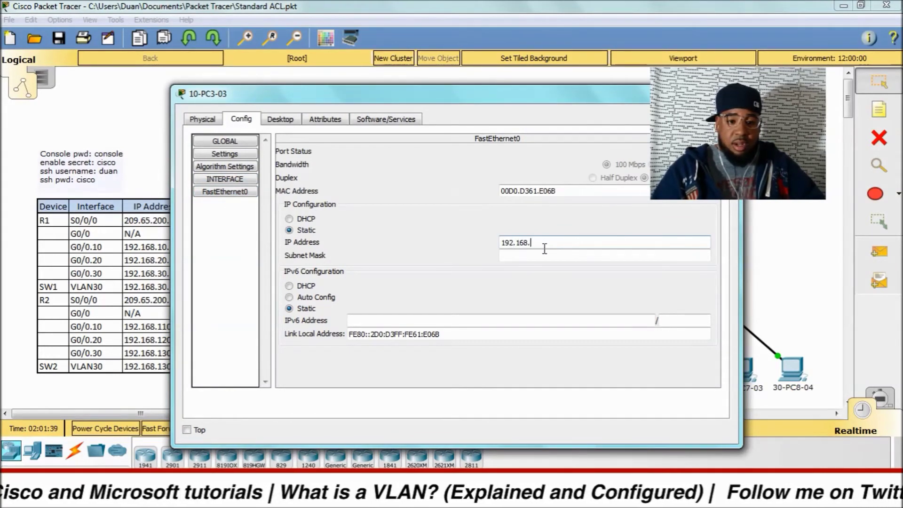
text(10.11)
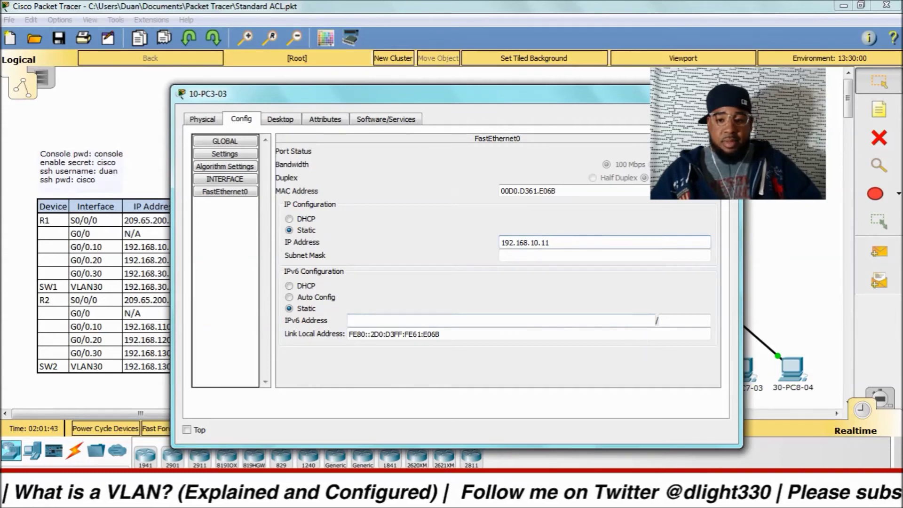
key(alt+F4)
click(351, 367)
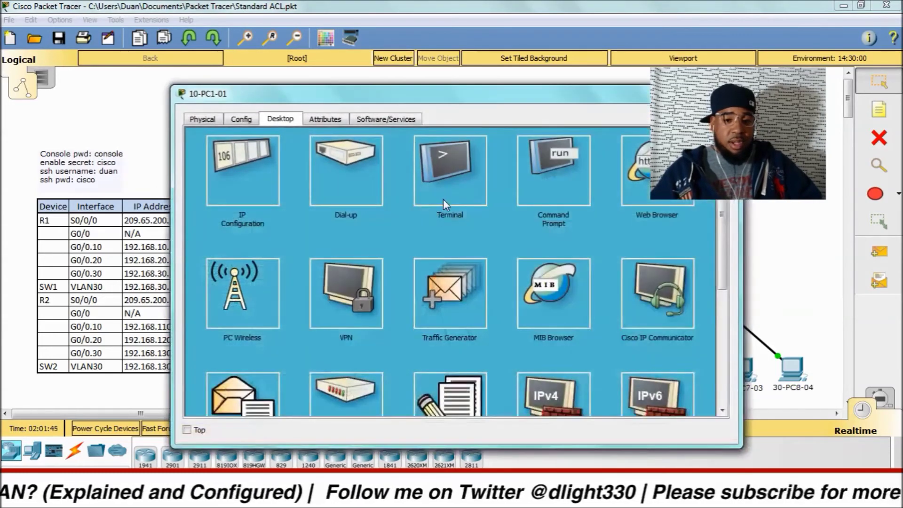
Step: Ping 192.168.10.11 from 10-PC1-01, getting 4 of 4 replies, then close the PC
click(546, 164)
key(Return)
key(Return)
key(Return)
key(Return)
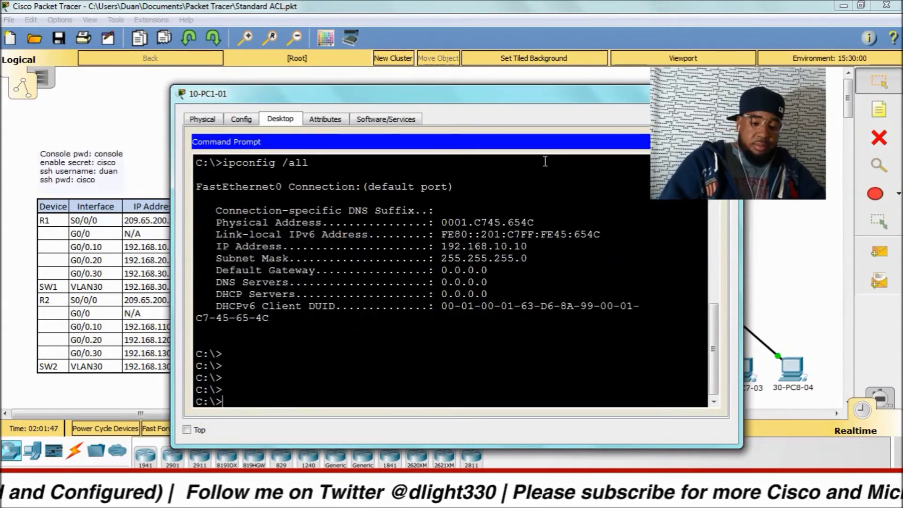
key(Return)
text(ping 192)
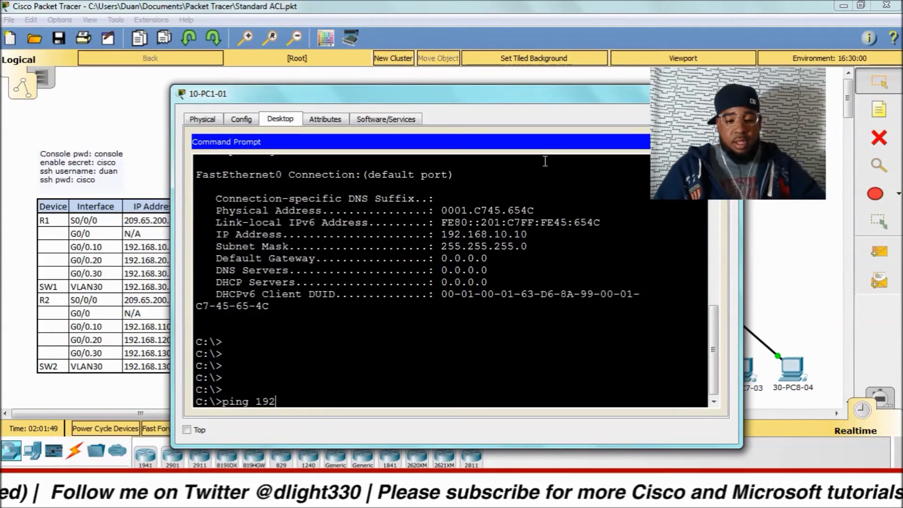
text(.168.10.11)
key(Return)
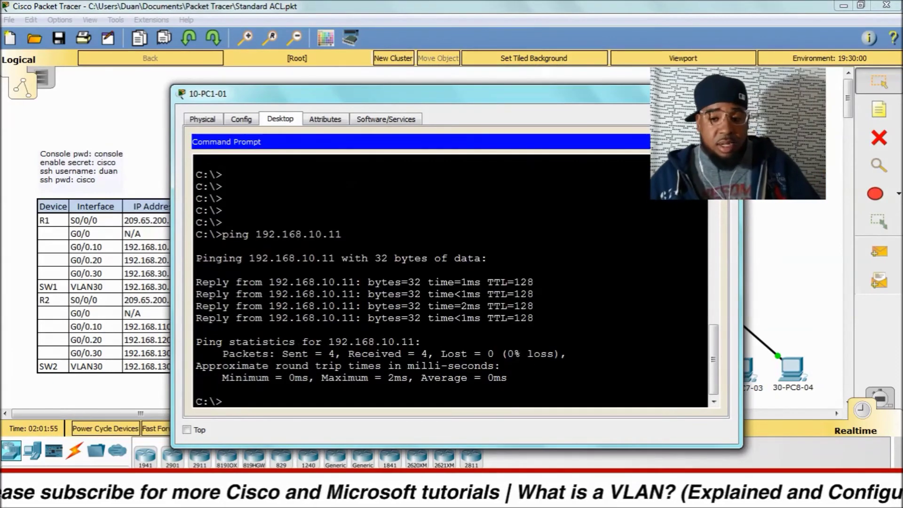
click(729, 93)
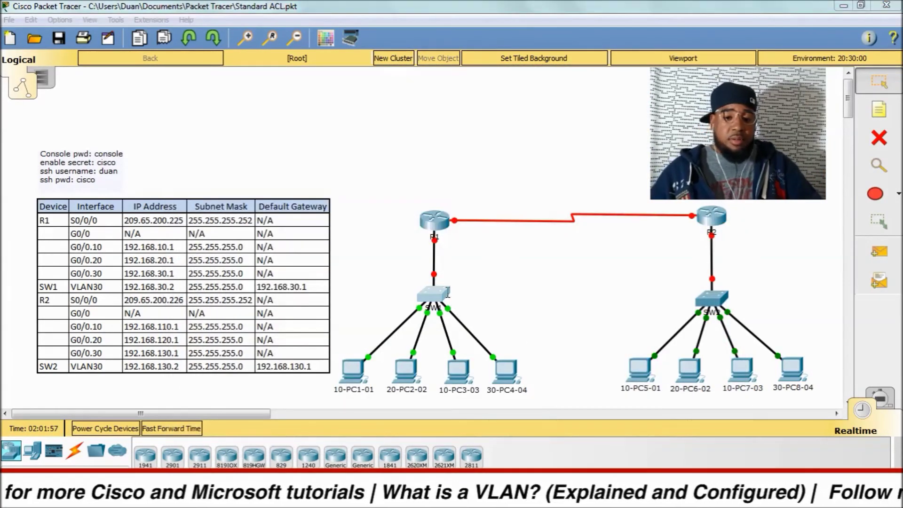
Step: Show SW1's MAC address table with show mac-address-table
click(428, 292)
key(Return)
key(Return)
key(Return)
key(Return)
key(Return)
key(Return)
key(Return)
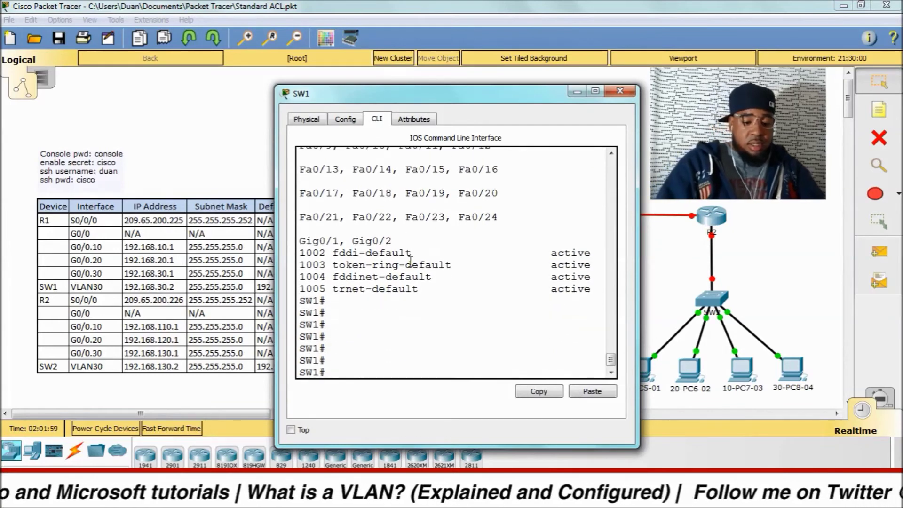
text(sh mac)
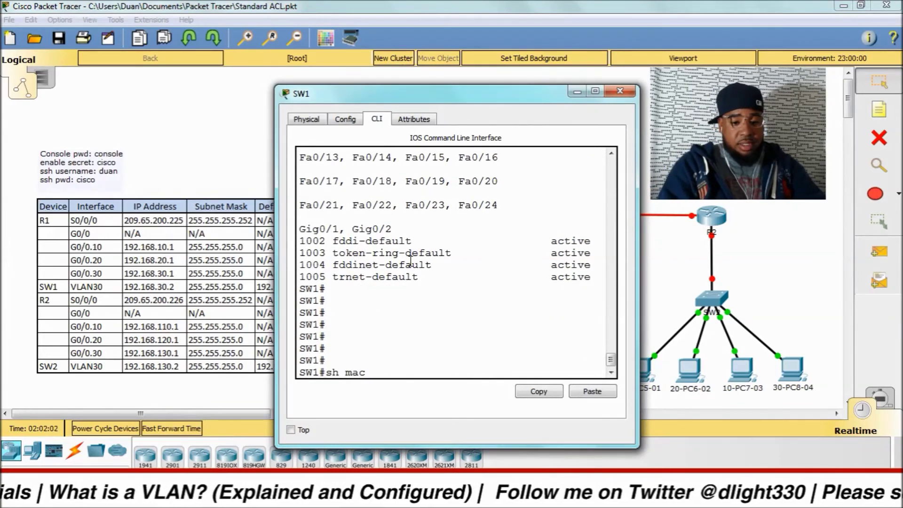
key(Tab)
text(-add)
key(Tab)
key(Return)
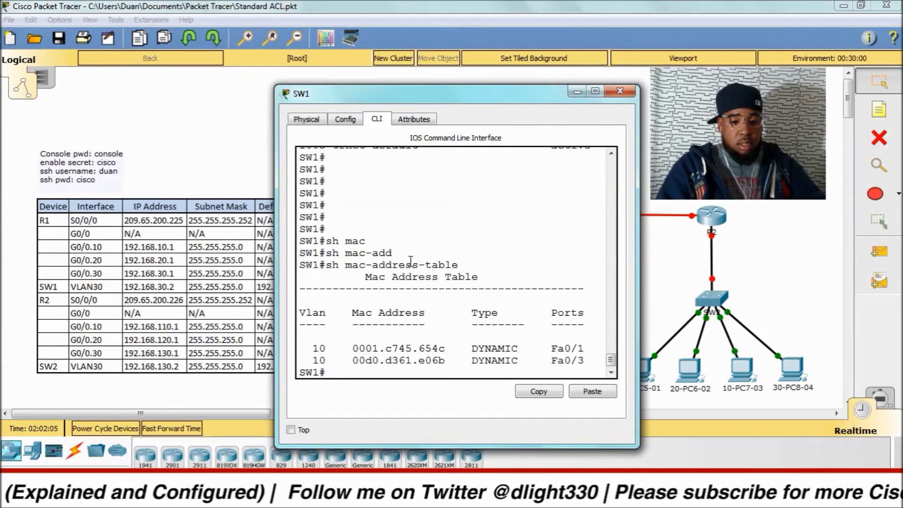
Step: Run show vlan brief, highlighting Sales ports Fa0/1 and Fa0/3, then return to the topology
drag(382, 98, 228, 46)
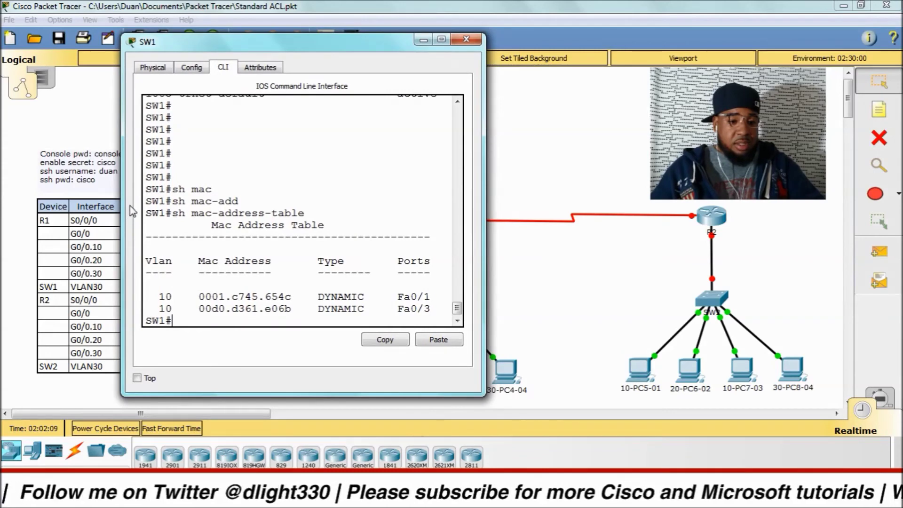
drag(123, 211, 37, 210)
click(205, 248)
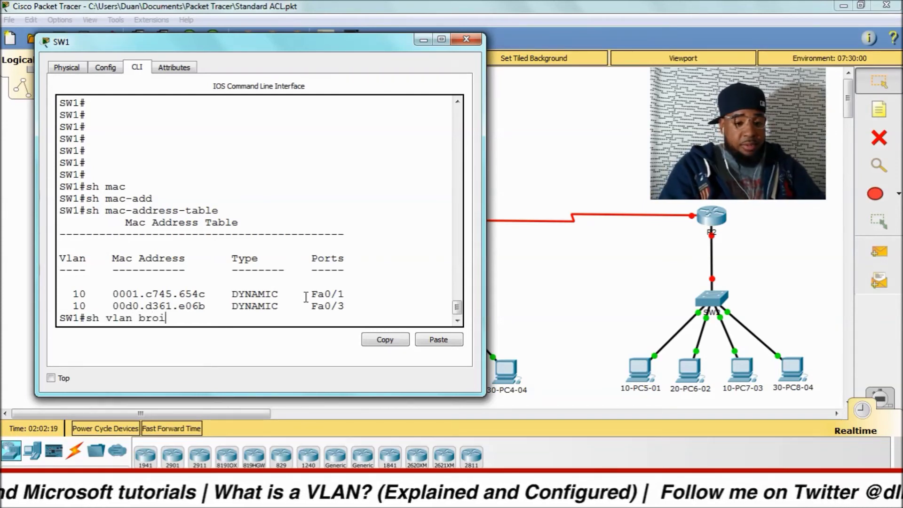
text(ief)
key(Return)
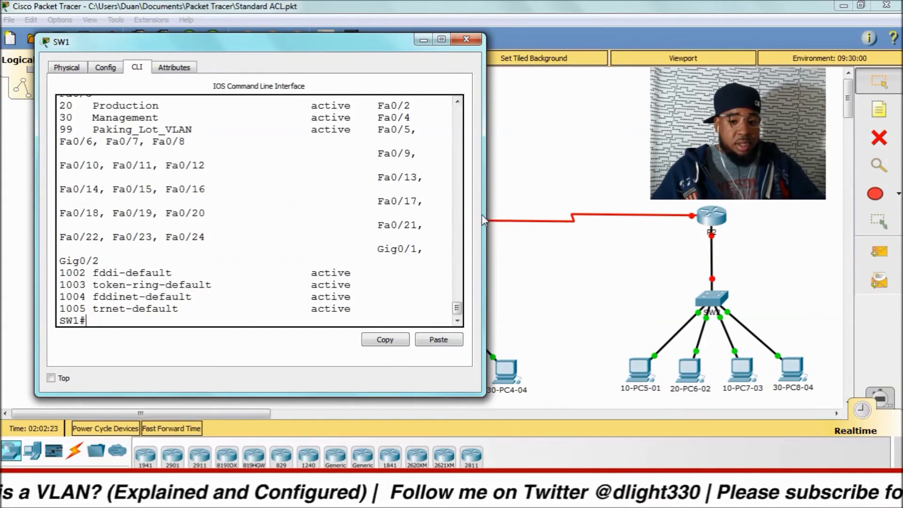
drag(483, 213, 615, 221)
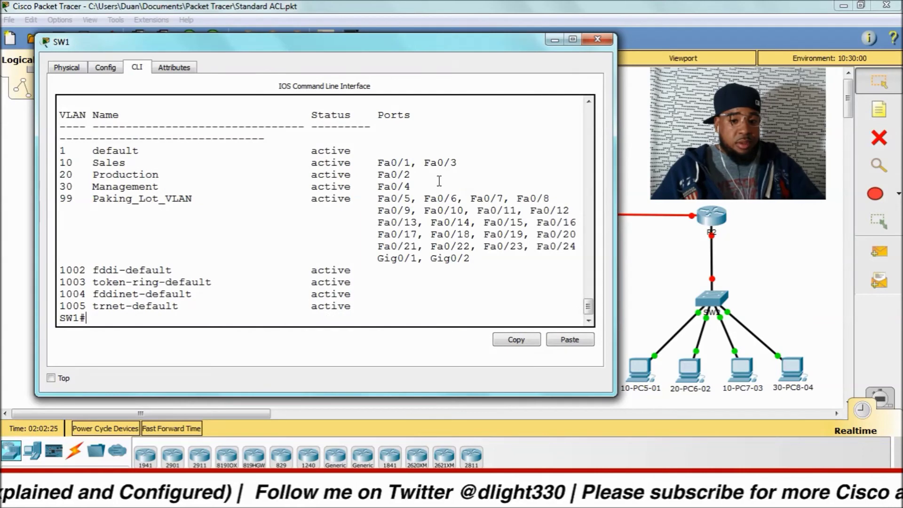
drag(464, 166, 383, 164)
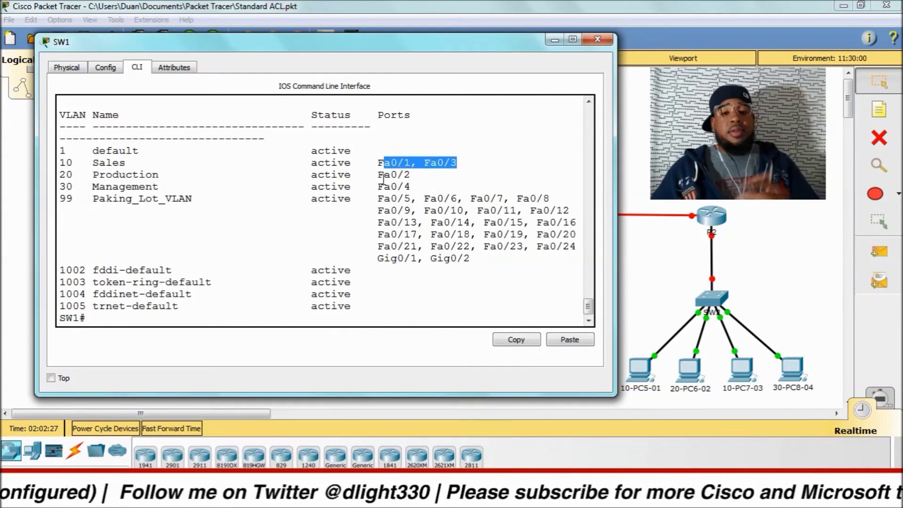
click(430, 6)
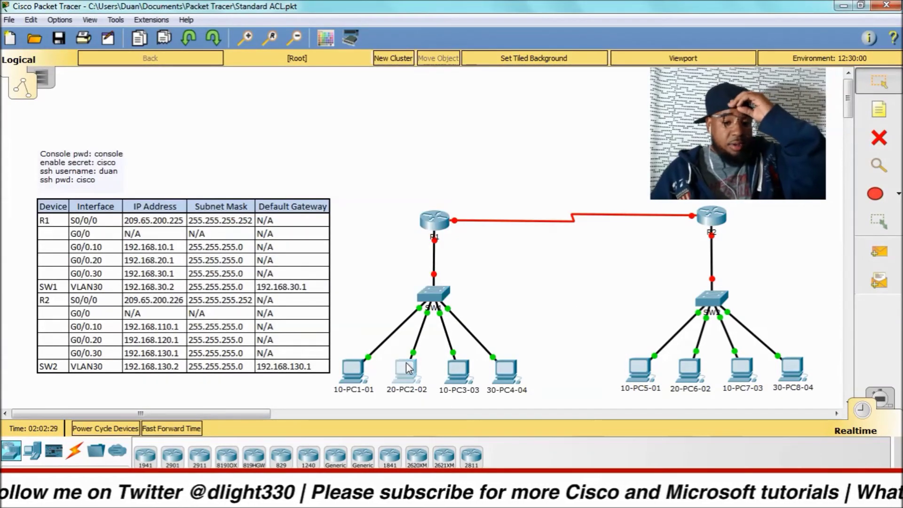
Step: Set 20-PC2-02's IP to 192.168.20.20 with mask 255.255.255.0 and reopen its desktop
click(406, 365)
click(280, 119)
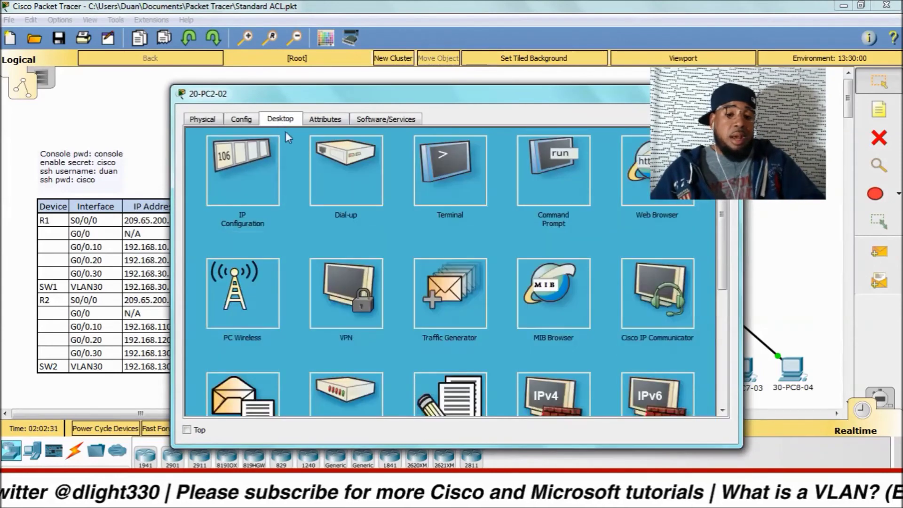
click(275, 148)
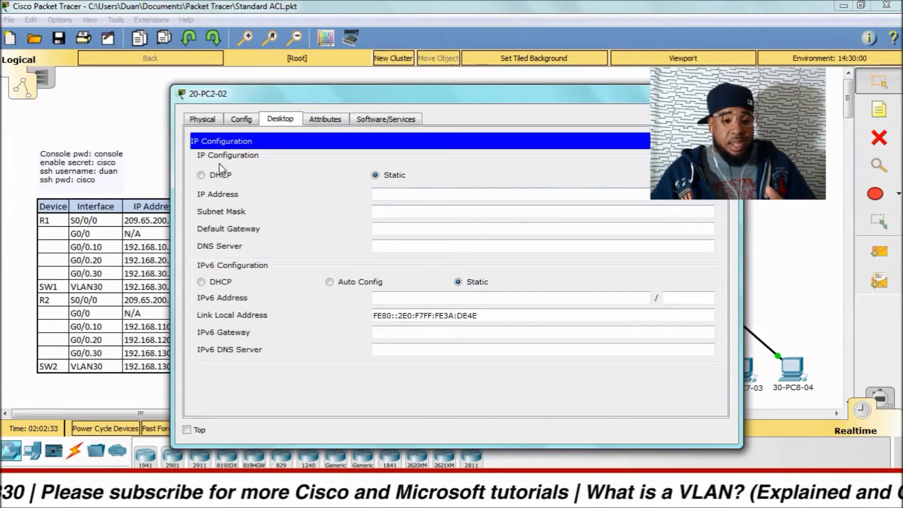
click(204, 119)
click(241, 119)
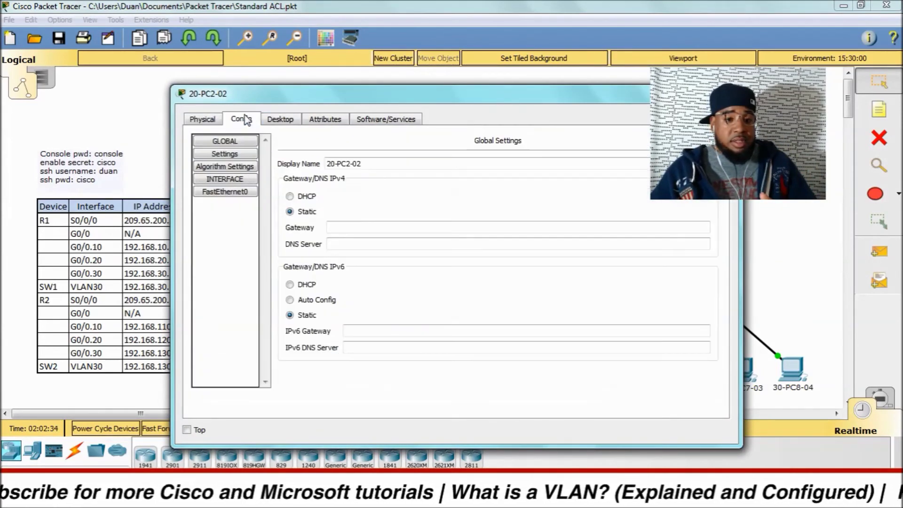
click(280, 119)
click(401, 194)
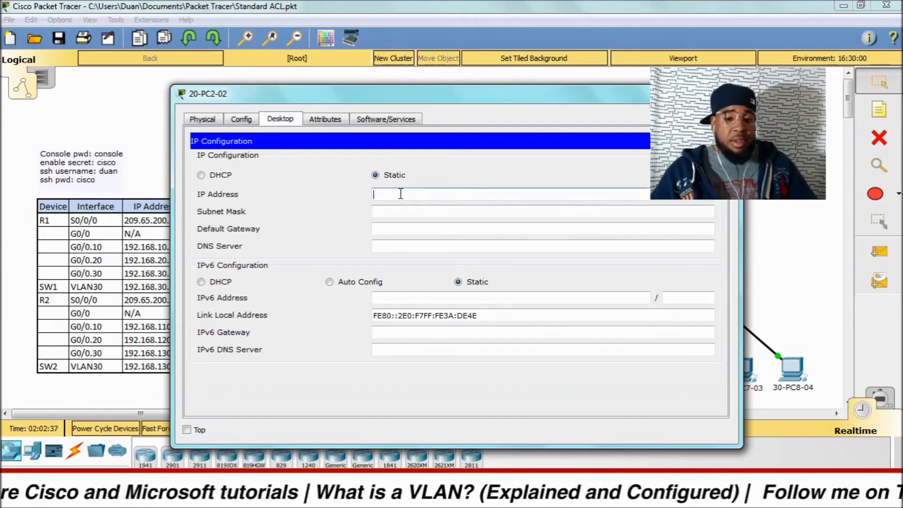
text(192.168)
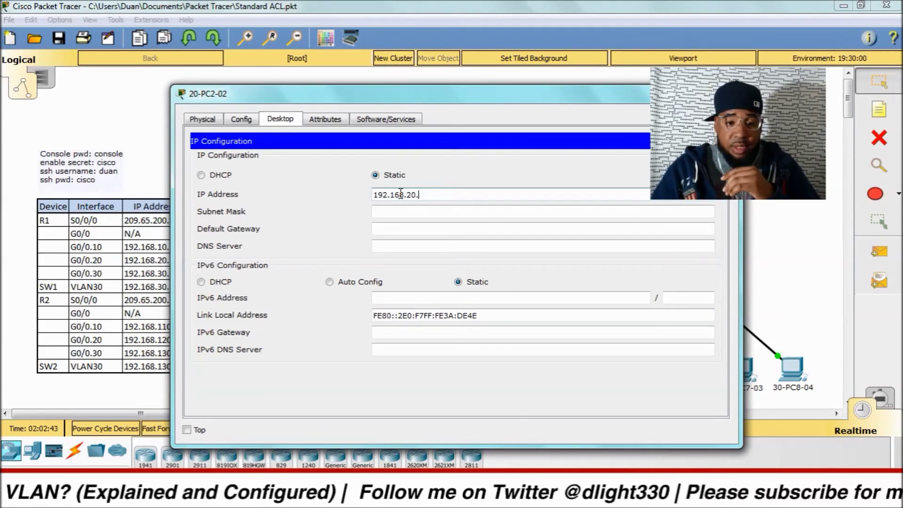
text(.20.20)
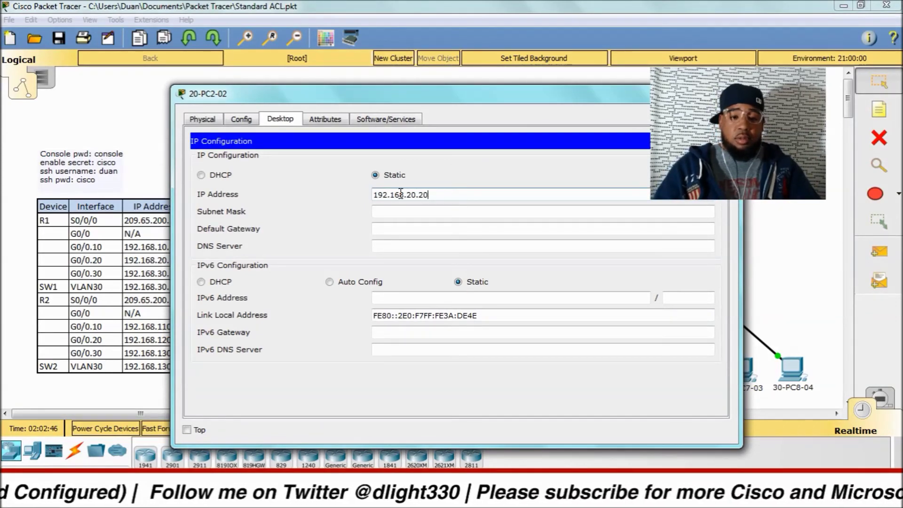
click(485, 213)
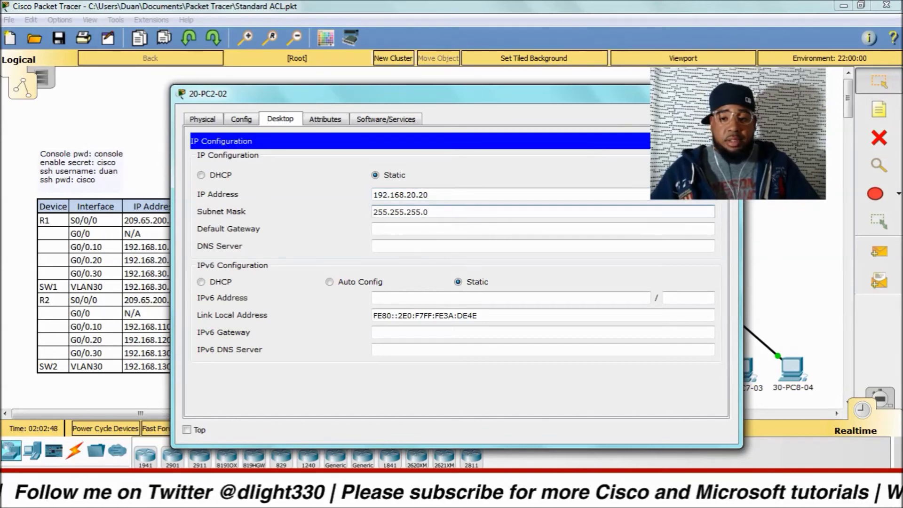
click(733, 93)
click(416, 371)
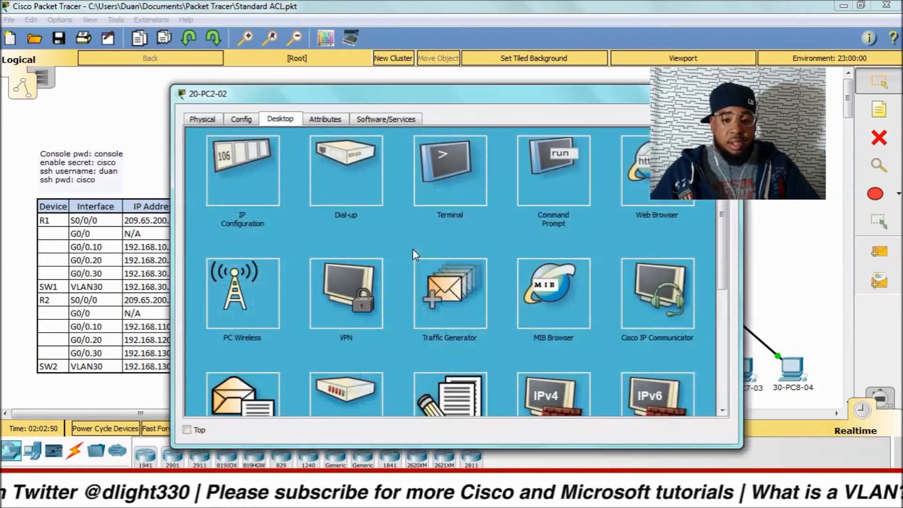
Step: Ping 192.168.10.10 from 20-PC2-02's command prompt
click(541, 189)
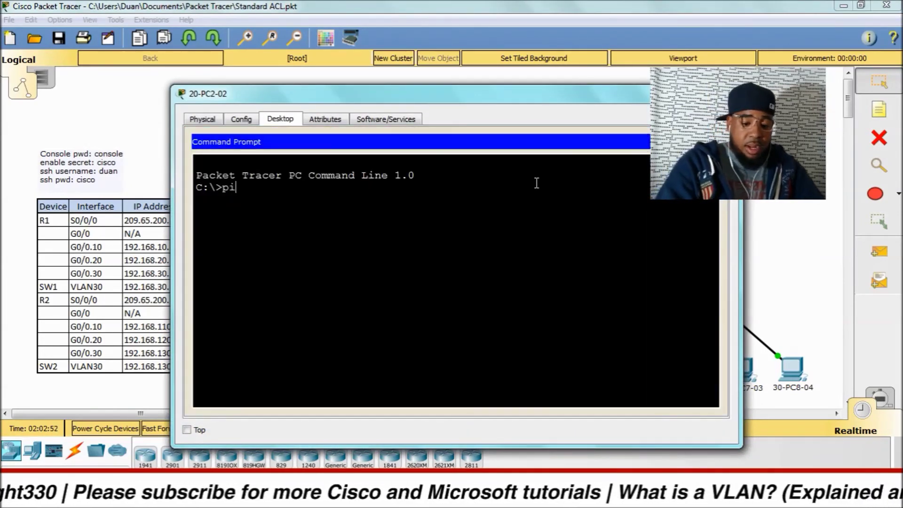
text(ping 192.168.10.10)
key(Return)
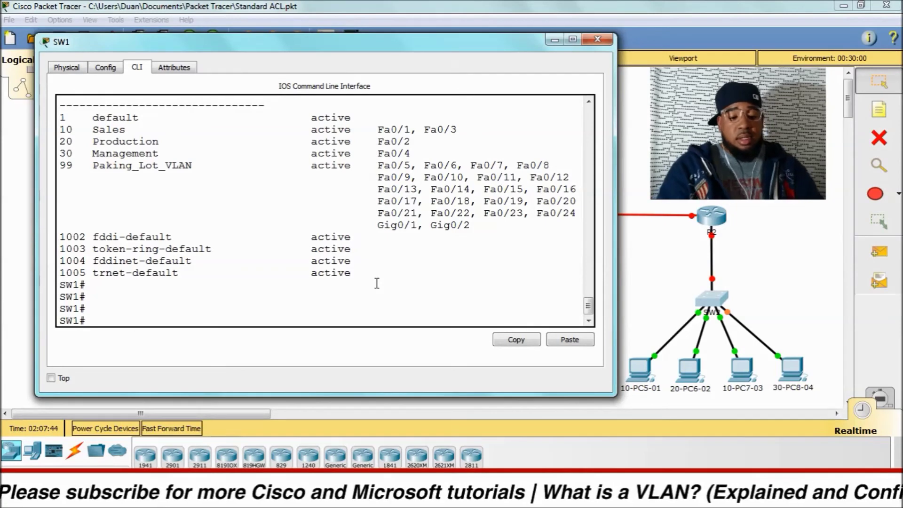
Step: Run copy running-config startup-config on SW1, accepting the default filename
text(runn)
key(Tab)
text(st)
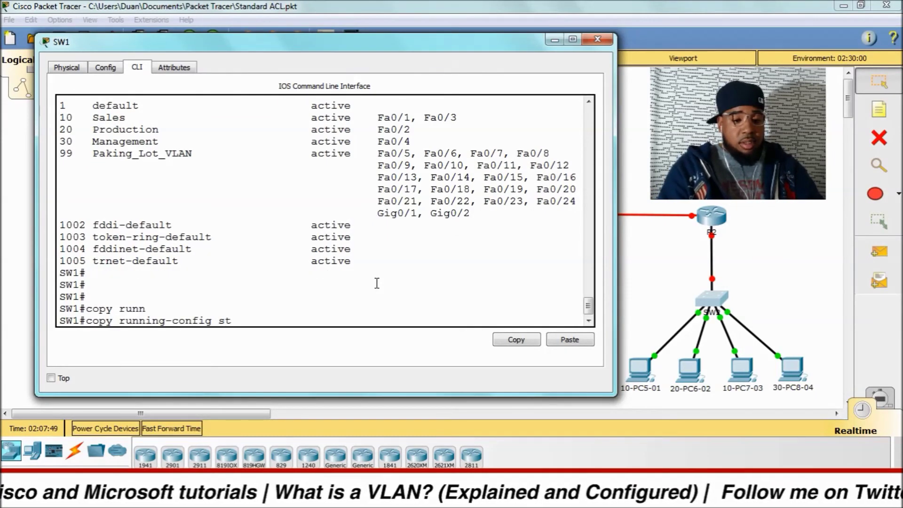
key(Tab)
key(Return)
key(Return)
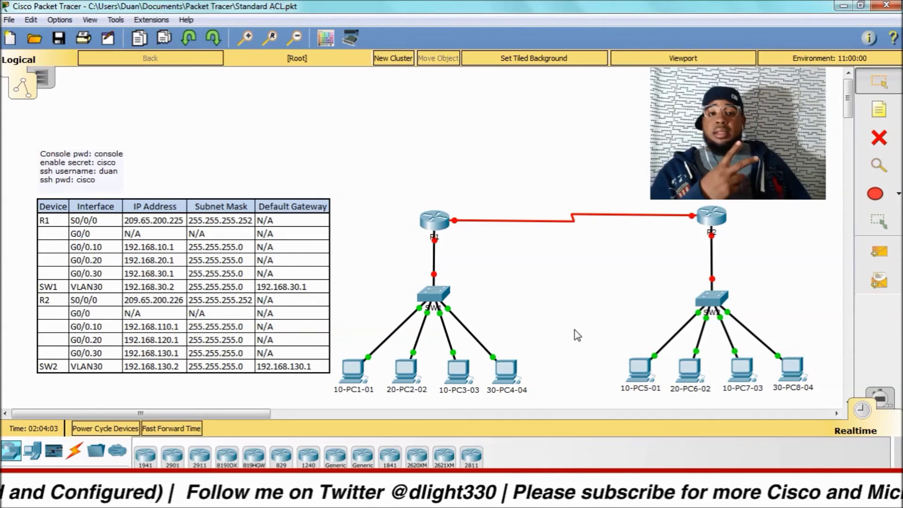
Step: Open SW2's CLI, log in with the console password and request privileged mode
click(711, 301)
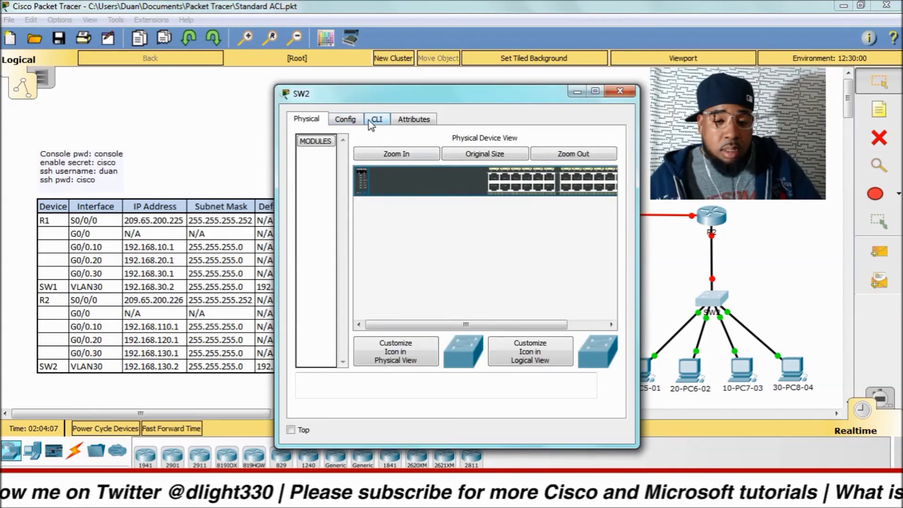
click(374, 120)
drag(400, 92, 516, 72)
key(Return)
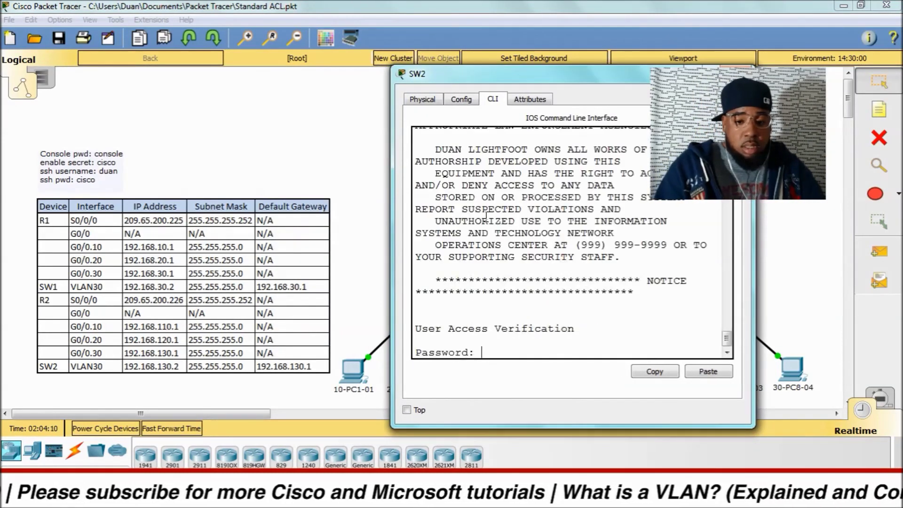
text(console)
key(Return)
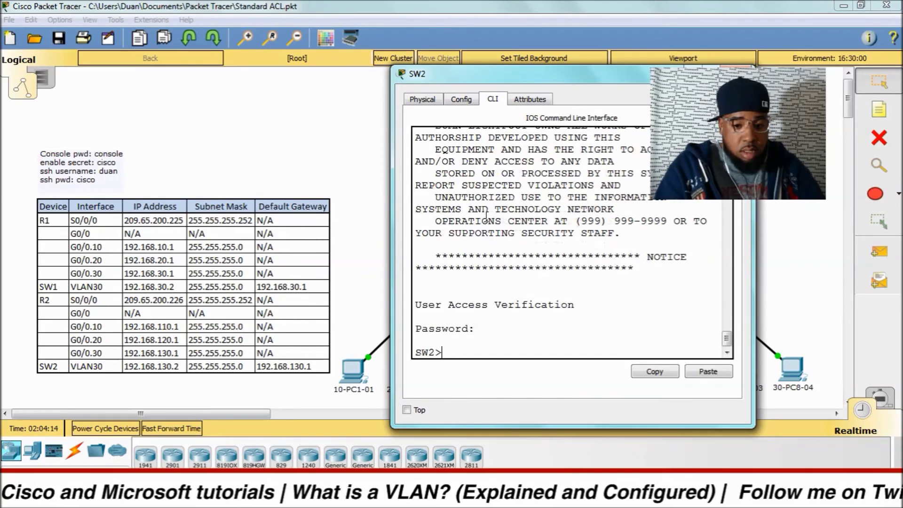
text(en)
key(Return)
Step: Enter the enable secret and run show vlan brief, showing only default VLANs
drag(516, 83, 319, 67)
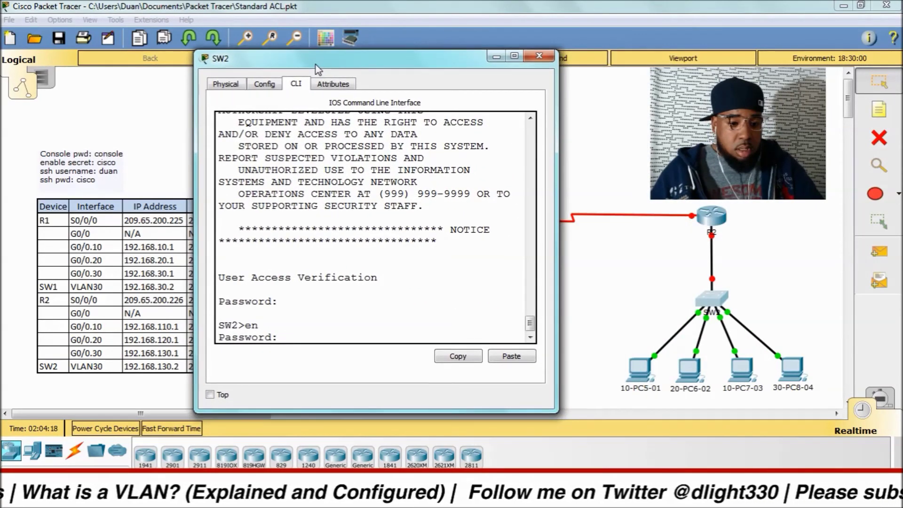
key(Return)
text(cisco)
key(Return)
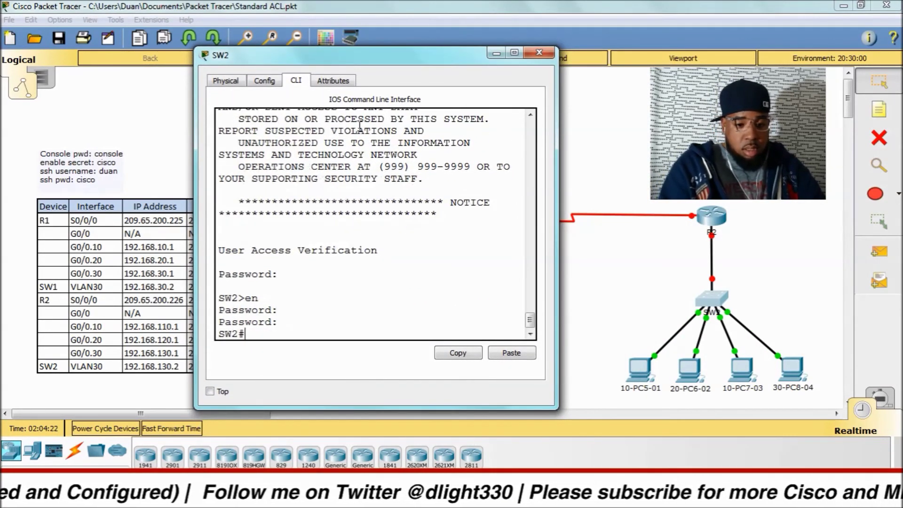
key(Return)
key(Return)
key(Return)
key(Return)
key(Return)
text(sh vlan bri)
key(Return)
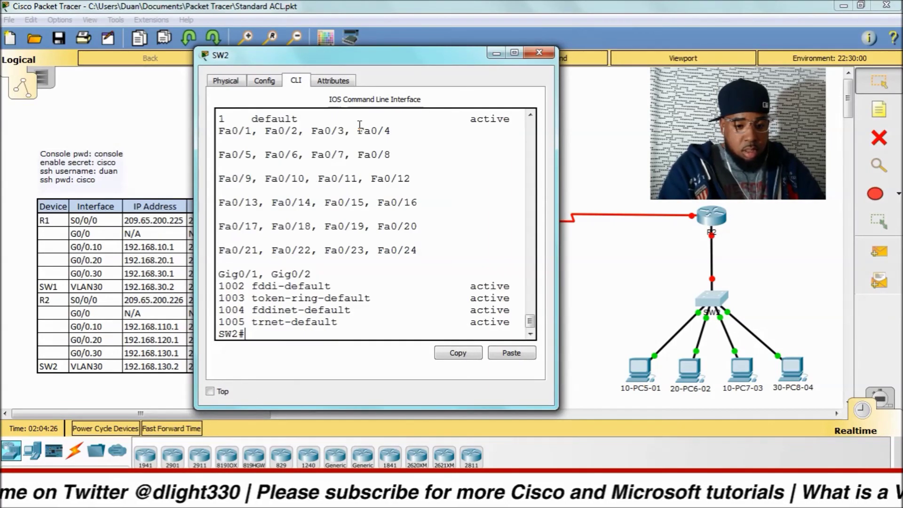
scroll(343, 171, up, 3)
scroll(342, 170, down, 3)
Step: On SW2, enter global configuration and create VLAN 10 named Sales and VLAN 20 named Production
text(config t)
key(Return)
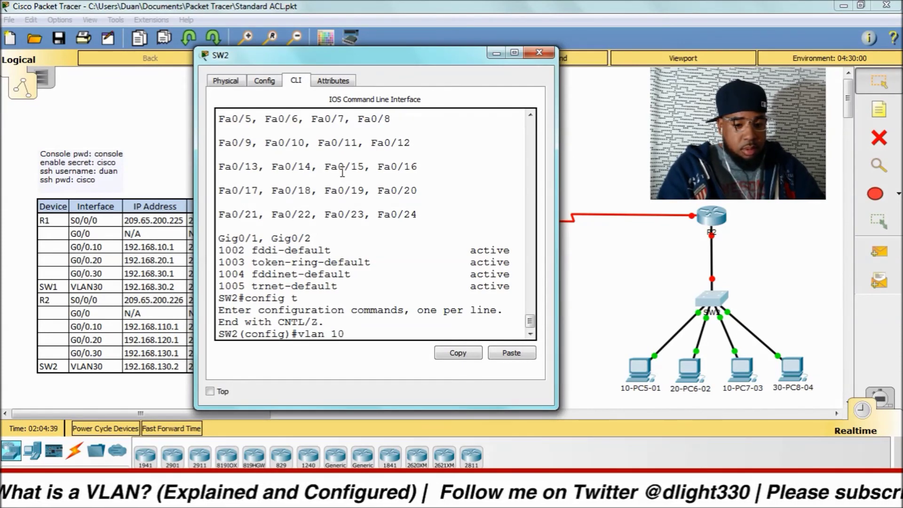
key(Return)
text(name Sla)
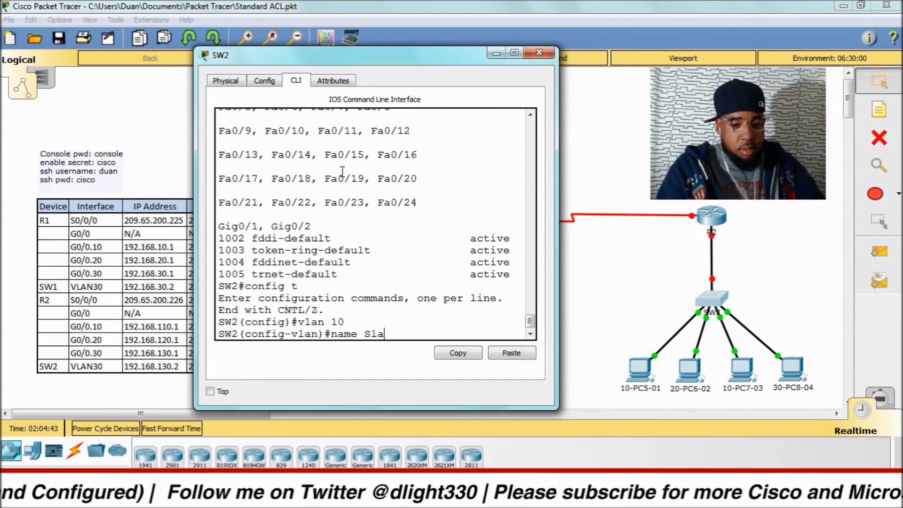
text(ne)
key(BackSpace)
key(BackSpace)
text(es)
key(Return)
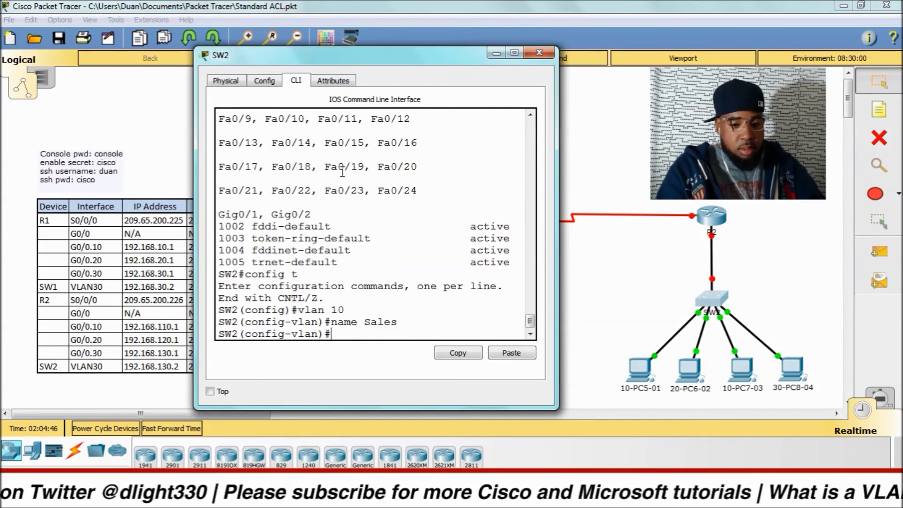
text(vlan 20)
key(Return)
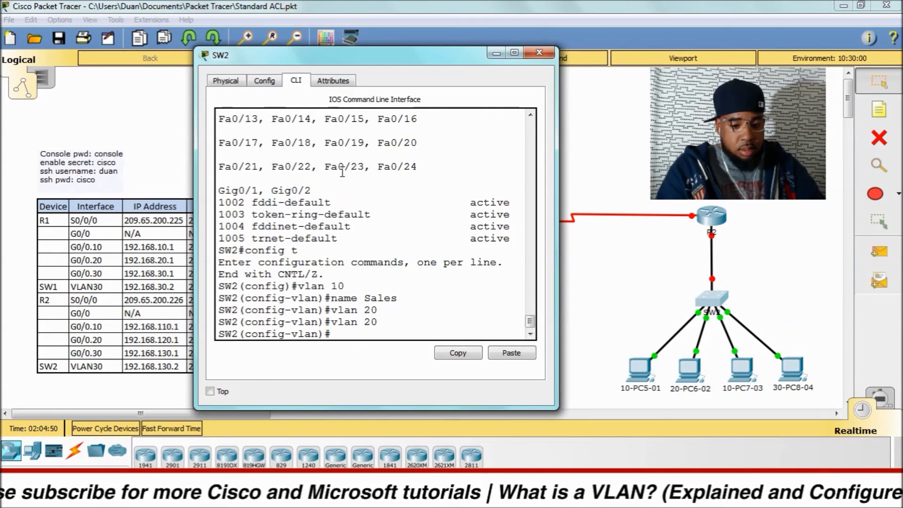
text(name Production)
key(Return)
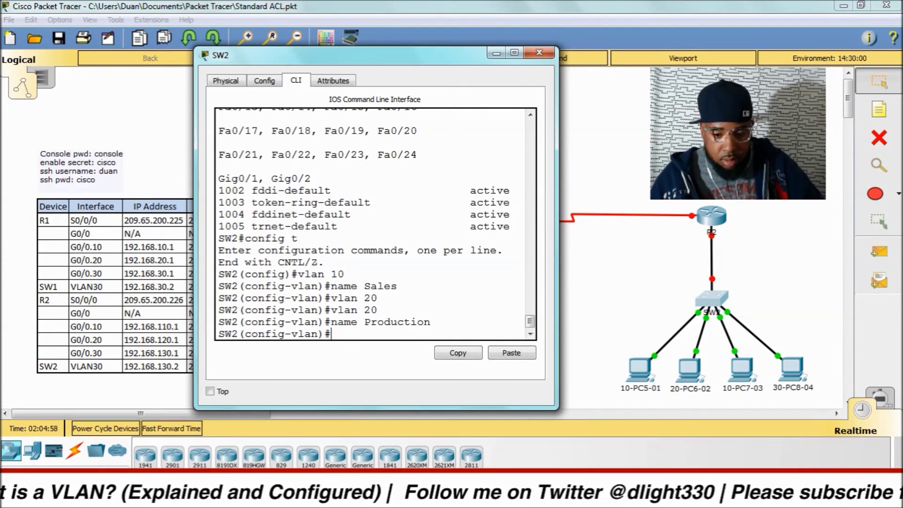
Step: Create VLAN 30 named Management and VLAN 99 named Parking_Lot_VLAN
mouse_move(486, 454)
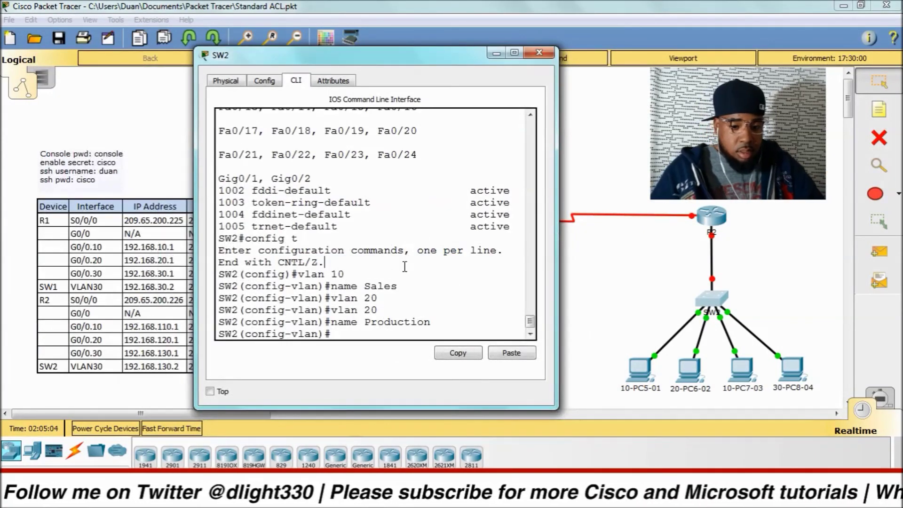
text(vlan 30)
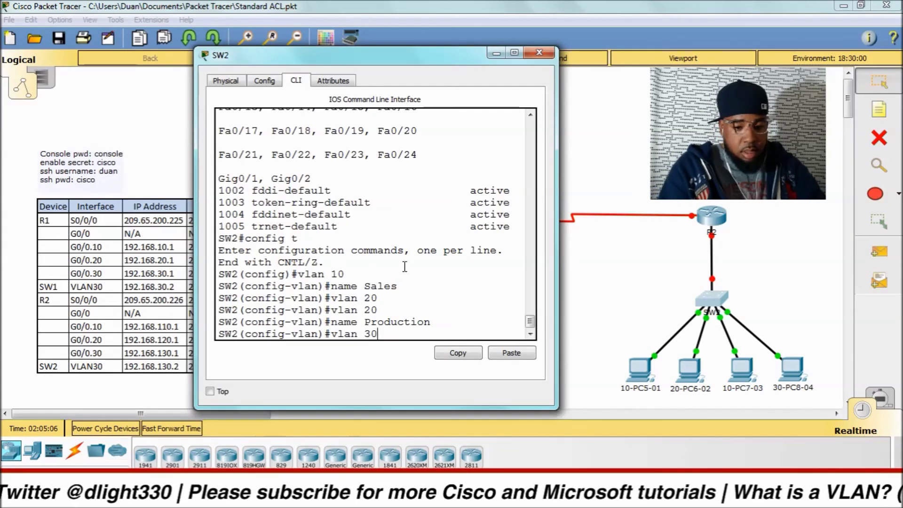
key(Return)
text(nam)
key(Tab)
text(M)
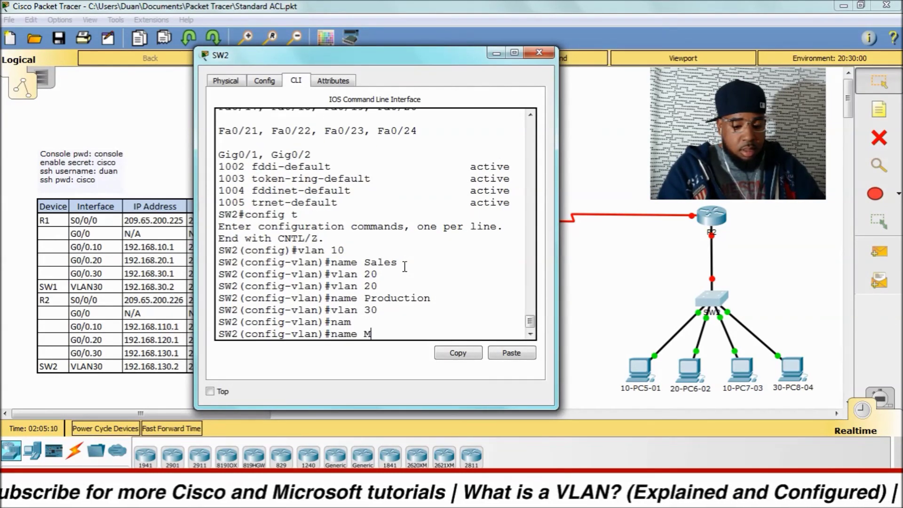
text(anagement)
key(Return)
text(vlan 99)
key(Return)
text(nam)
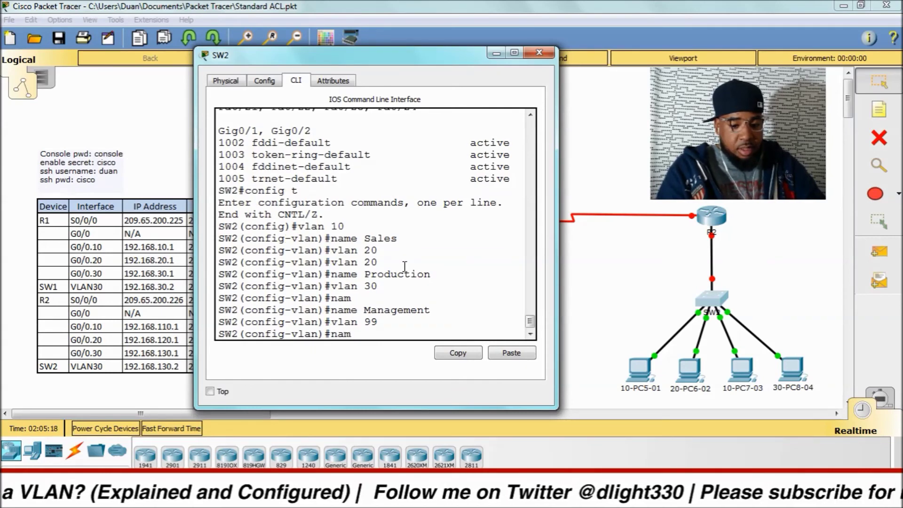
text( Parking_L)
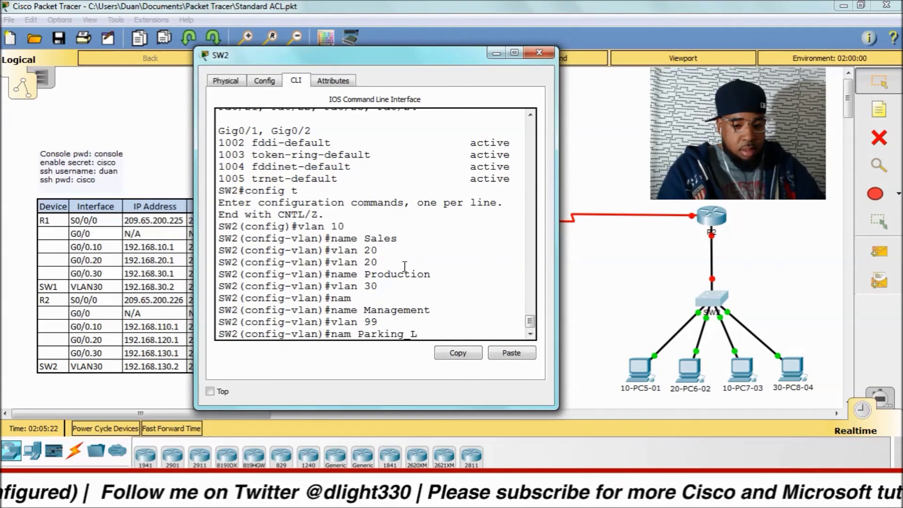
text(ot_VLAN)
key(Return)
key(Return)
key(Return)
key(Return)
key(Return)
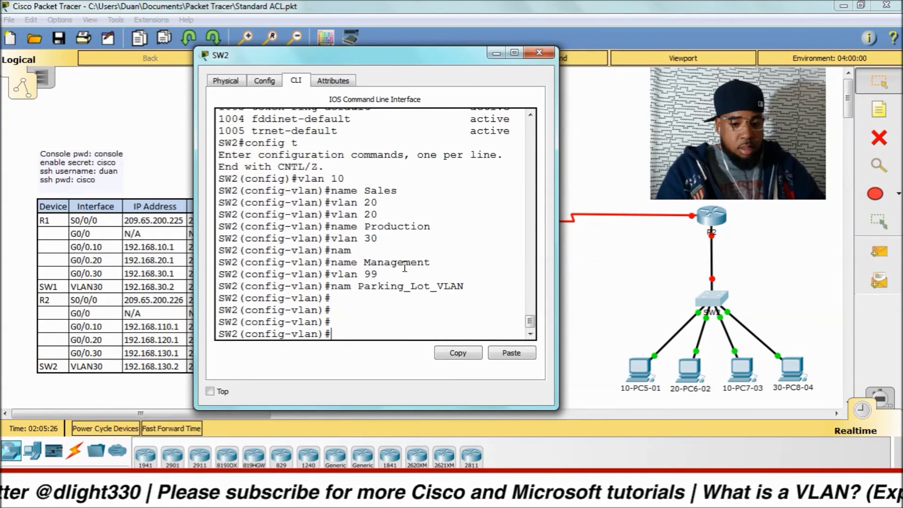
Step: Shut down ports Fa0/1–24 and assign them to access VLAN 99
text(exit)
key(Return)
text(int rang)
key(Tab)
text(f0/1 -24)
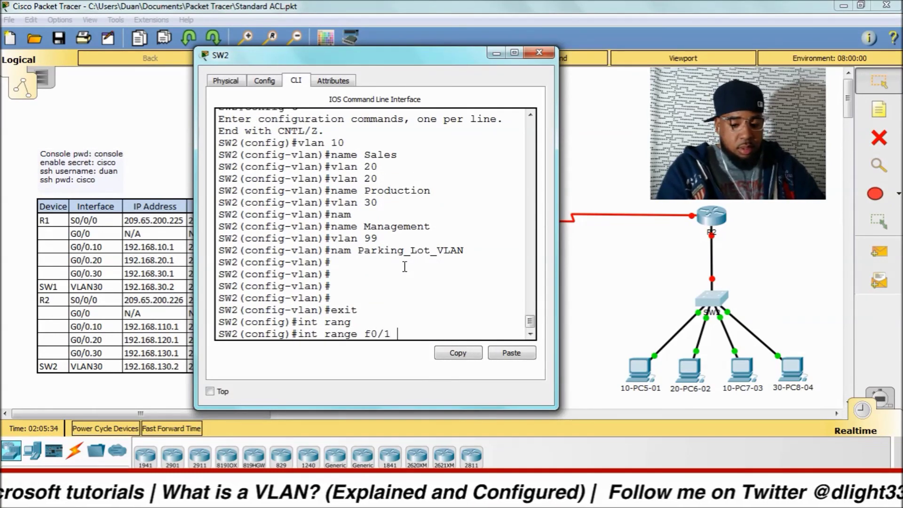
key(Return)
text(shut)
key(Return)
text(swi)
key(Tab)
text(acc)
key(Tab)
key(BackSpace)
key(BackSpace)
key(BackSpace)
key(BackSpace)
key(BackSpace)
key(BackSpace)
key(BackSpace)
key(BackSpace)
key(BackSpace)
key(BackSpace)
key(BackSpace)
key(BackSpace)
key(BackSpace)
key(BackSpace)
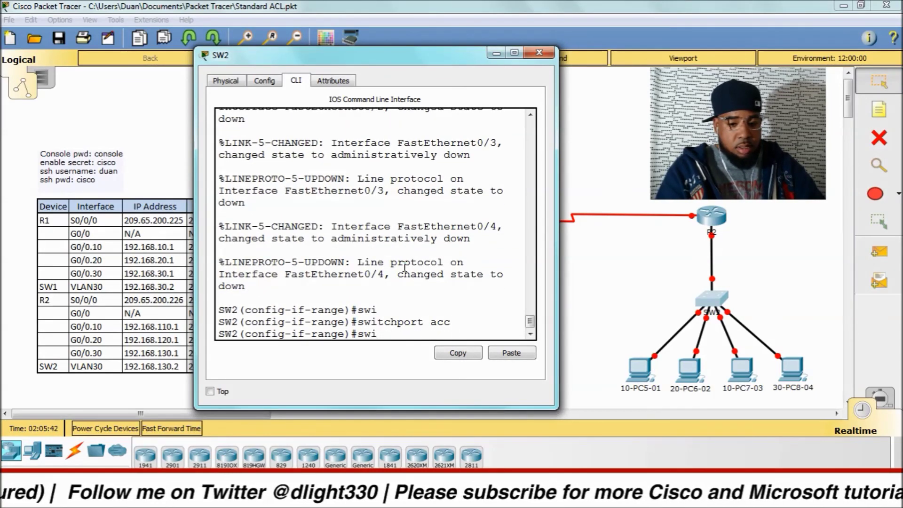
key(Tab)
key(Return)
text(swi)
key(Tab)
text(acc)
key(Tab)
text(vlan 99)
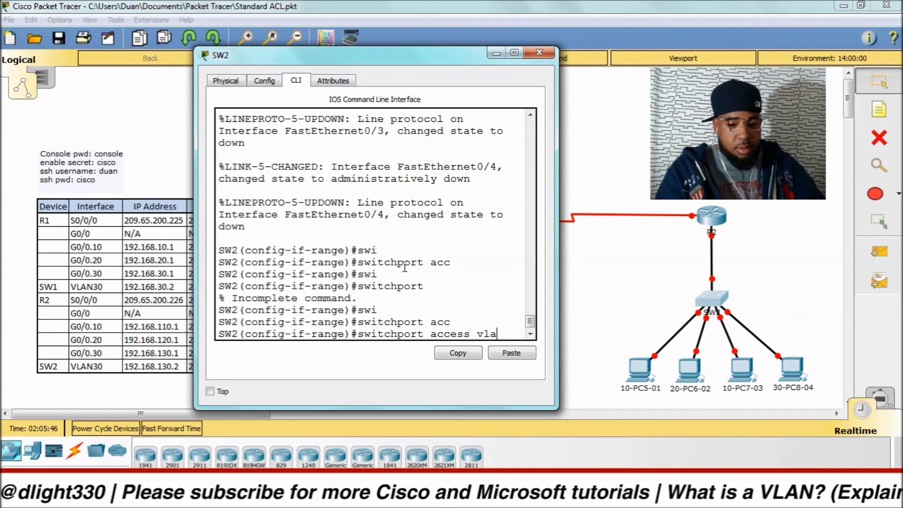
key(Return)
Step: Shut down ports Gig0/1–2 and assign them to access VLAN 99
text(exit)
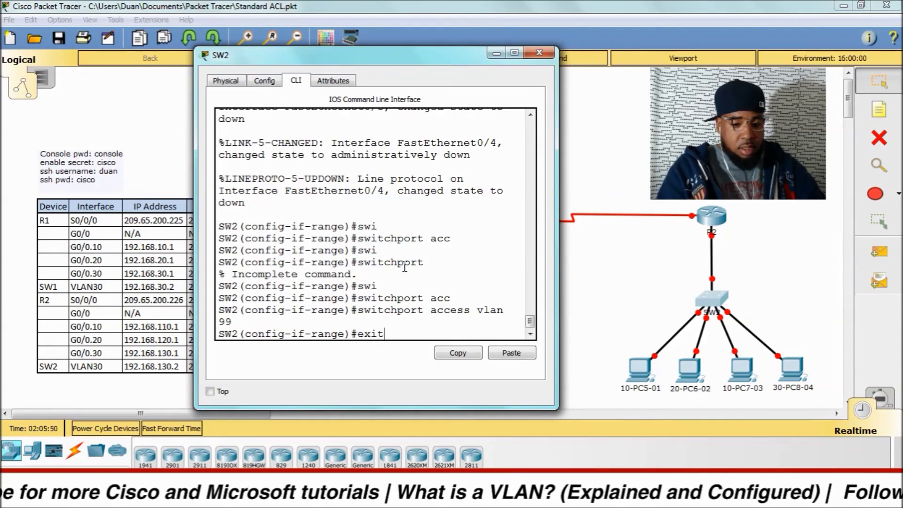
key(Return)
text(int rang g0/1)
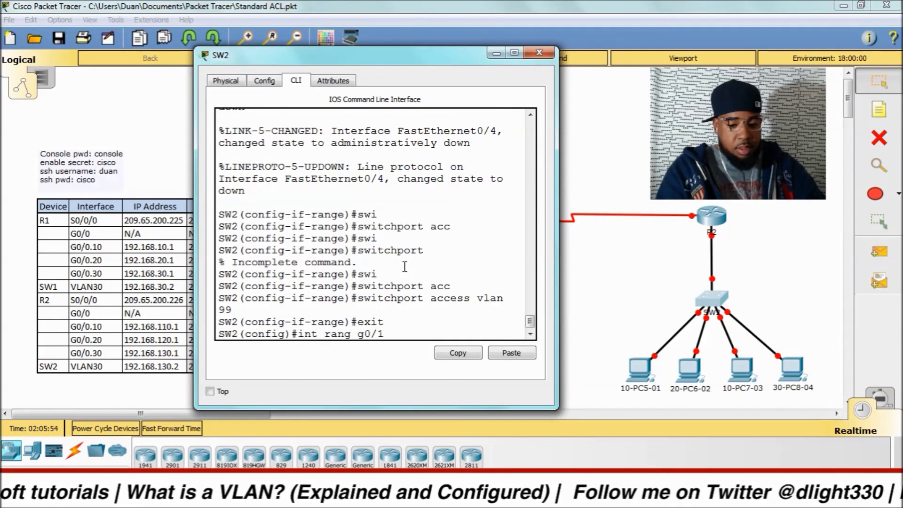
text( -2)
key(Return)
text(swi)
key(Tab)
key(Return)
text(s)
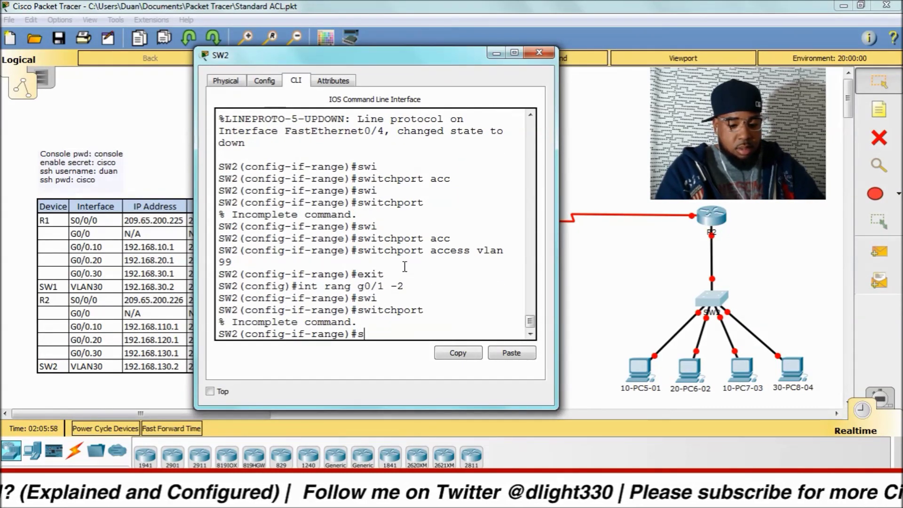
text(hu)
key(Tab)
key(Return)
text(swi)
key(Tab)
text(acc)
key(Tab)
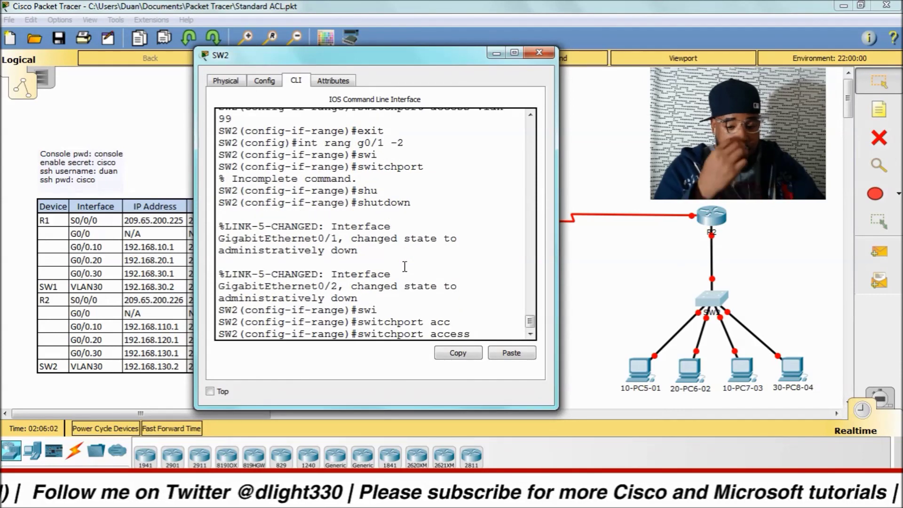
text(v)
key(Tab)
text(99)
key(Return)
Step: Leave configuration mode and display the brief VLAN table with sh vlan bri
key(ctrl+z)
key(Return)
key(Return)
key(Return)
text(sh vl)
key(Tab)
text(bri)
key(Return)
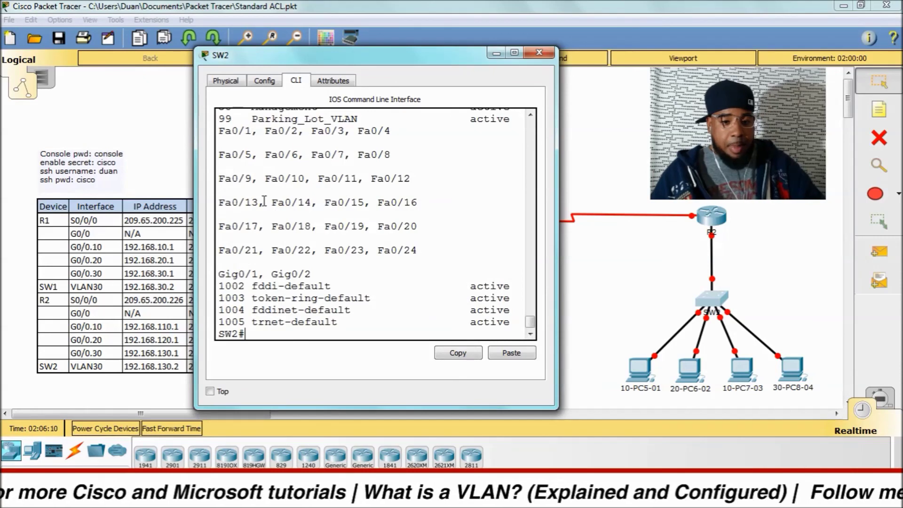
Step: Widen the SW2 console, then put Fa0/1 in access VLAN 10 and bring it up
drag(196, 178, 4, 178)
scroll(151, 201, up, 2)
scroll(151, 201, down, 2)
drag(204, 58, 258, 66)
text(config t)
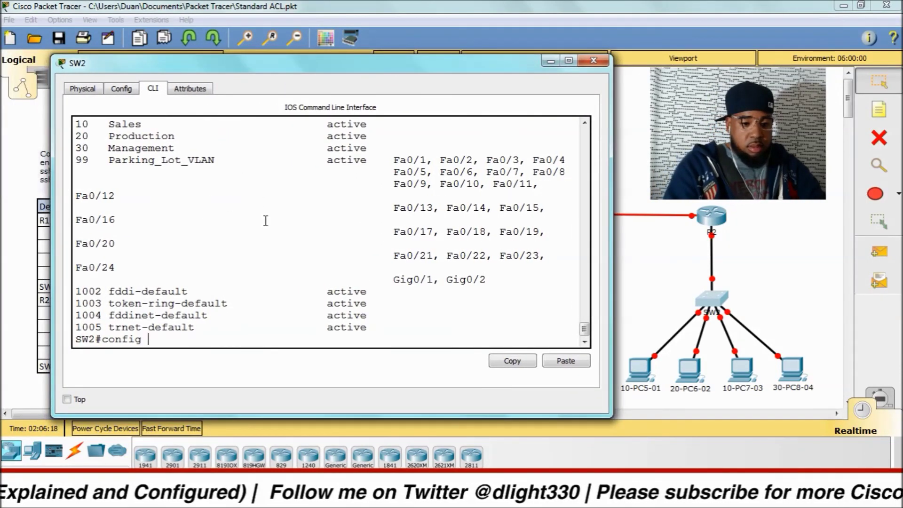
key(Return)
text(int f0)
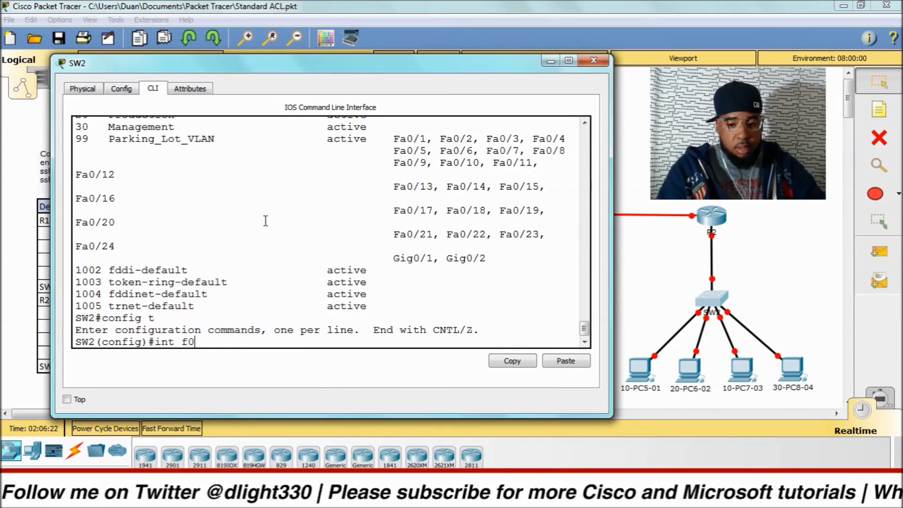
text(/1)
key(Return)
text(swi)
key(Tab)
text(acc)
key(Tab)
text(vlan 10)
key(Return)
text(no shut)
key(Return)
Step: Put Fa0/2 in access VLAN 20 and bring it up
key(Return)
text(int)
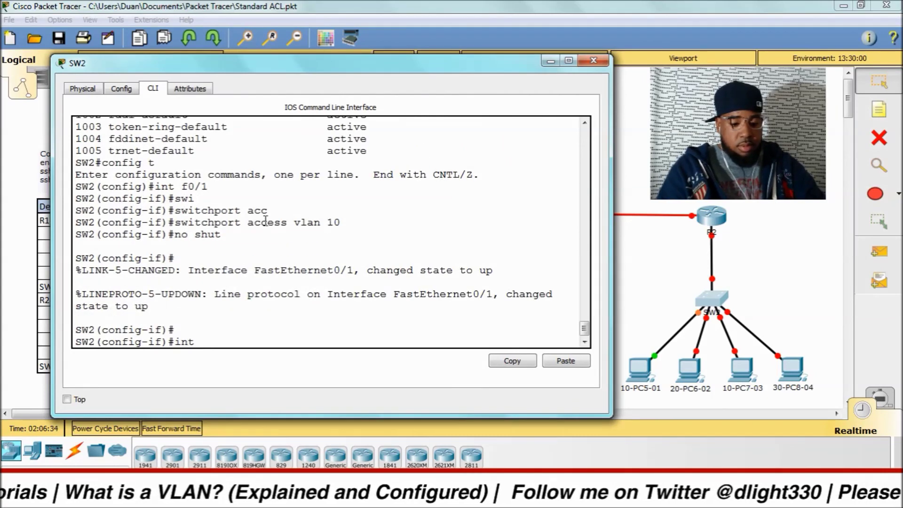
text( f0/)
text(2)
key(BackSpace)
text(02)
key(Return)
text(swi)
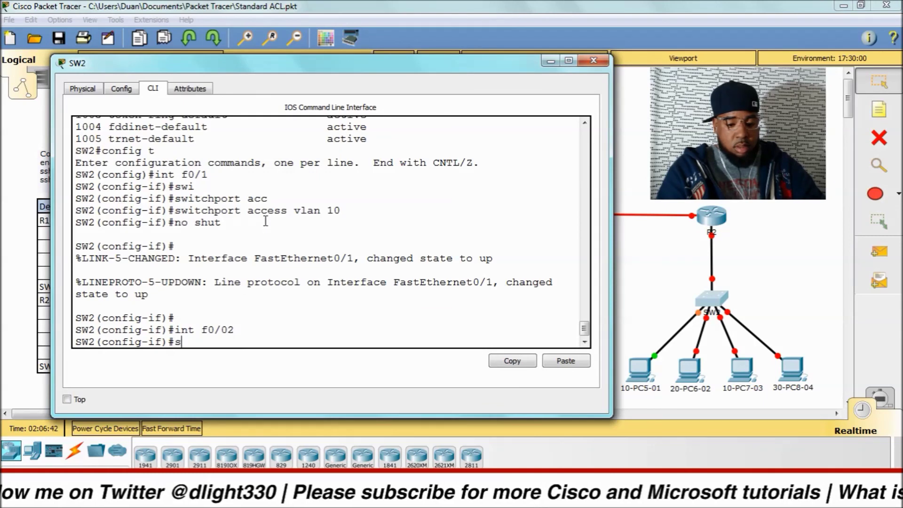
key(Tab)
text(acc)
key(Tab)
text(vlan 20)
key(Return)
text(no shut)
key(Return)
key(Return)
key(Return)
key(Return)
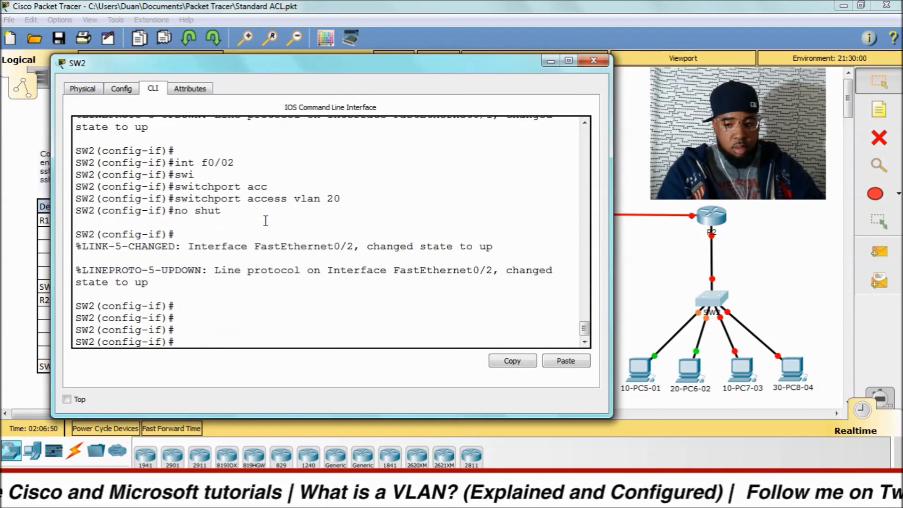
Step: Put Fa0/3 in access VLAN 10 and bring it up
text(int )
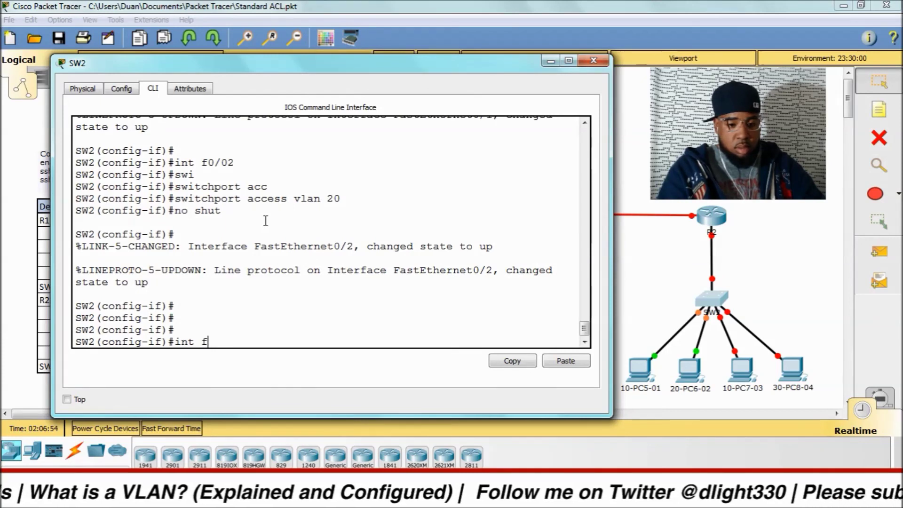
text(f0/3)
key(Return)
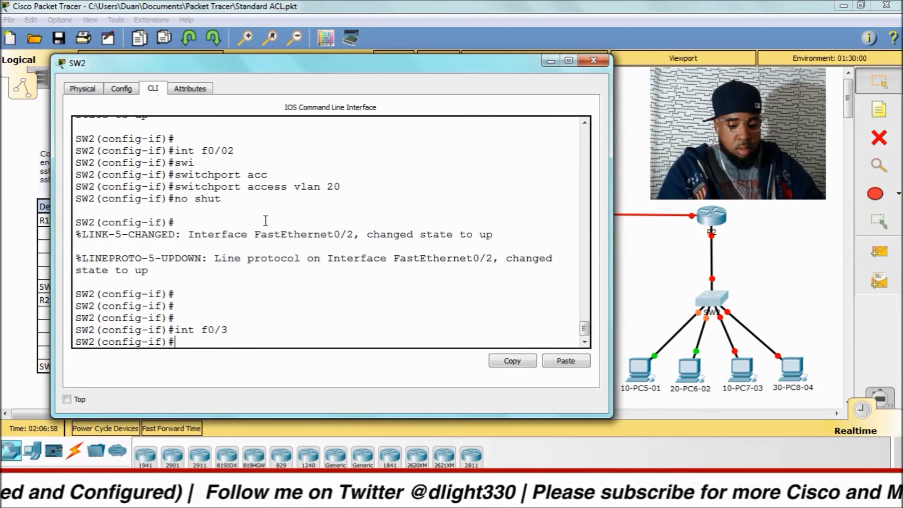
text(switchport a)
key(Tab)
text(acc)
key(Tab)
text(vlan 1)
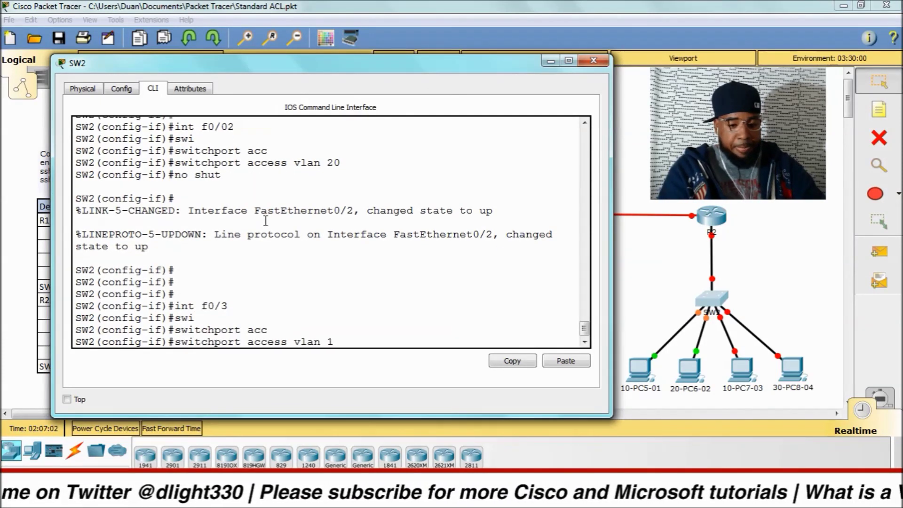
text(0)
key(Return)
text(no shut)
key(Return)
key(Return)
key(Return)
key(Return)
text(int f0/4)
Step: Put Fa0/4 in access VLAN 30 and bring it up
key(Return)
text(swi)
key(Tab)
text(acc)
key(Tab)
text(vlan 30)
key(Return)
key(Return)
text(no shut)
key(Return)
Step: Exit configuration mode and check port assignments with sh vlan brief
key(ctrl+z)
key(Return)
key(Return)
text(sh vlan b)
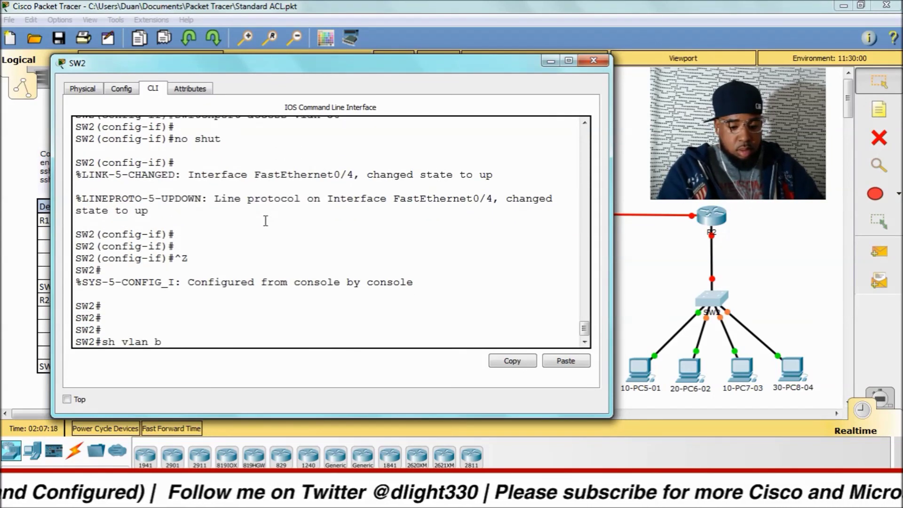
text(rief)
key(Return)
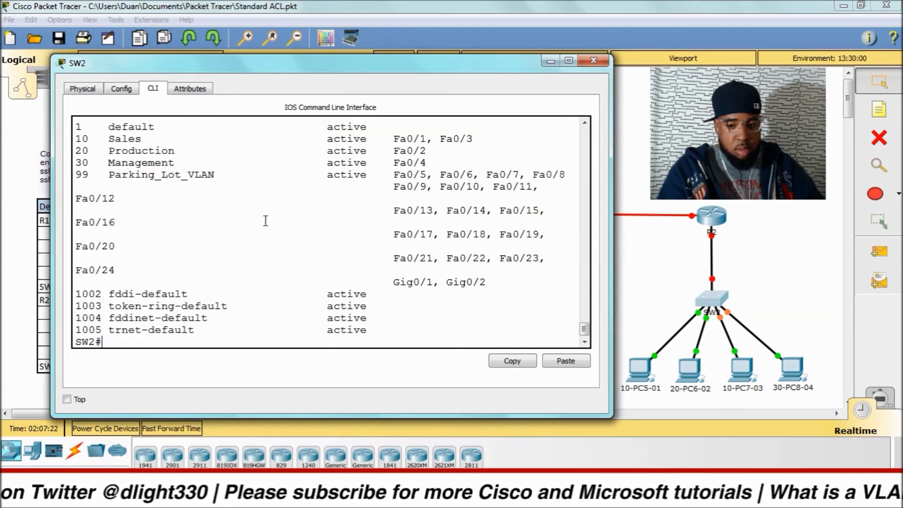
key(Return)
key(Return)
key(Return)
key(Return)
key(Return)
key(Return)
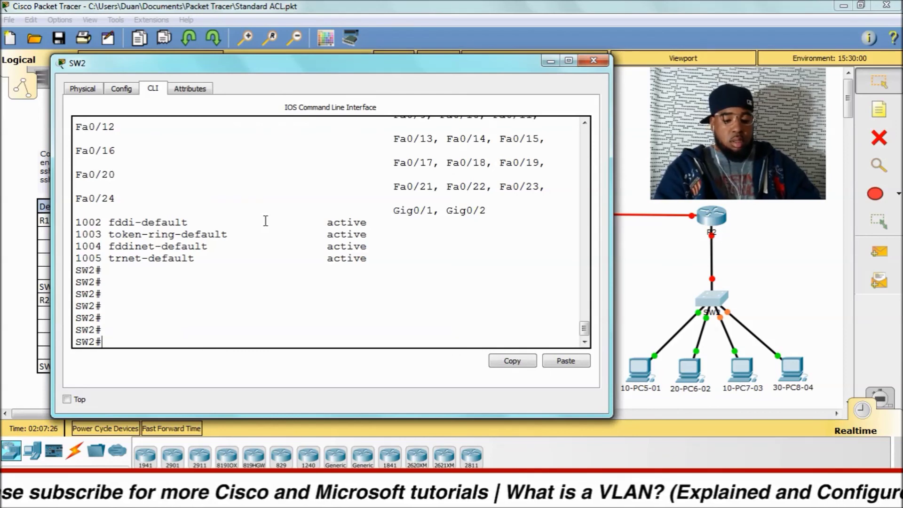